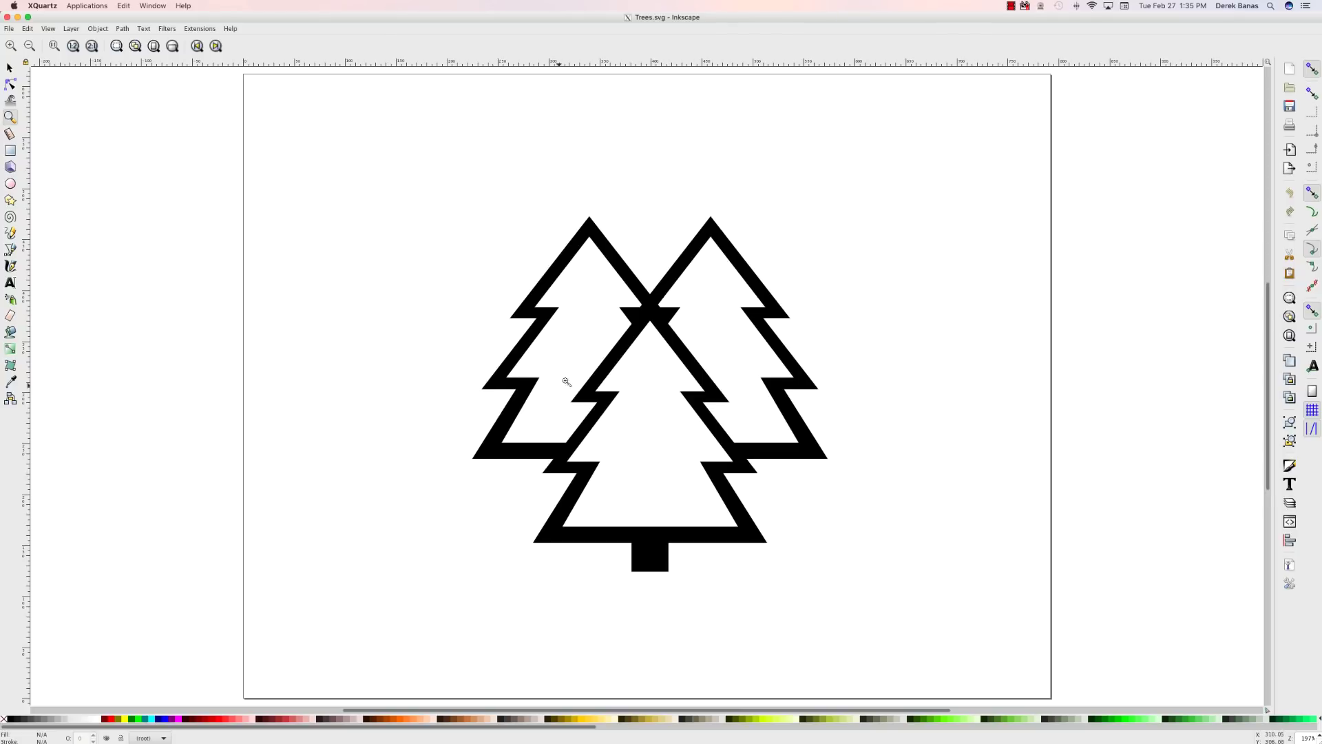
In Illustrator, save the tree drawing as Trees2.svg in SVG format in the Blender Tutorial 11 folder.
{"action": "scroll", "coordinate": [560, 383], "scroll_direction": "down", "scroll_amount": 1}
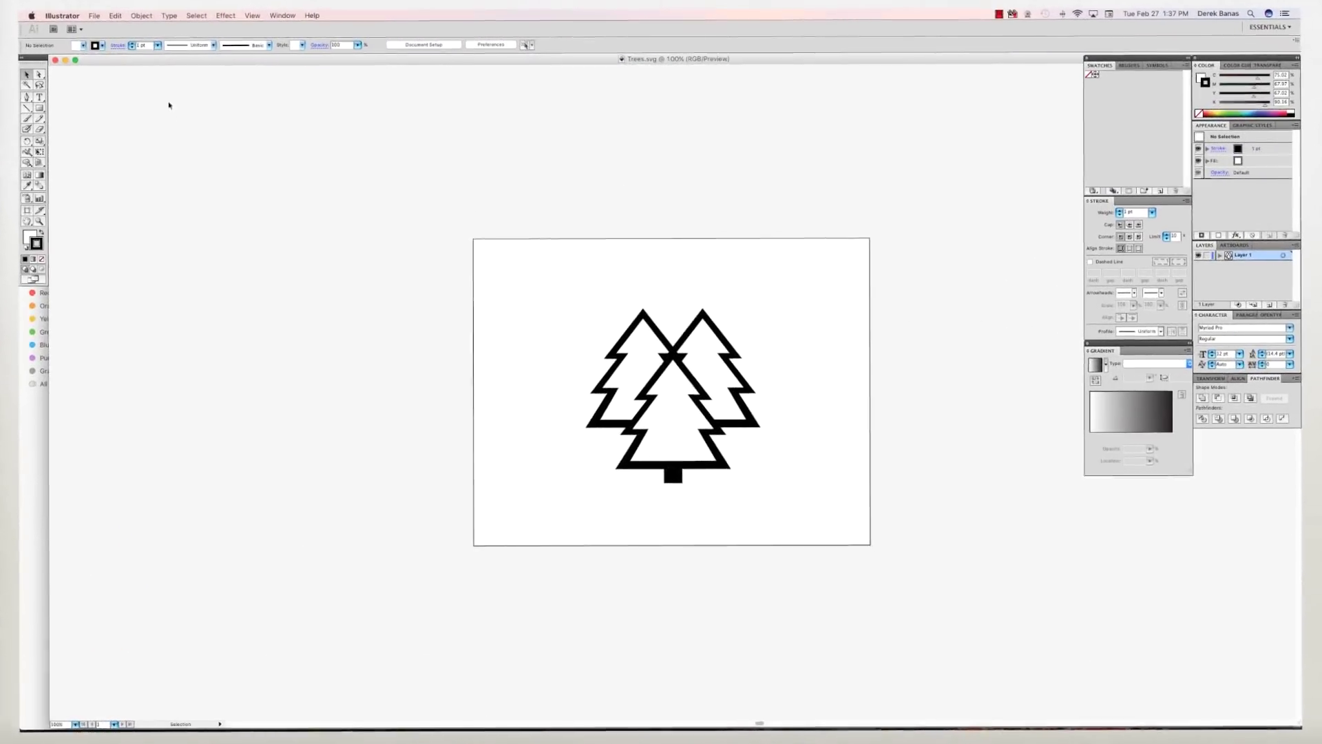
{"action": "left_click", "coordinate": [94, 15]}
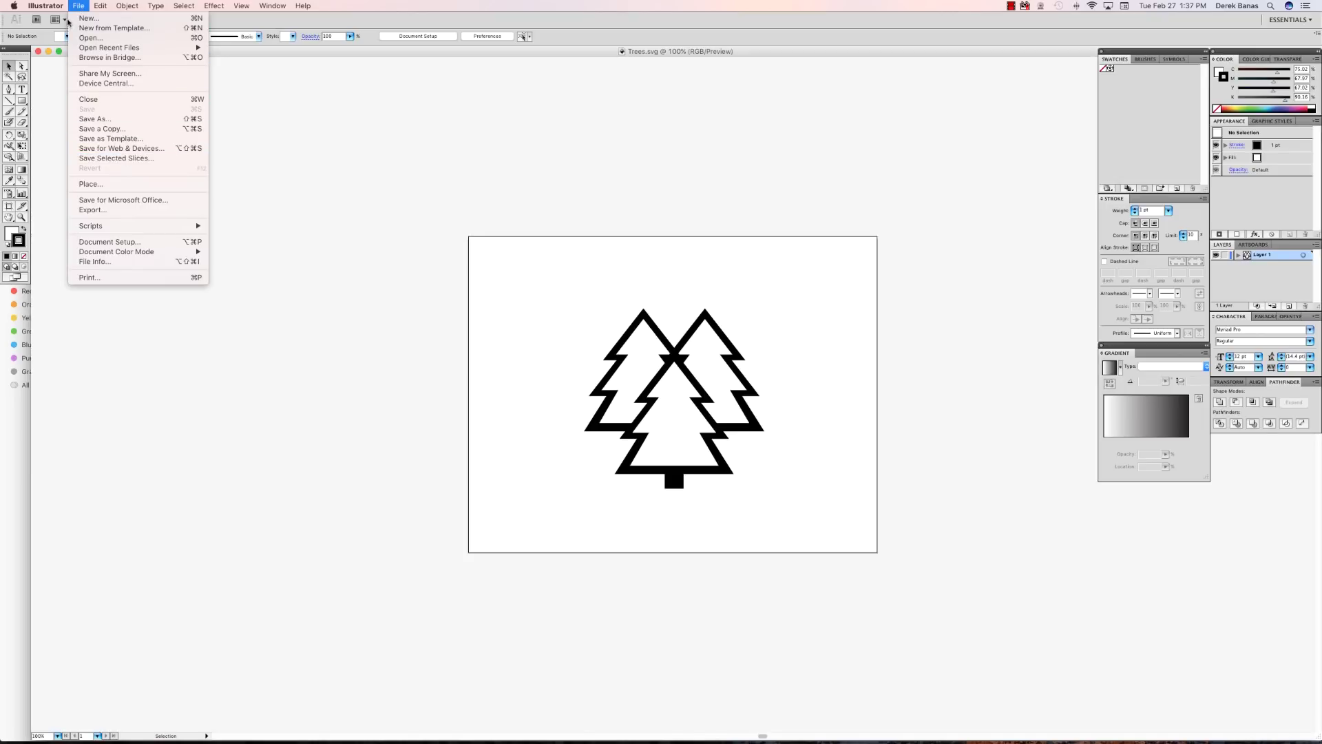
{"action": "left_click", "coordinate": [119, 120]}
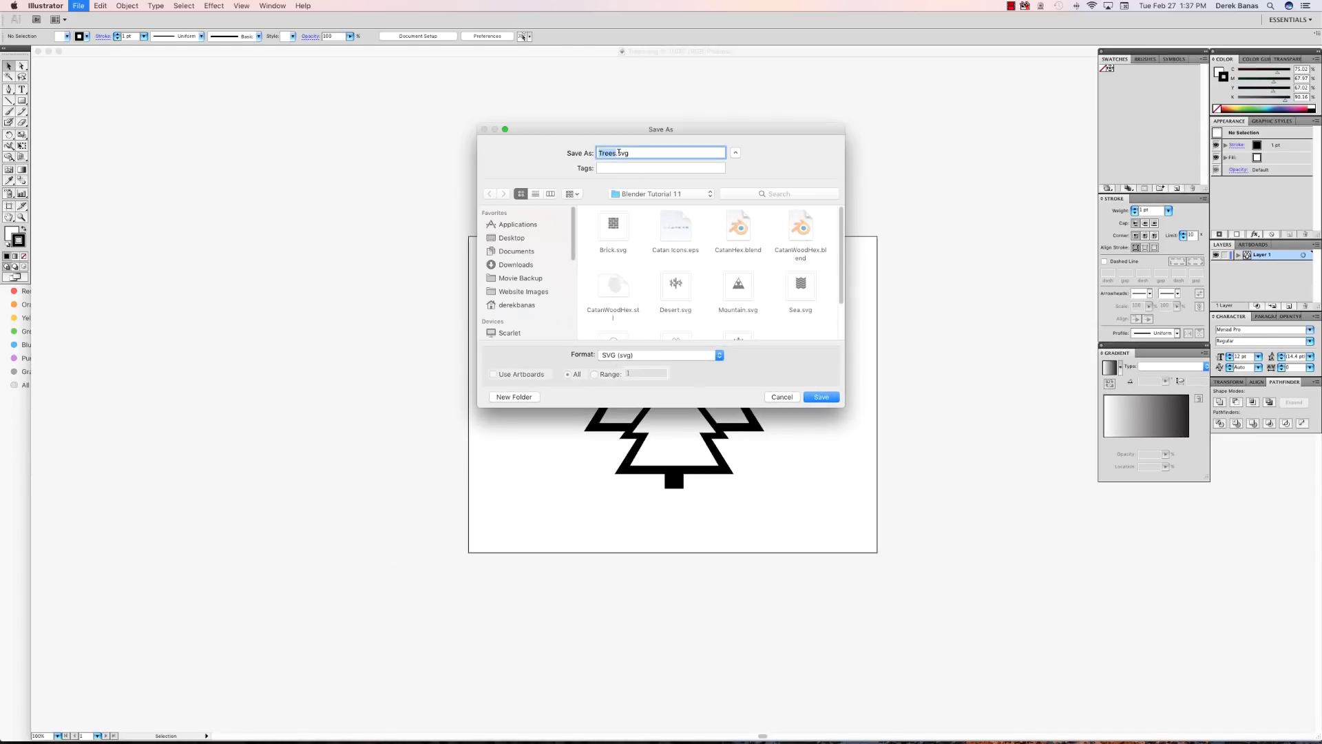
{"action": "key", "text": "Right"}
{"action": "type", "text": "2"}
{"action": "left_click", "coordinate": [820, 397]}
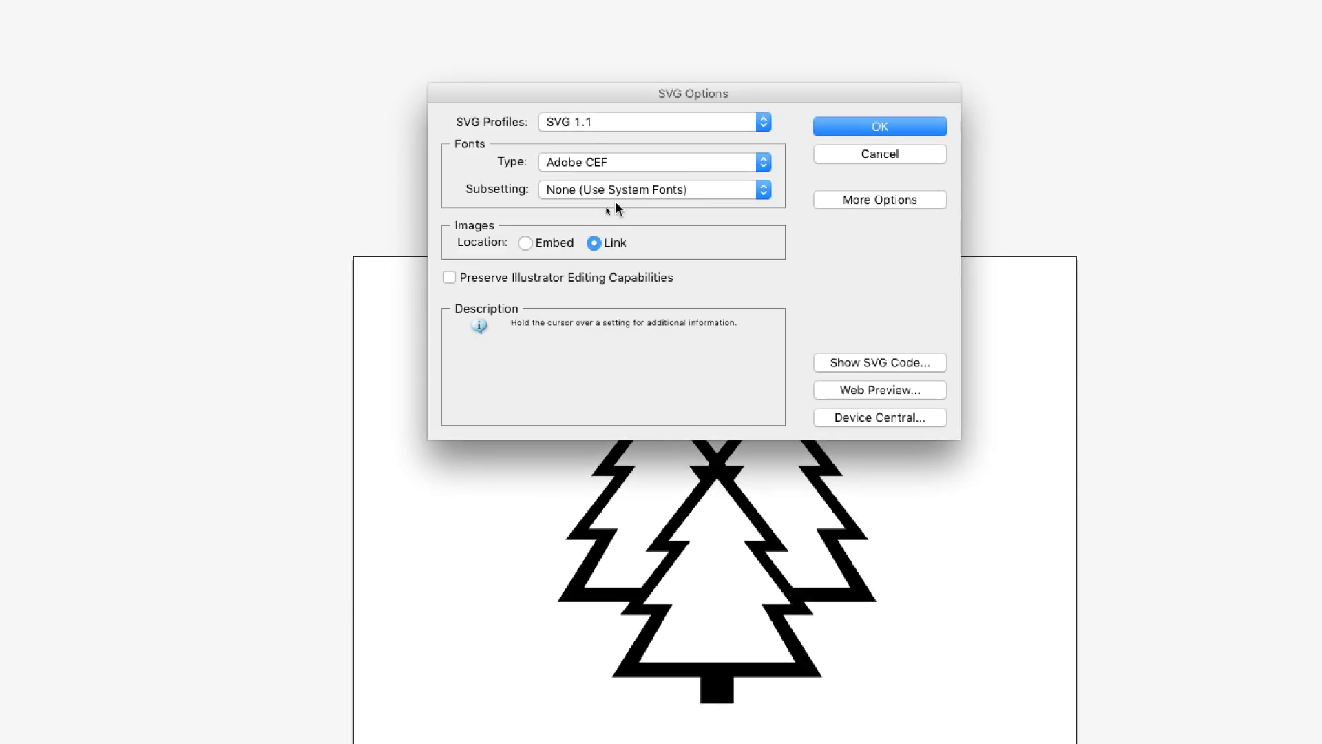
Export with the SVG 1.1 profile, font type SVG and no font subsetting.
{"action": "left_click", "coordinate": [599, 124]}
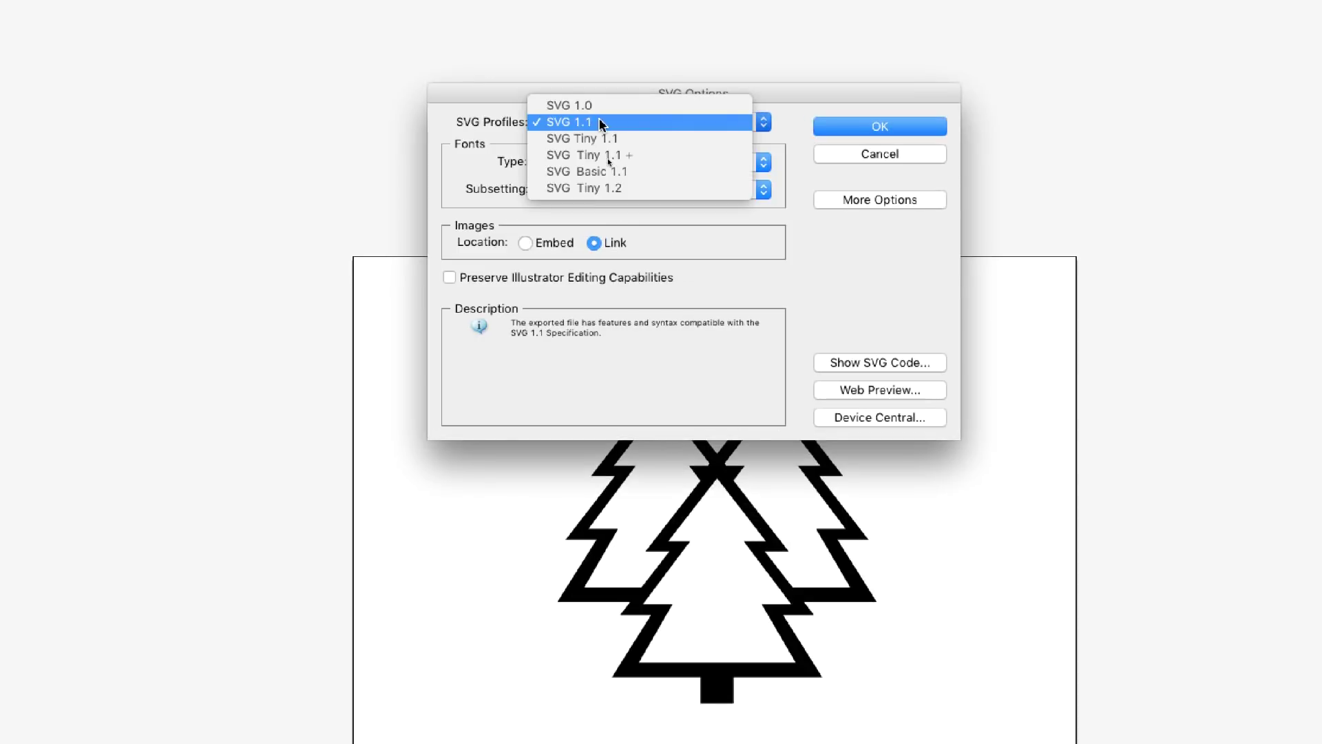
{"action": "left_click", "coordinate": [601, 125]}
{"action": "left_click", "coordinate": [619, 164]}
{"action": "left_click", "coordinate": [609, 180]}
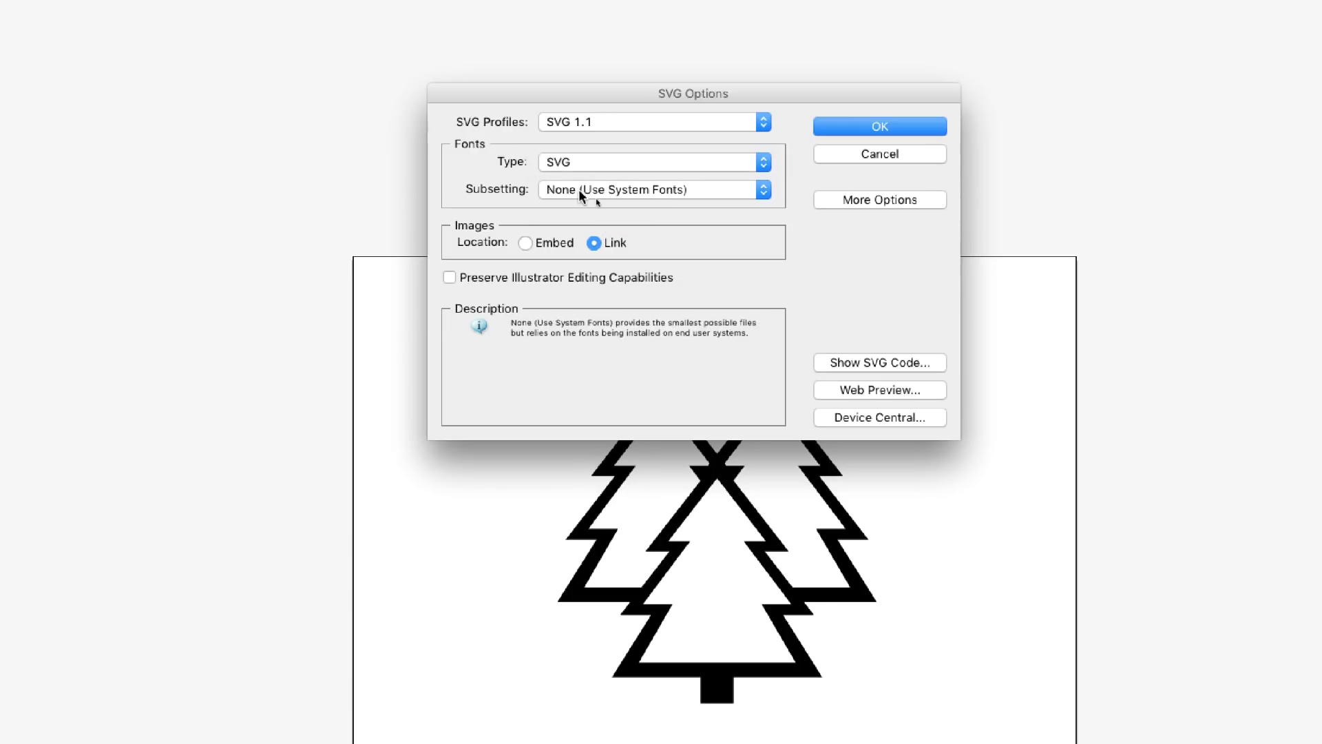
{"action": "left_click", "coordinate": [674, 166]}
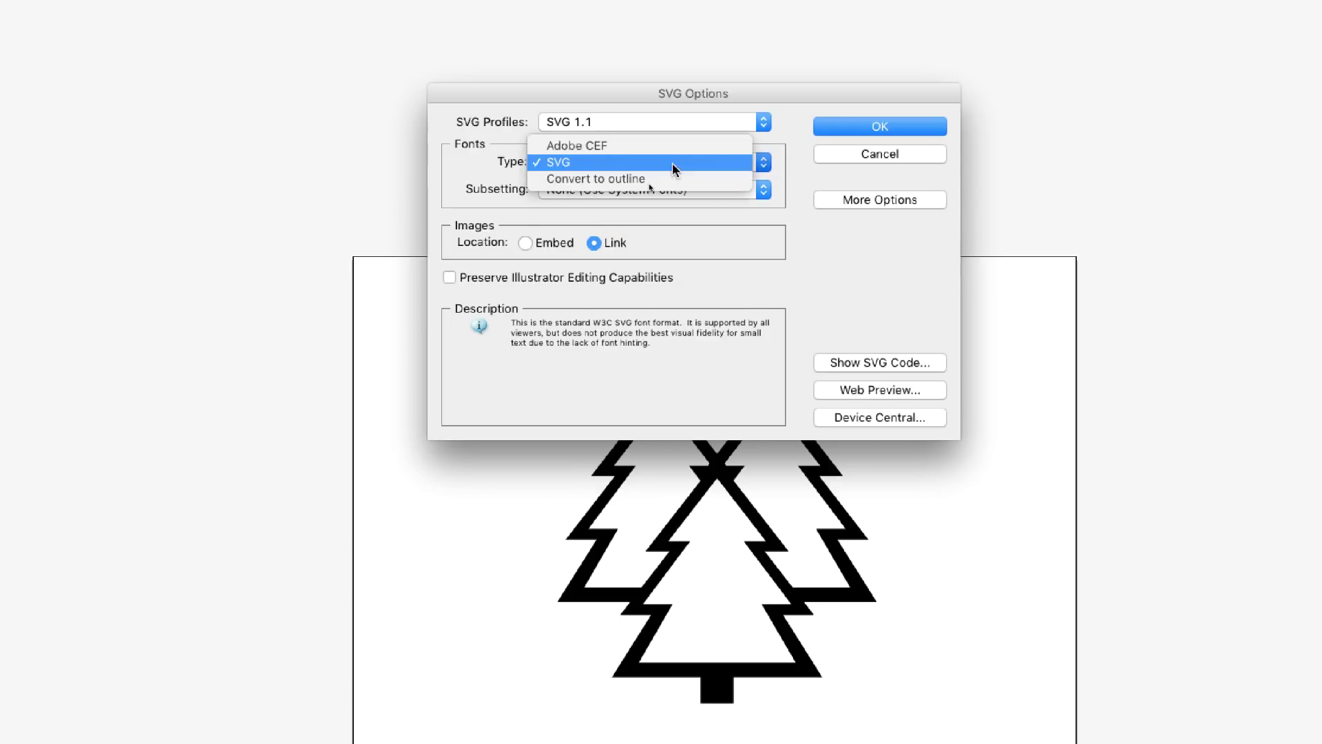
{"action": "left_click", "coordinate": [618, 169]}
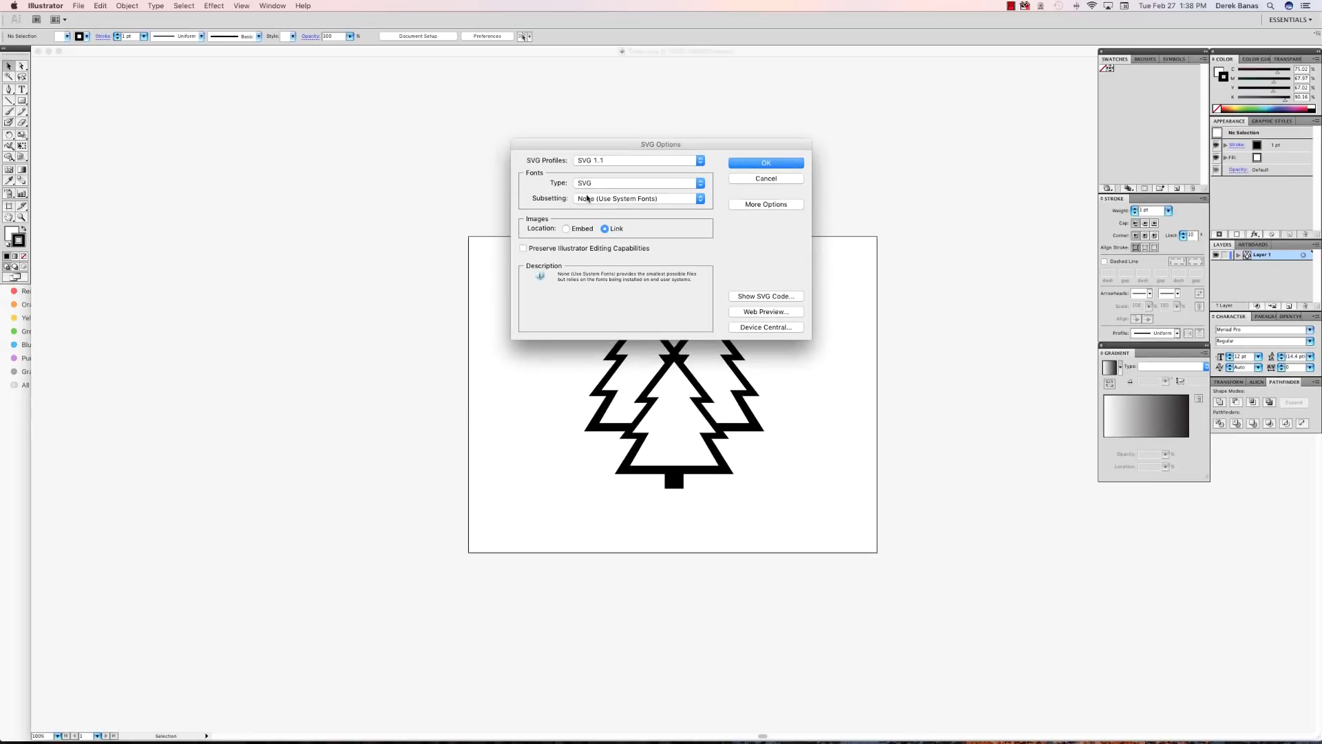
{"action": "left_click", "coordinate": [766, 163]}
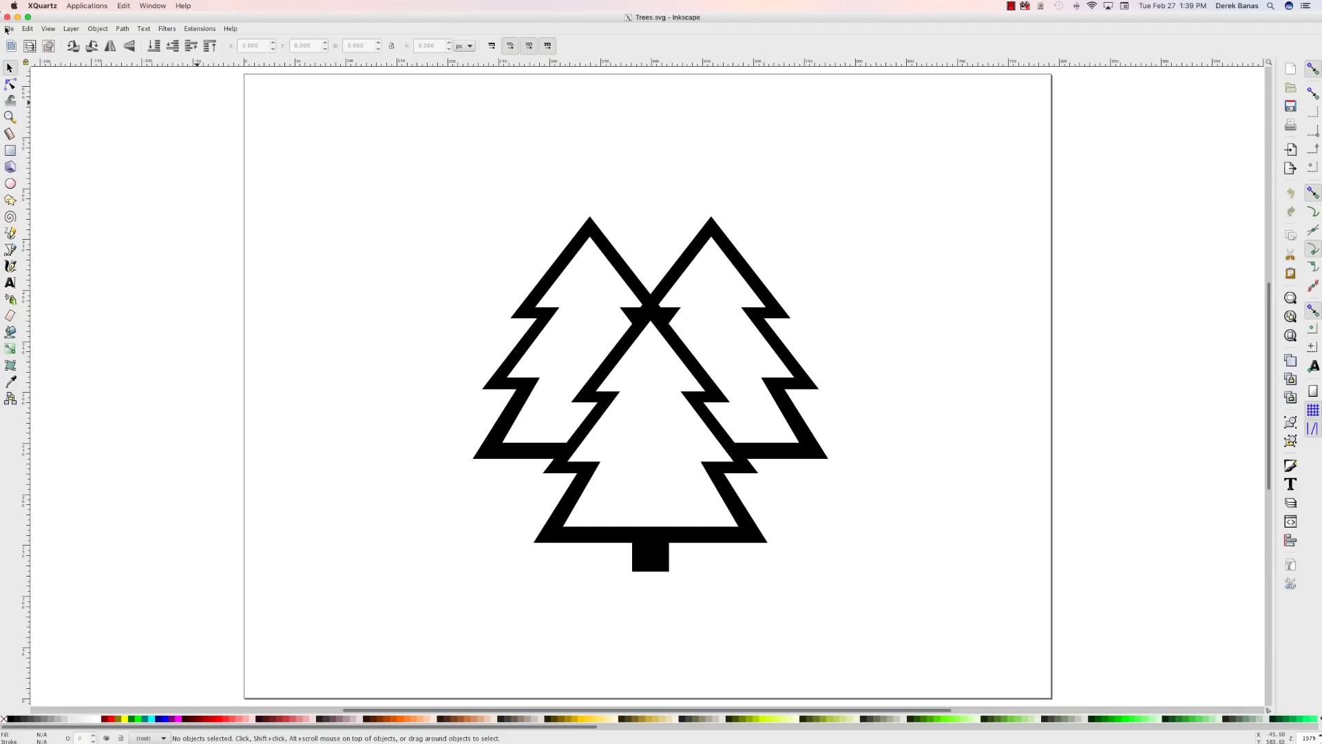
In Inkscape, start saving the tree drawing under a new file and choose the Plain SVG (*.svg) format.
{"action": "left_click", "coordinate": [8, 29]}
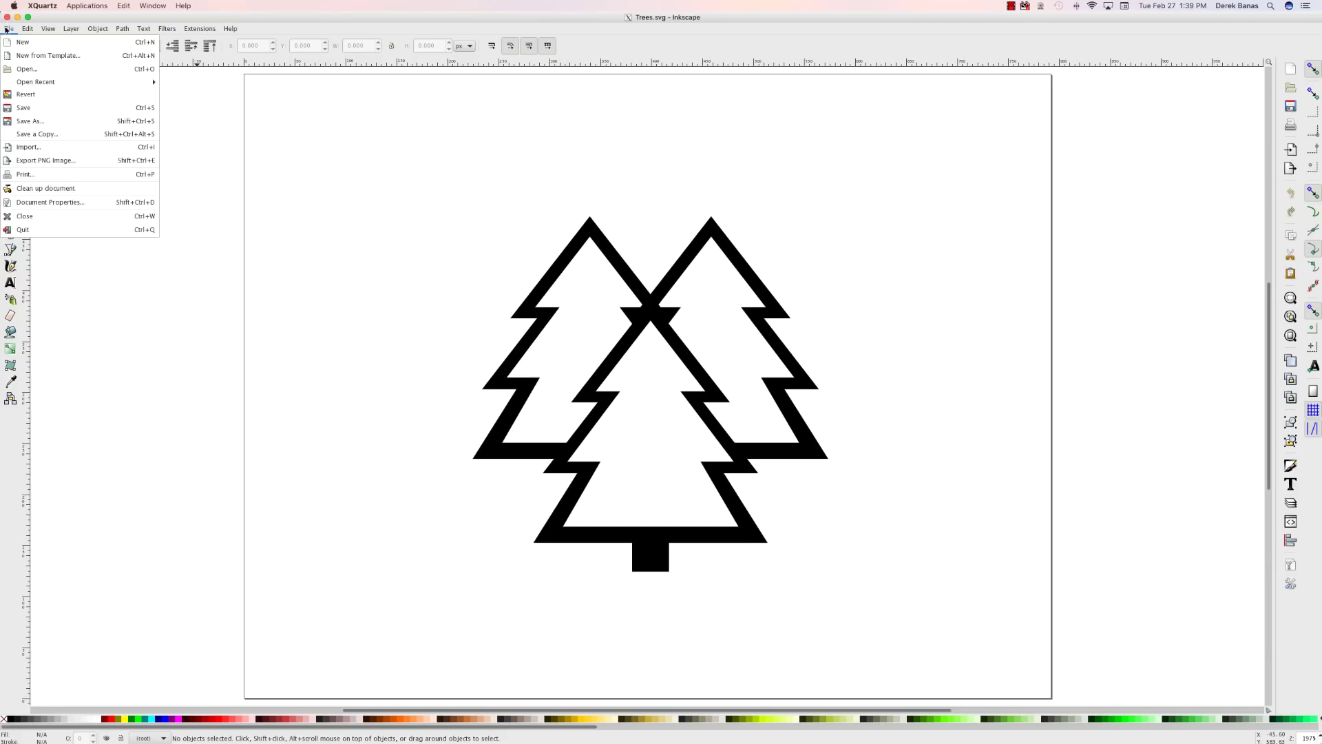
{"action": "left_click", "coordinate": [32, 121]}
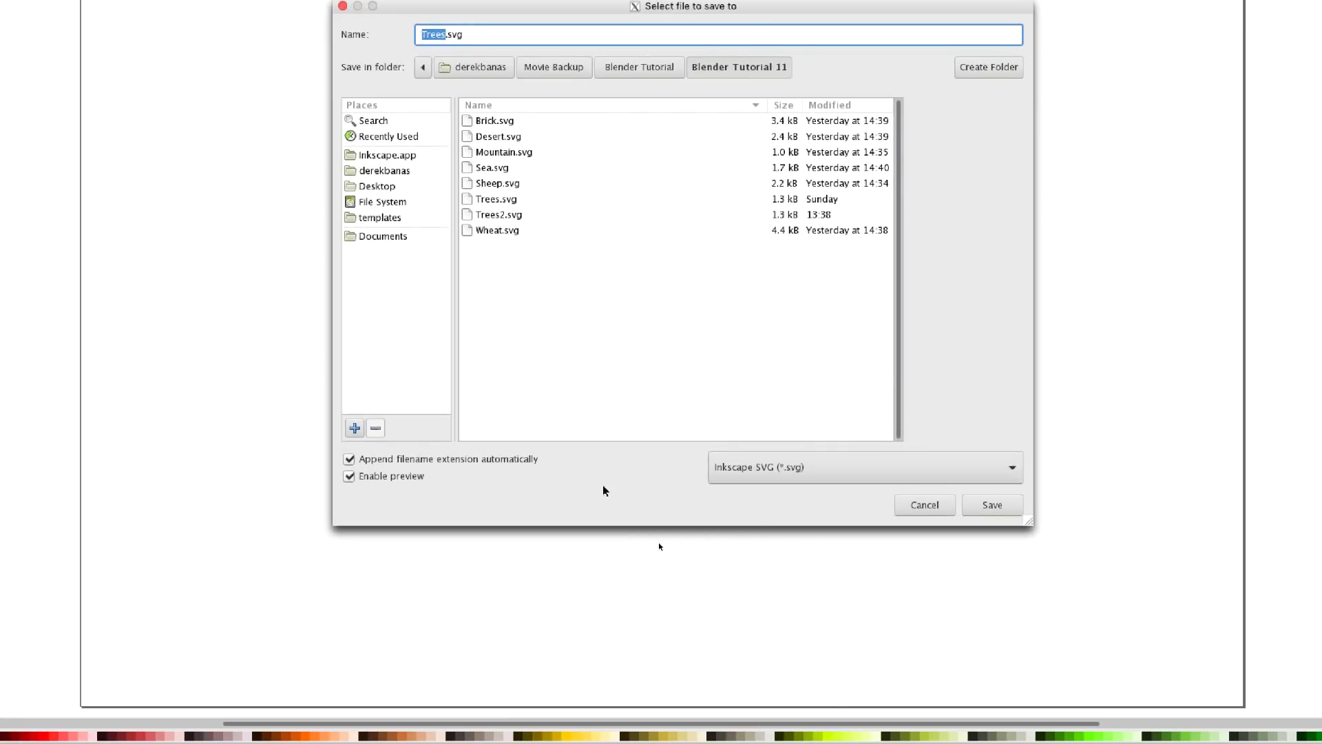
{"action": "left_click", "coordinate": [751, 475]}
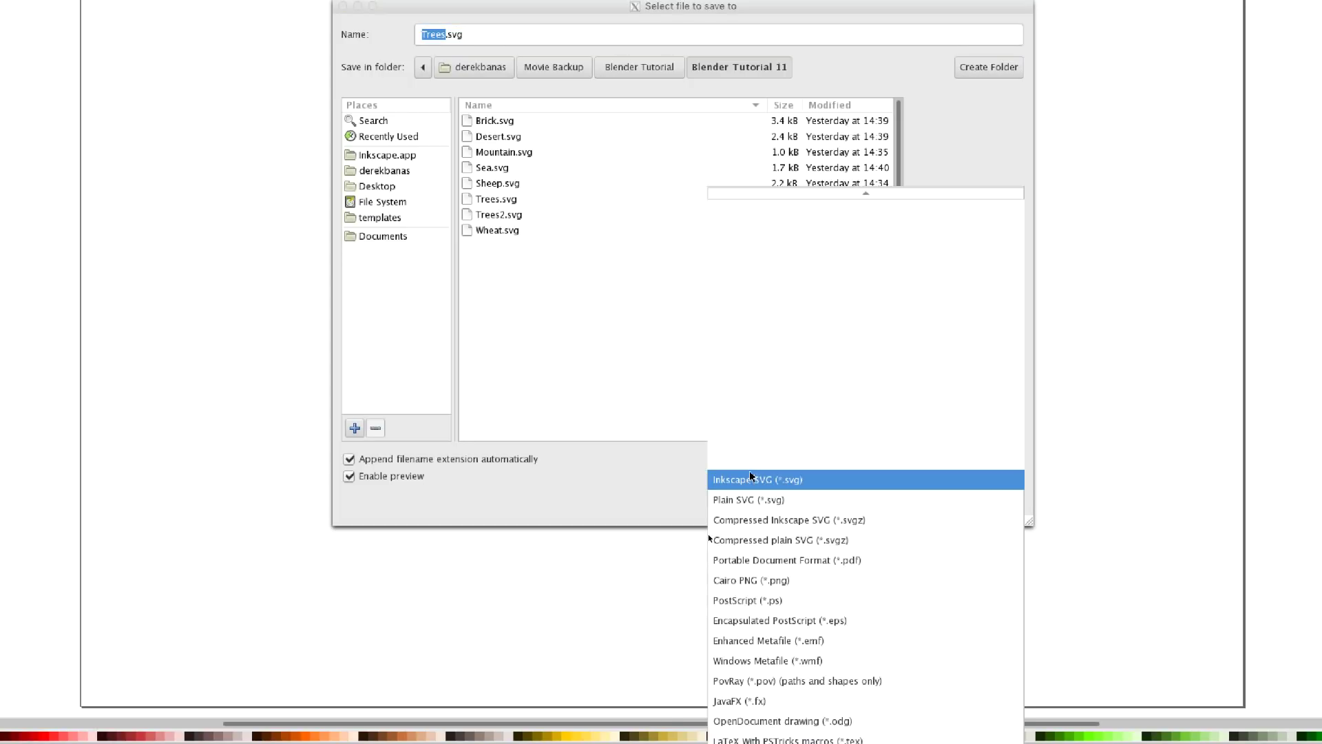
{"action": "left_click", "coordinate": [750, 500]}
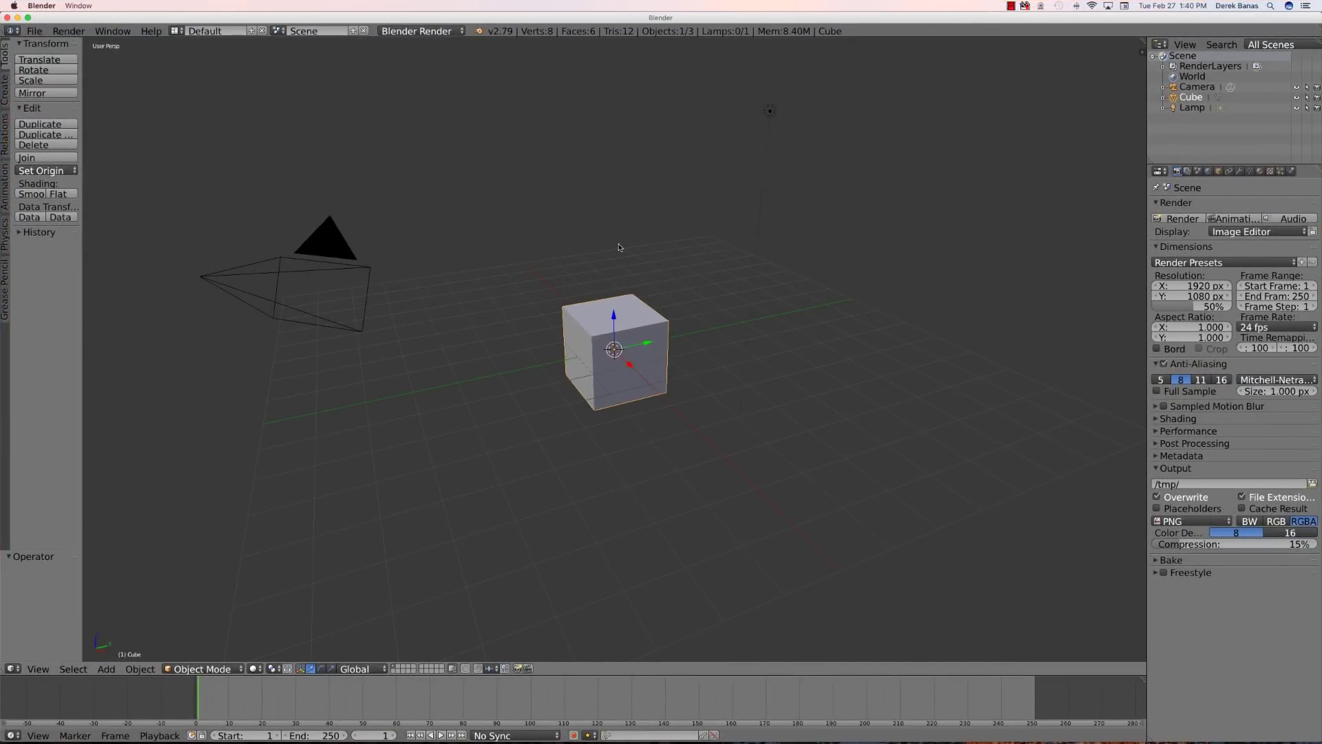
In Blender, delete the default cube and set the scene's unit preset to Millimeters.
{"action": "key", "text": "x"}
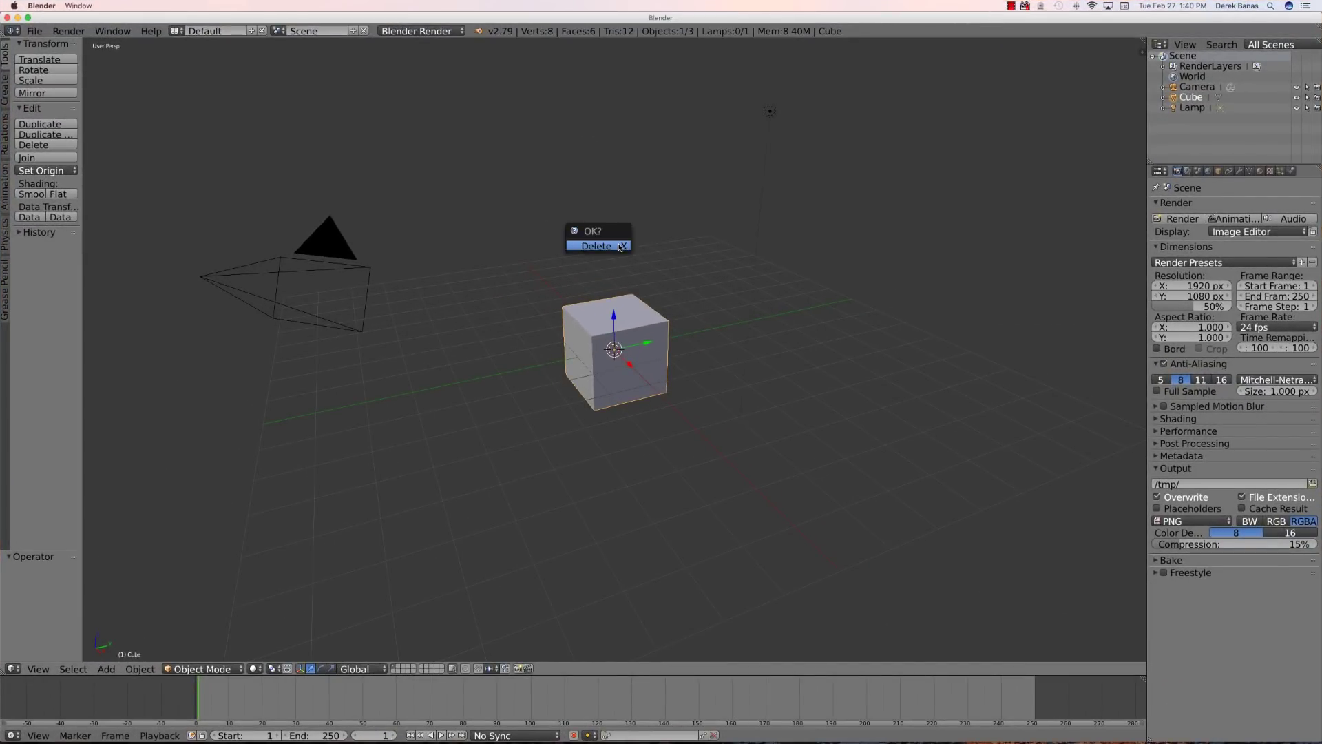
{"action": "left_click", "coordinate": [619, 250]}
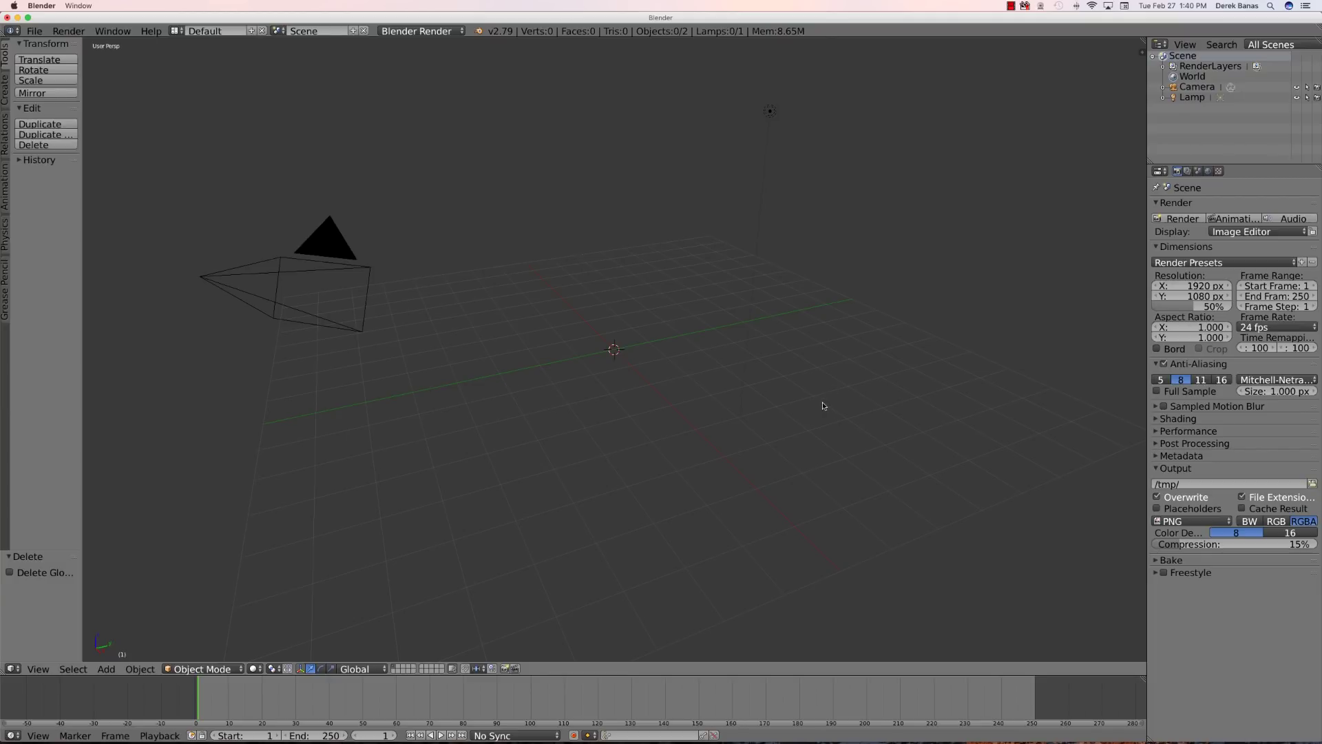
{"action": "left_click", "coordinate": [1188, 171]}
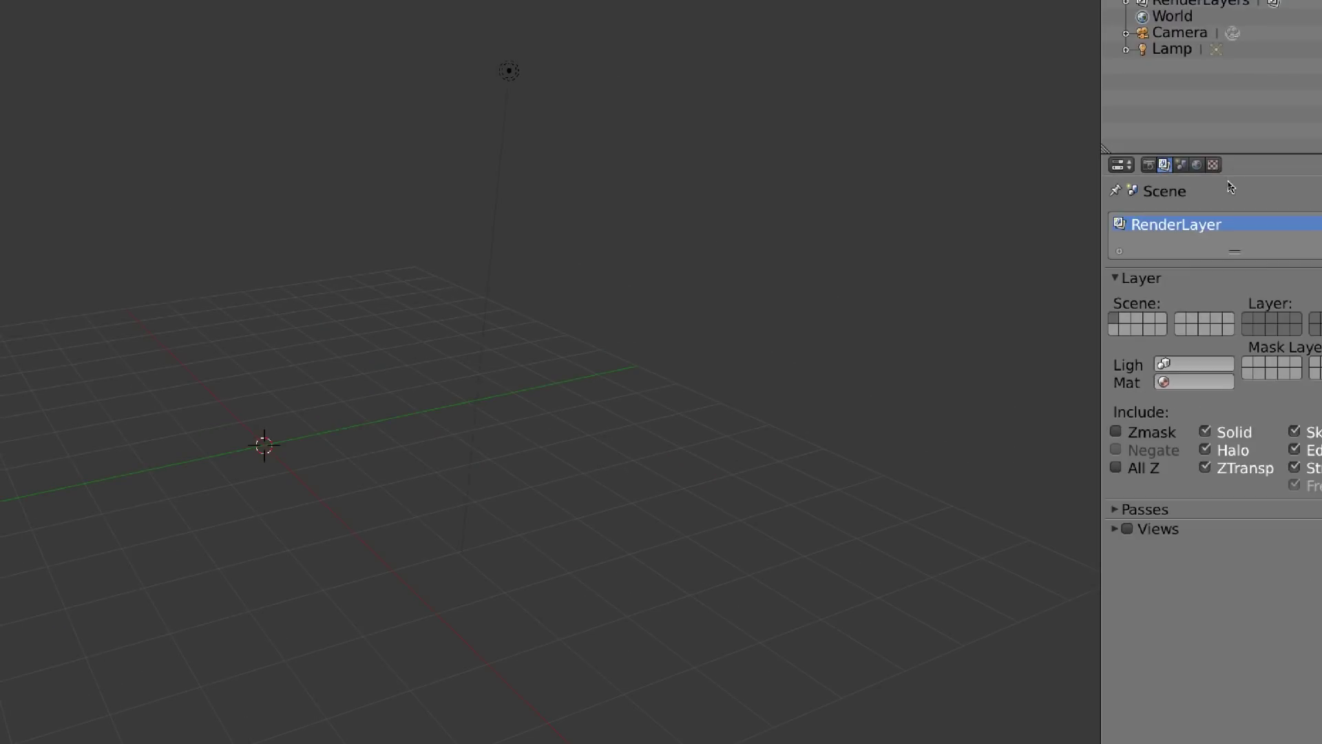
{"action": "left_click", "coordinate": [1180, 167]}
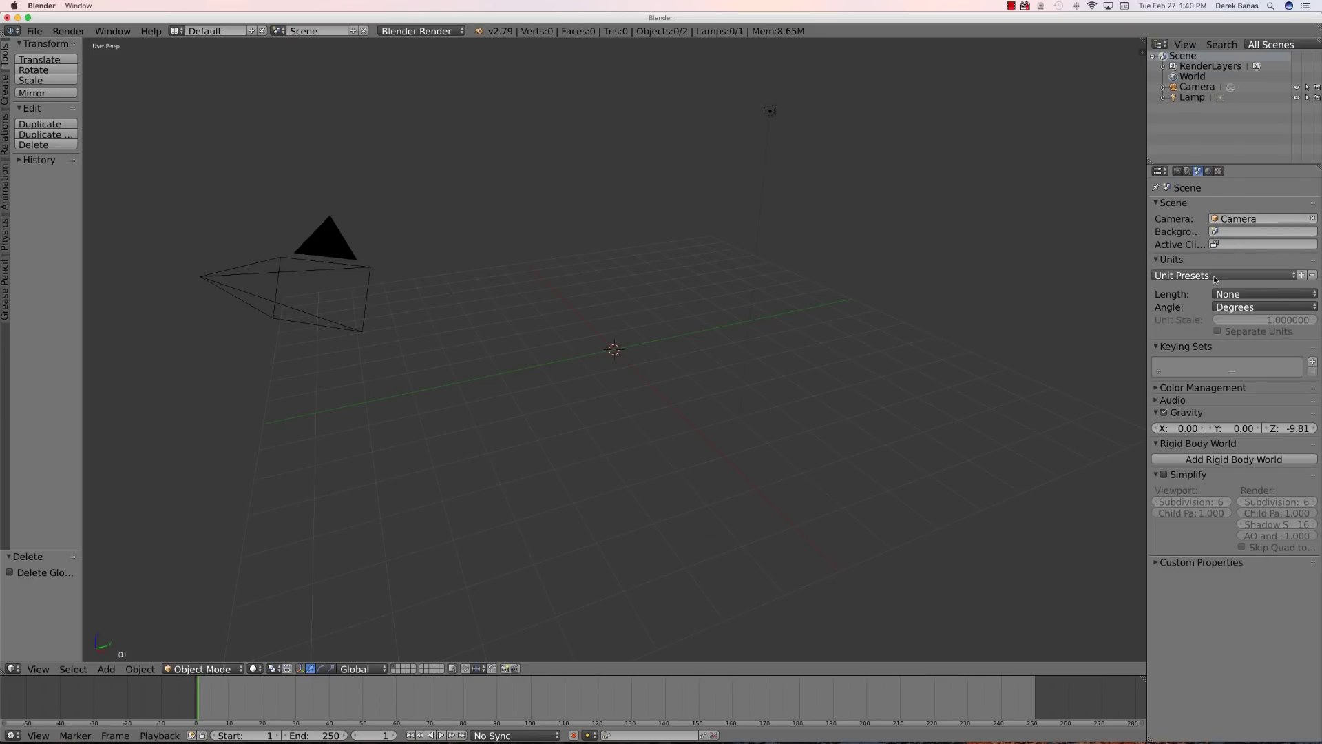
{"action": "left_click", "coordinate": [1221, 277]}
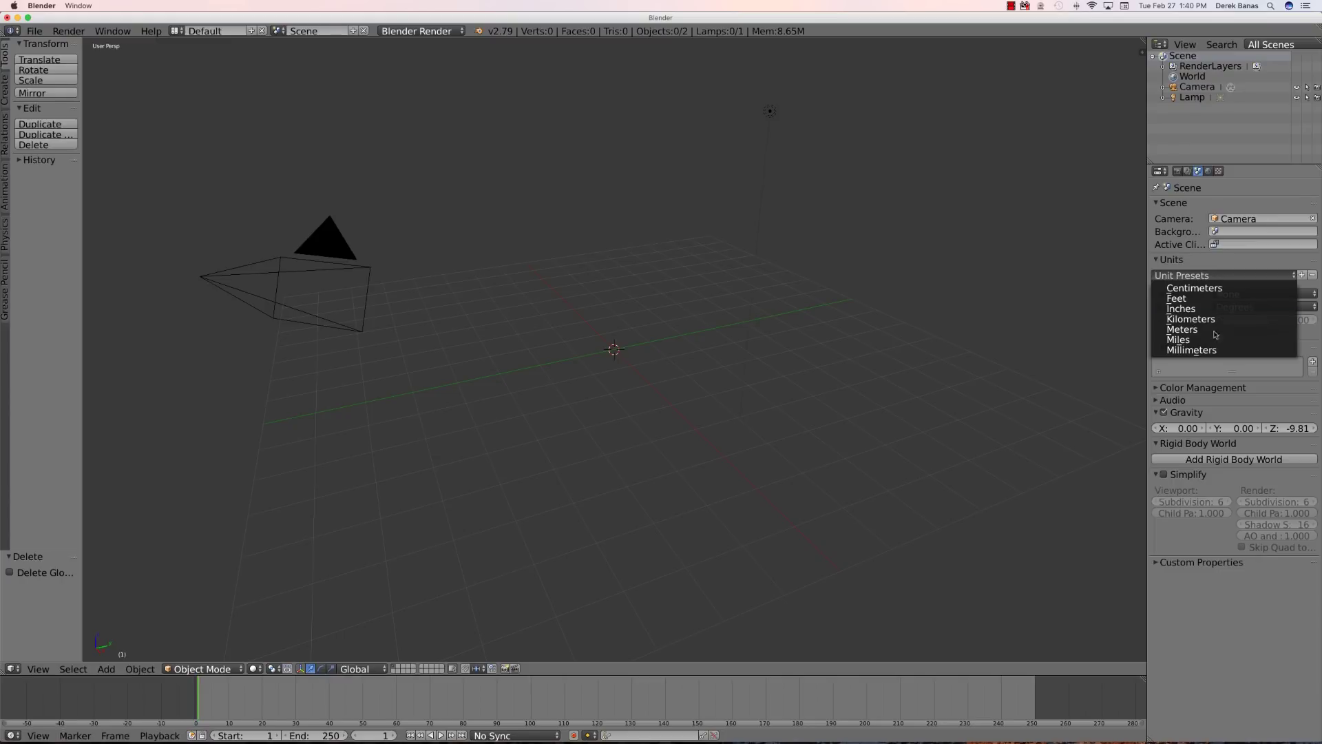
{"action": "left_click", "coordinate": [1201, 350]}
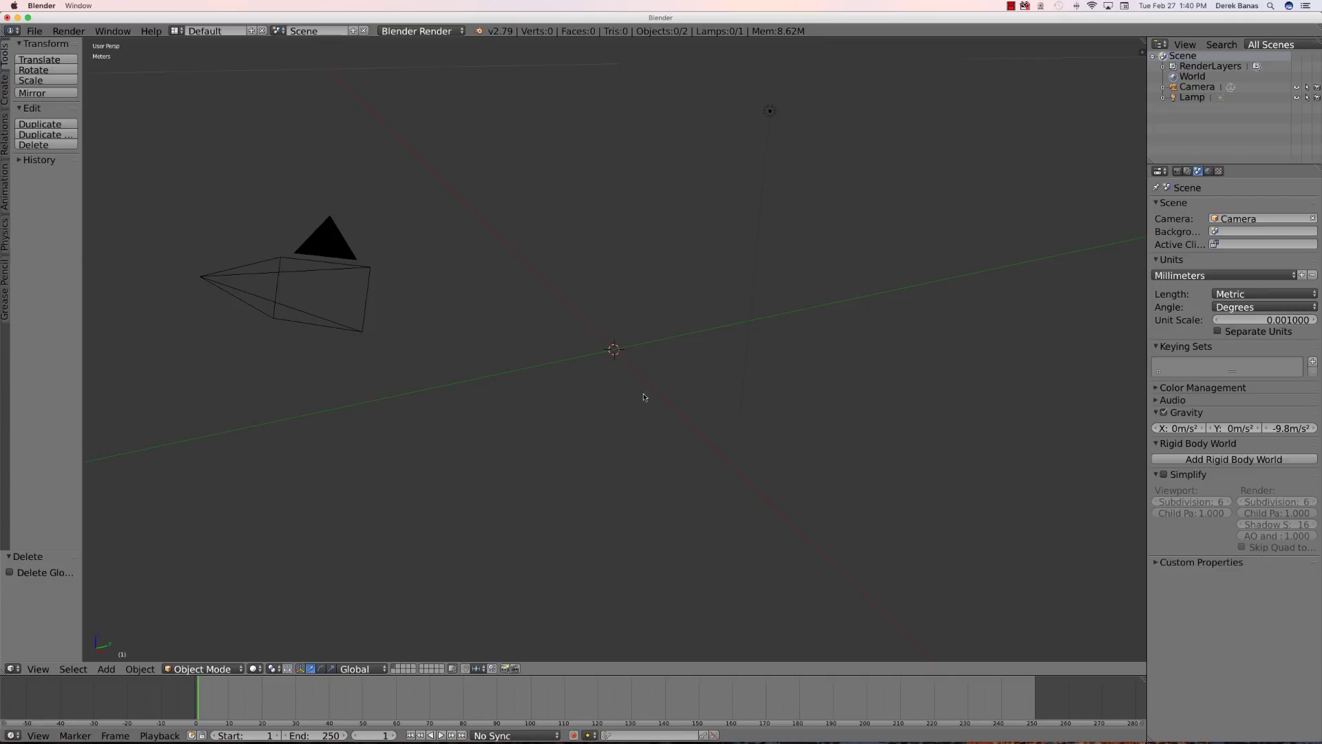
{"action": "key", "text": "shift+h"}
{"action": "key", "text": "alt+h"}
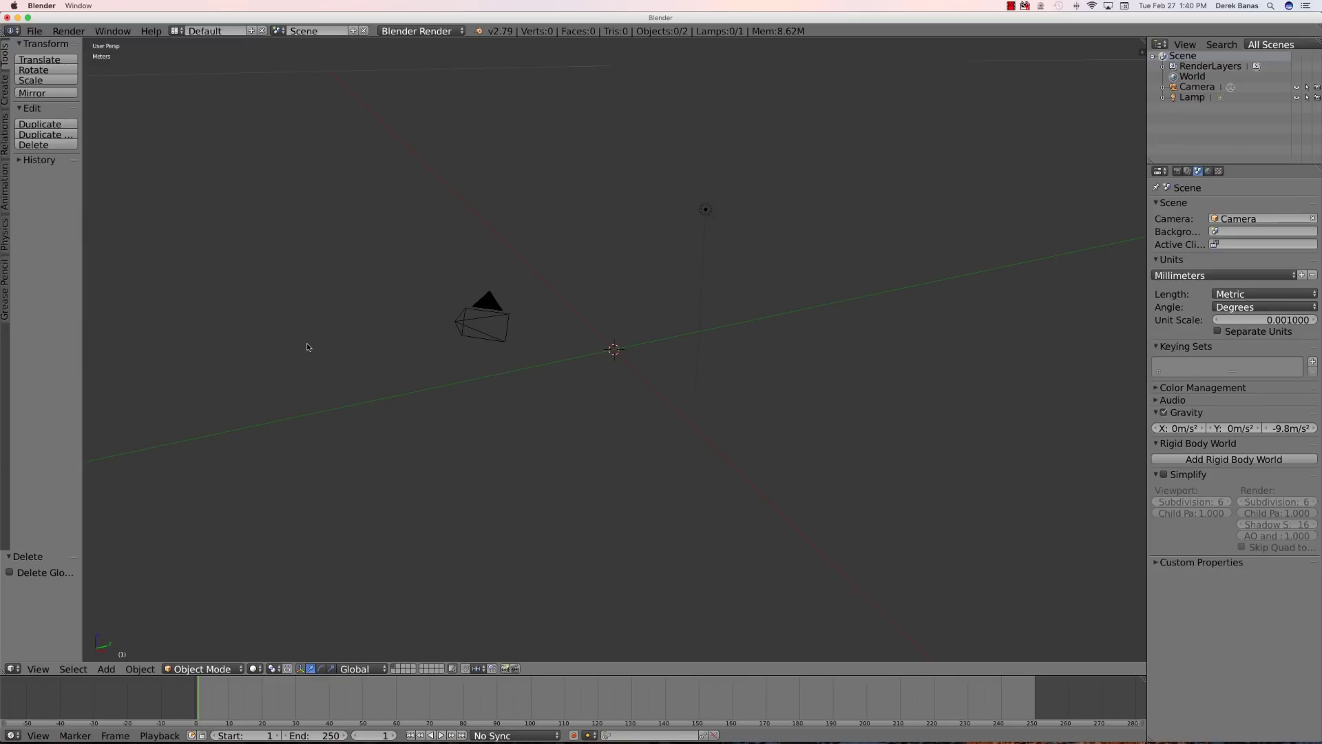
Add a mesh circle at the origin with 6 vertices to form a hexagon.
{"action": "key", "text": "shift+a"}
{"action": "mouse_move", "coordinate": [308, 346]}
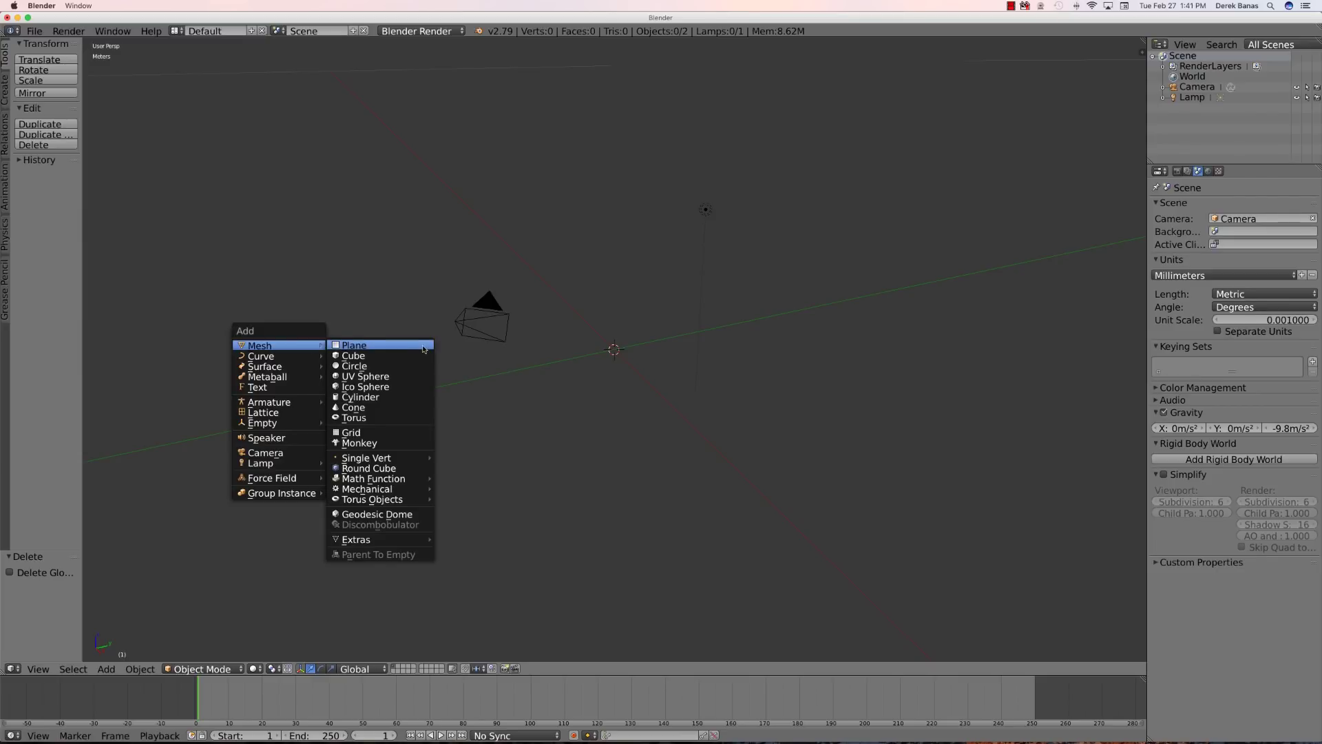
{"action": "left_click", "coordinate": [399, 370]}
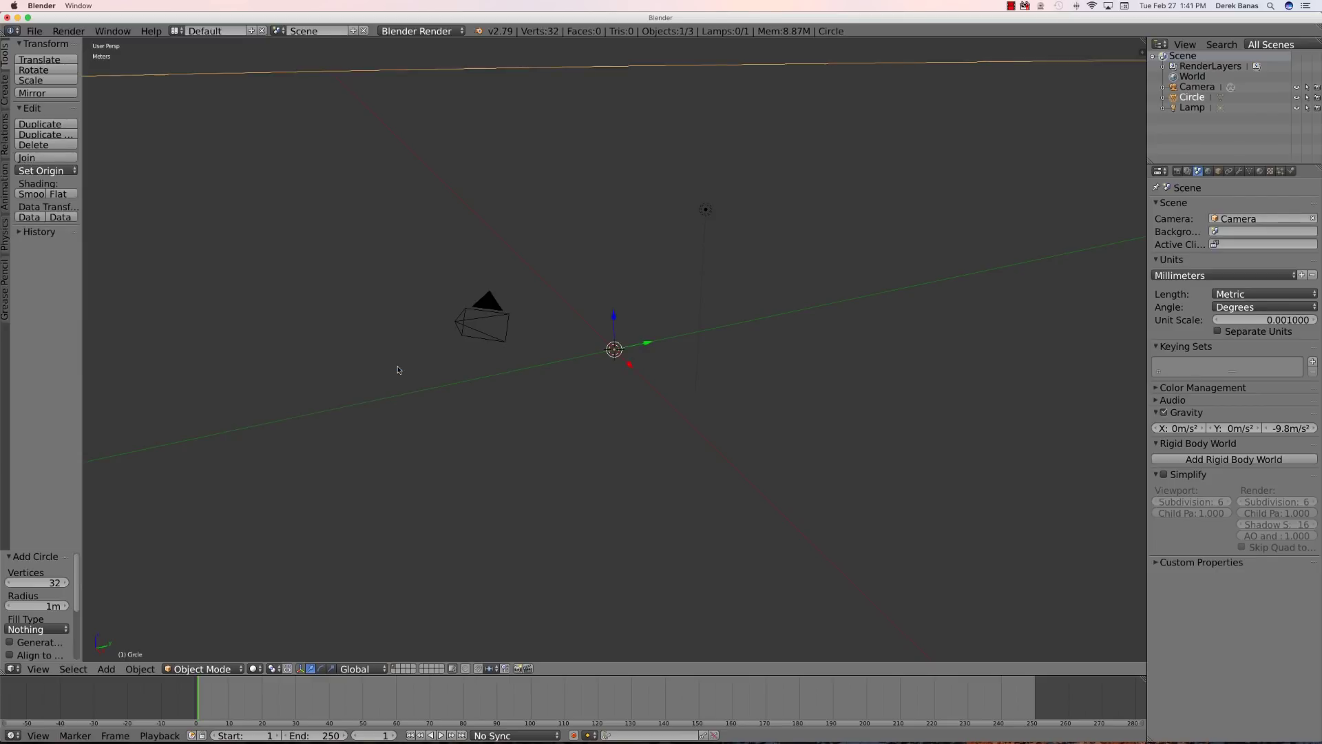
{"action": "left_click", "coordinate": [57, 583]}
{"action": "type", "text": "6"}
{"action": "key", "text": "Return"}
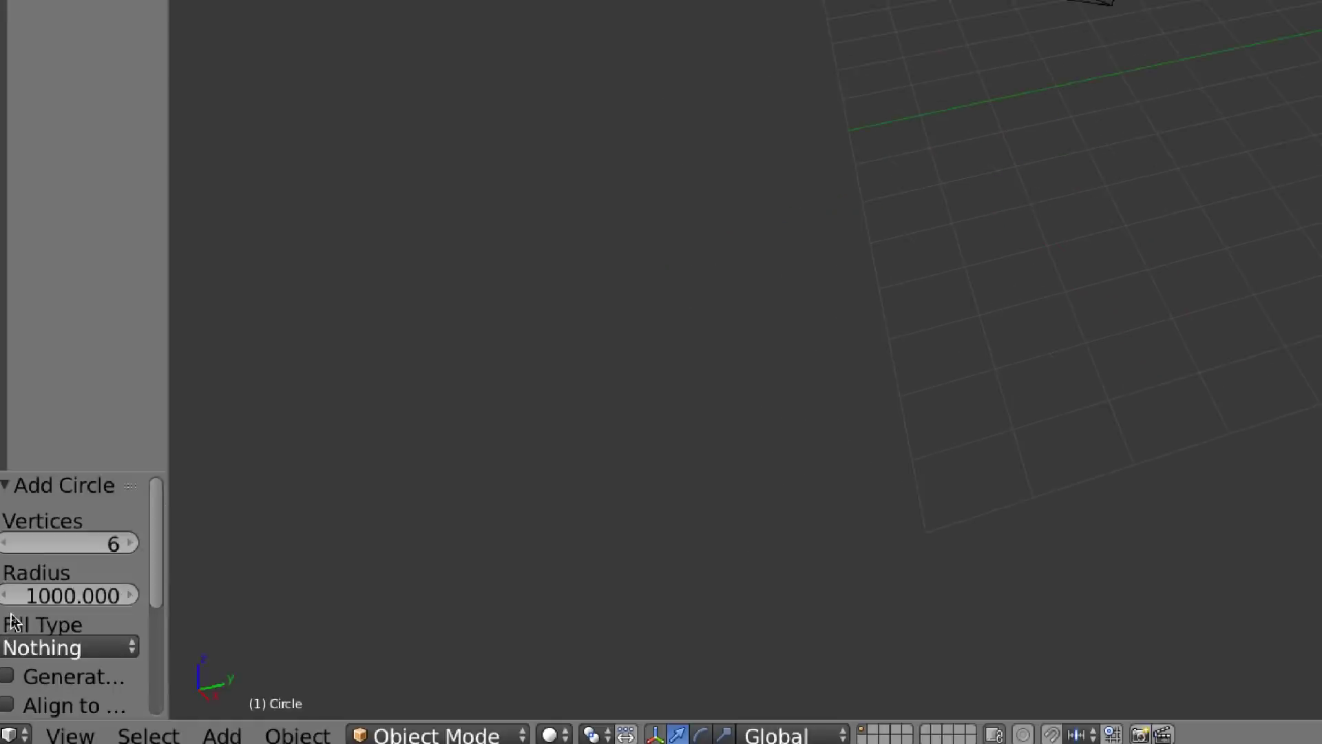
Set the hexagon's radius to 45.75 and its fill type to Triangle Fan.
{"action": "left_click", "coordinate": [70, 596]}
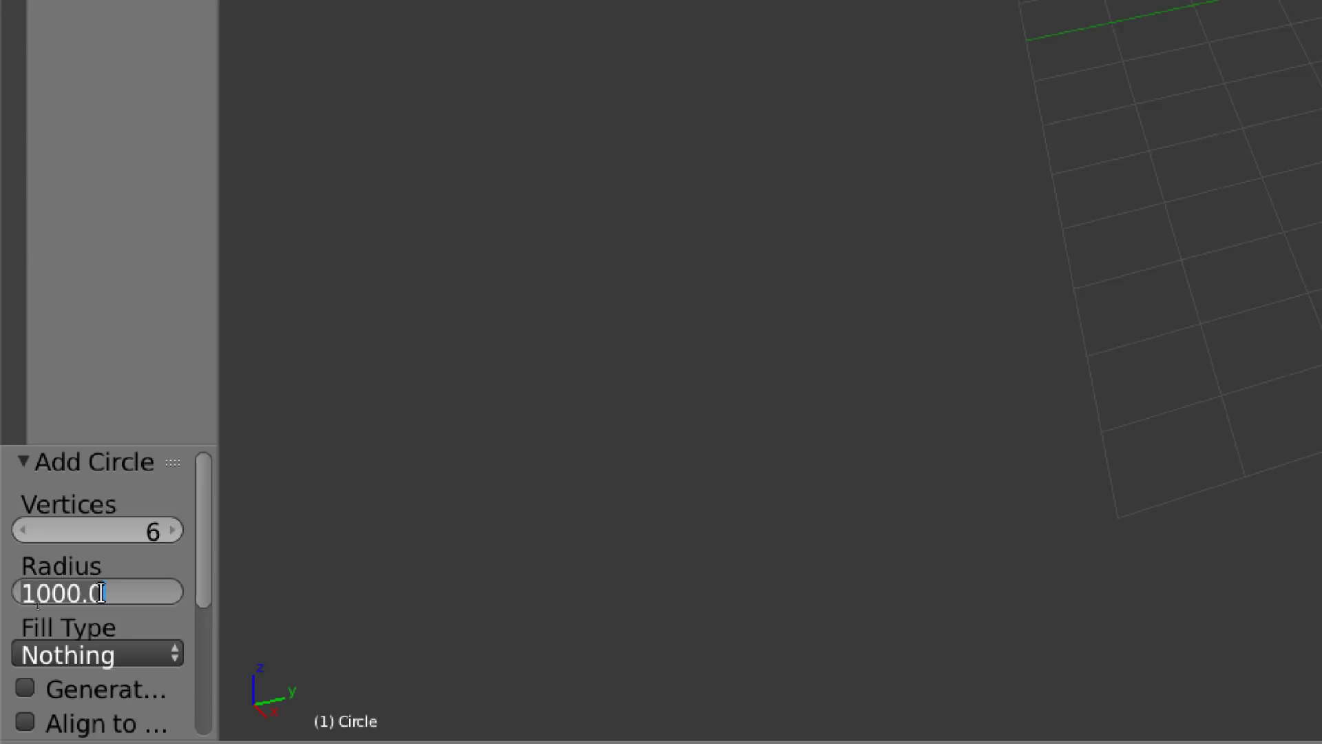
{"action": "type", "text": "45.75"}
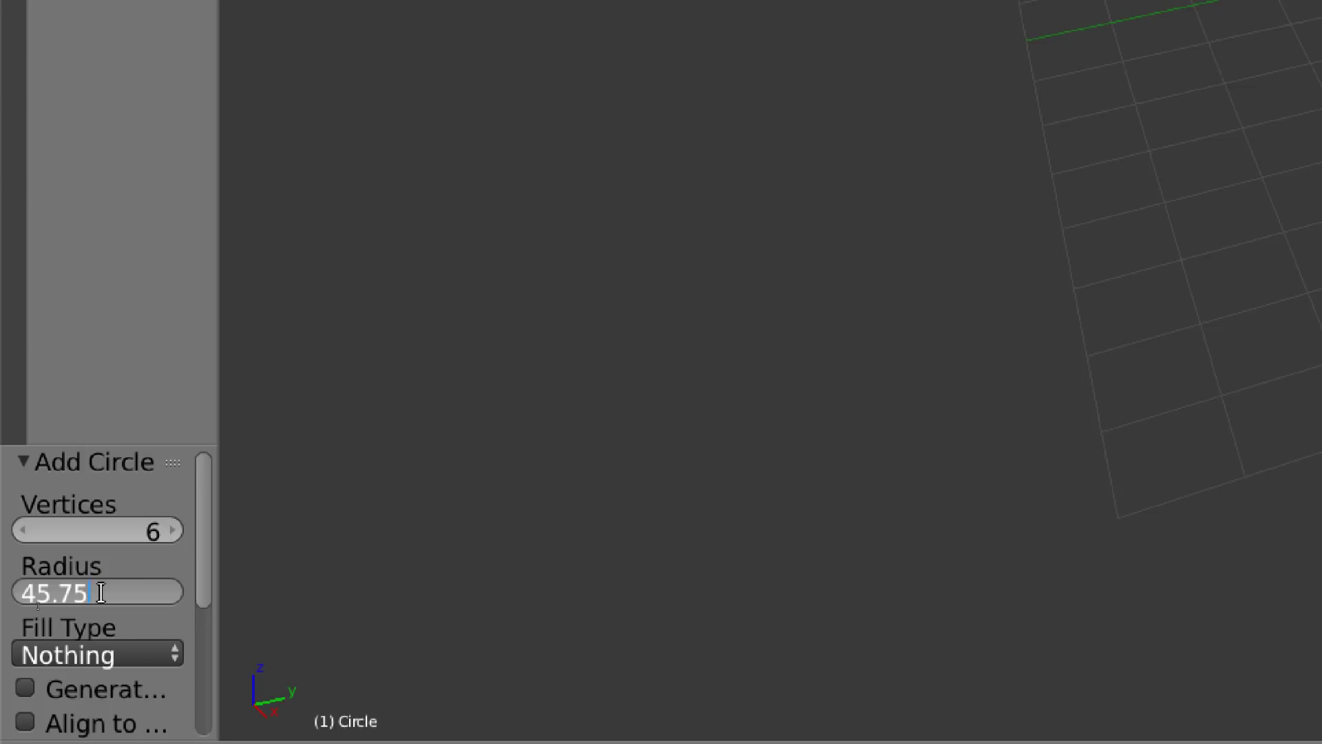
{"action": "key", "text": "Return"}
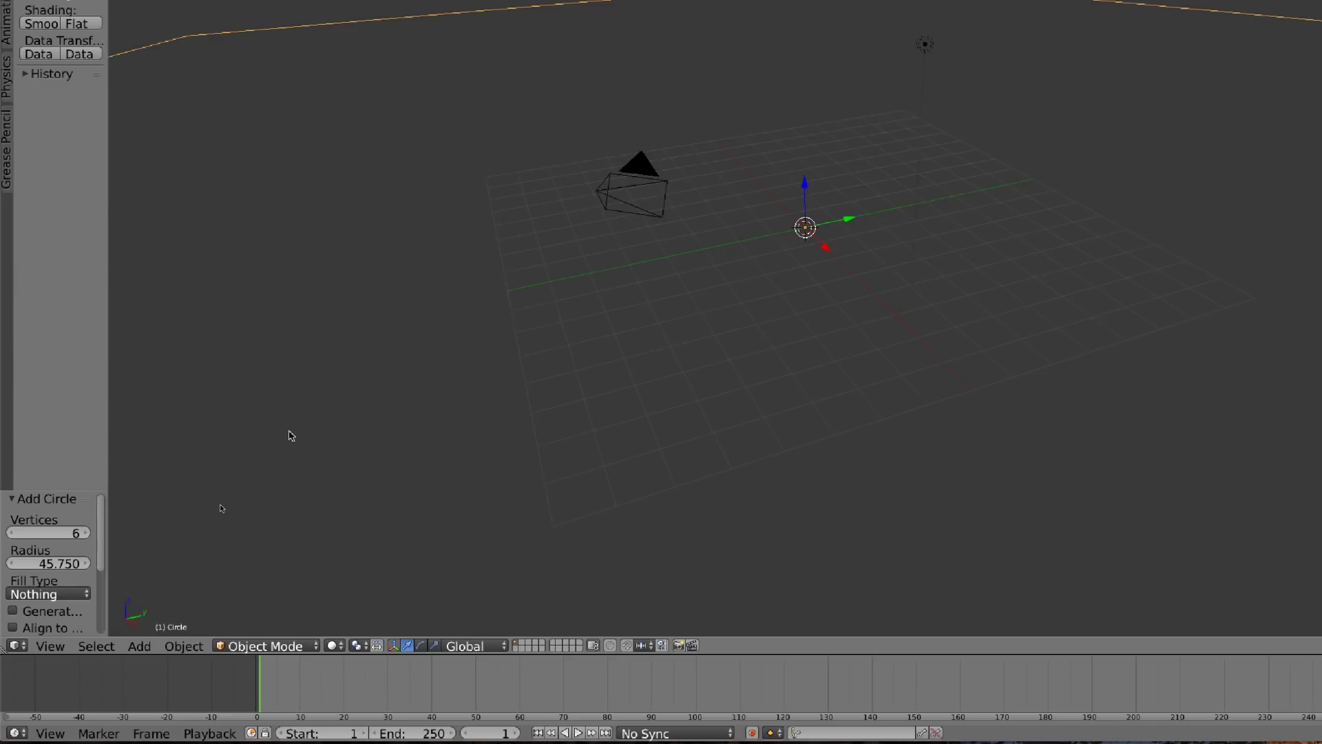
{"action": "scroll", "coordinate": [288, 435], "scroll_direction": "down", "scroll_amount": 5}
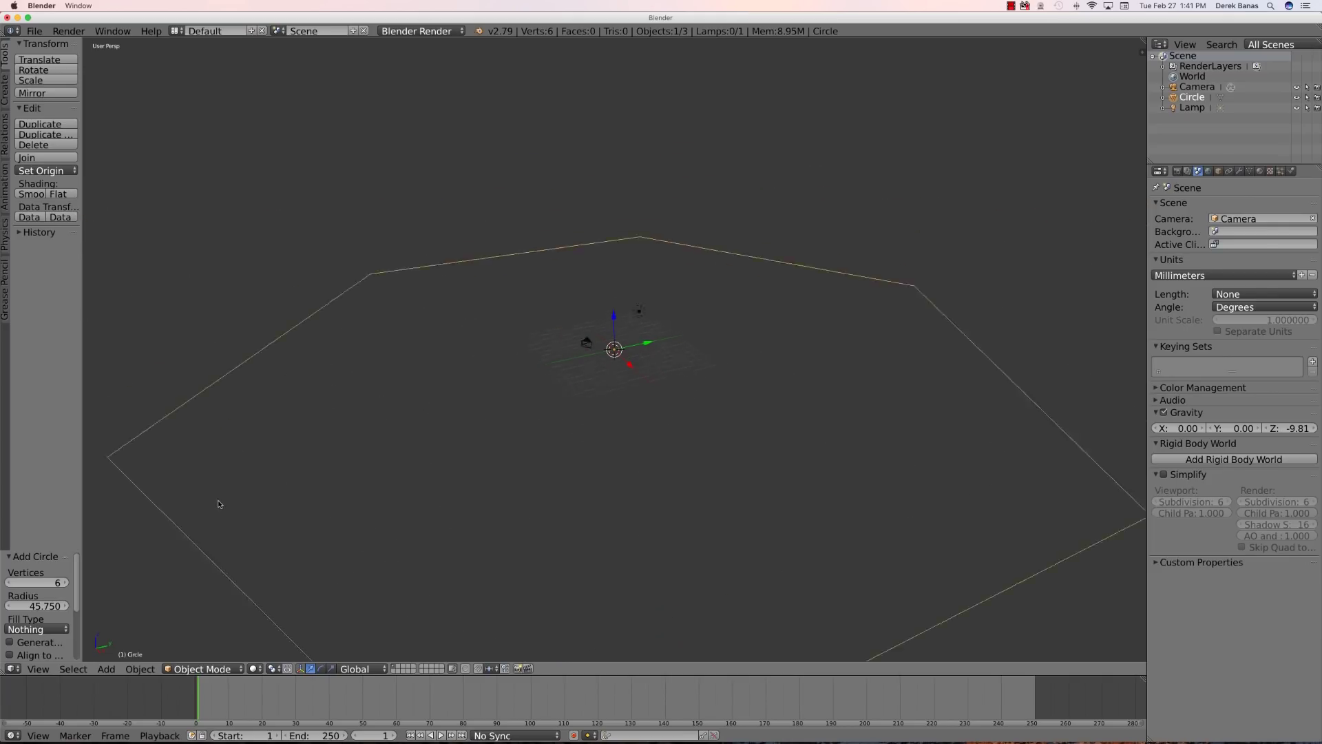
{"action": "scroll", "coordinate": [219, 504], "scroll_direction": "down", "scroll_amount": 8}
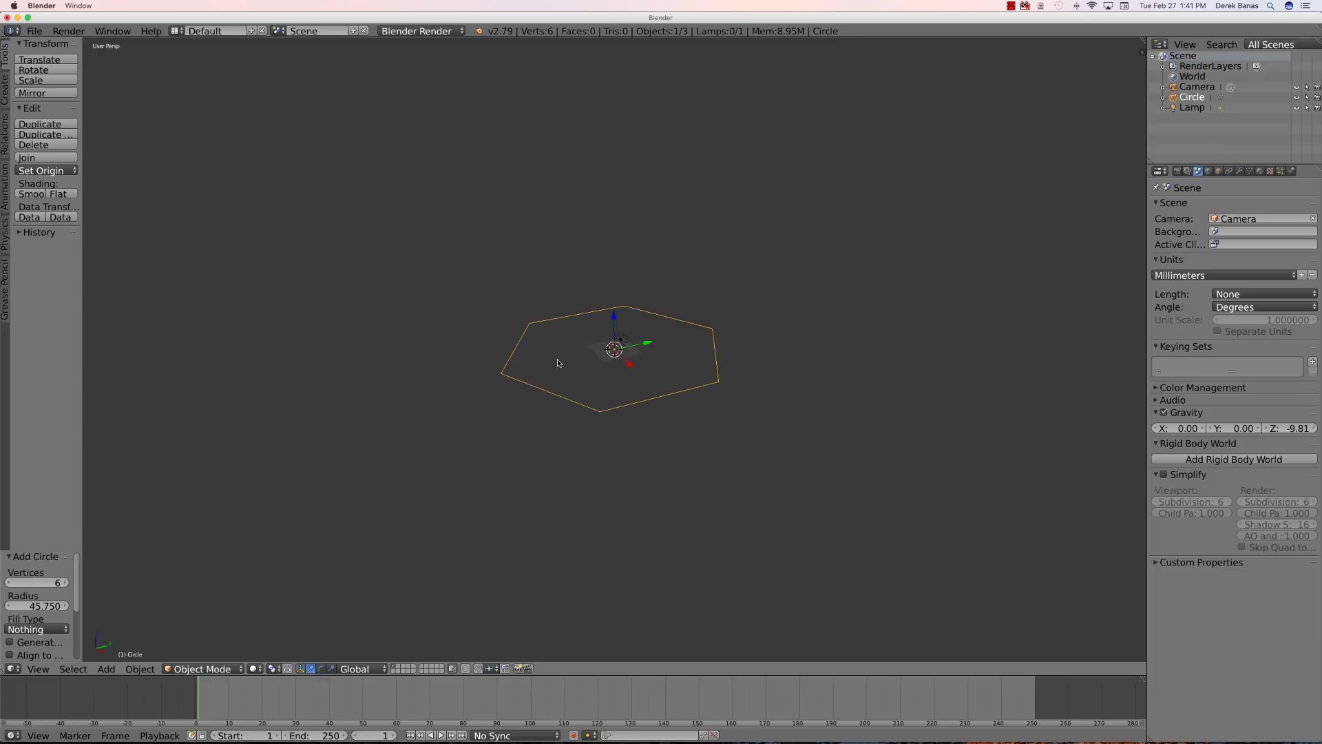
{"action": "left_click", "coordinate": [55, 629]}
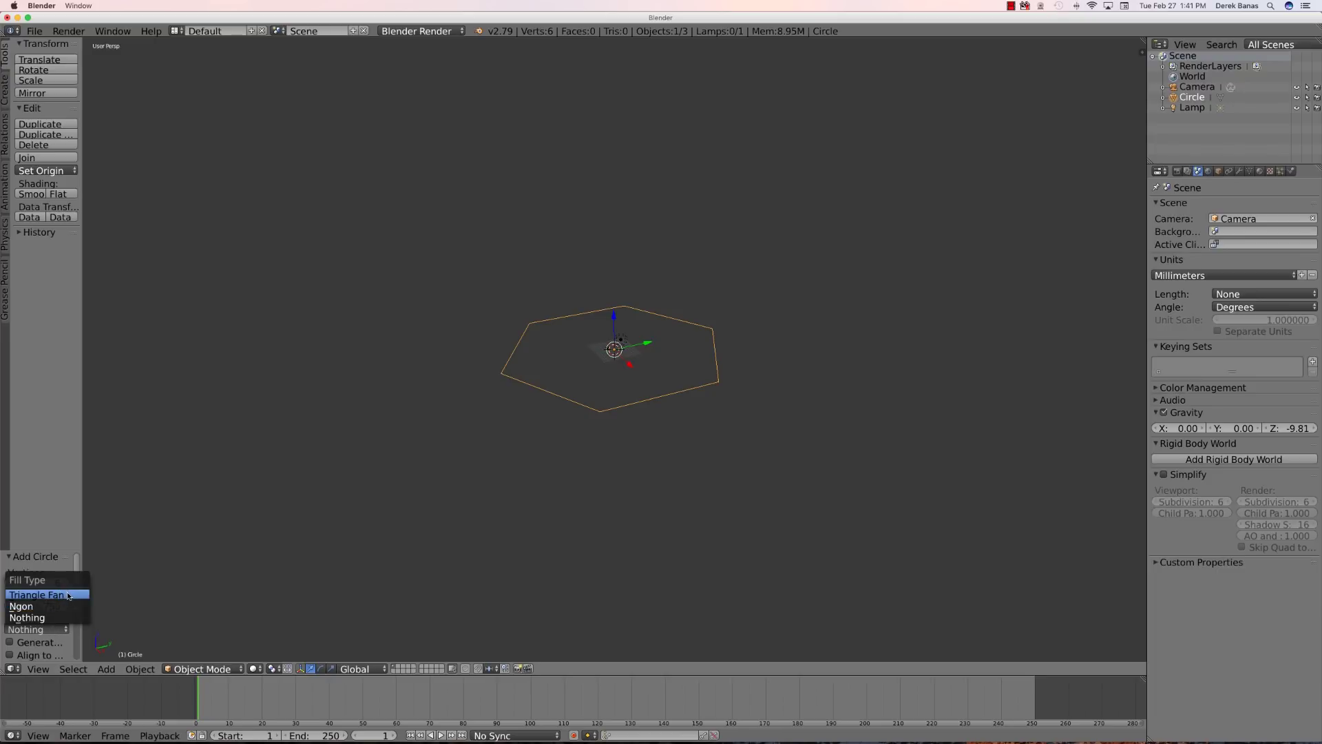
{"action": "left_click", "coordinate": [48, 595]}
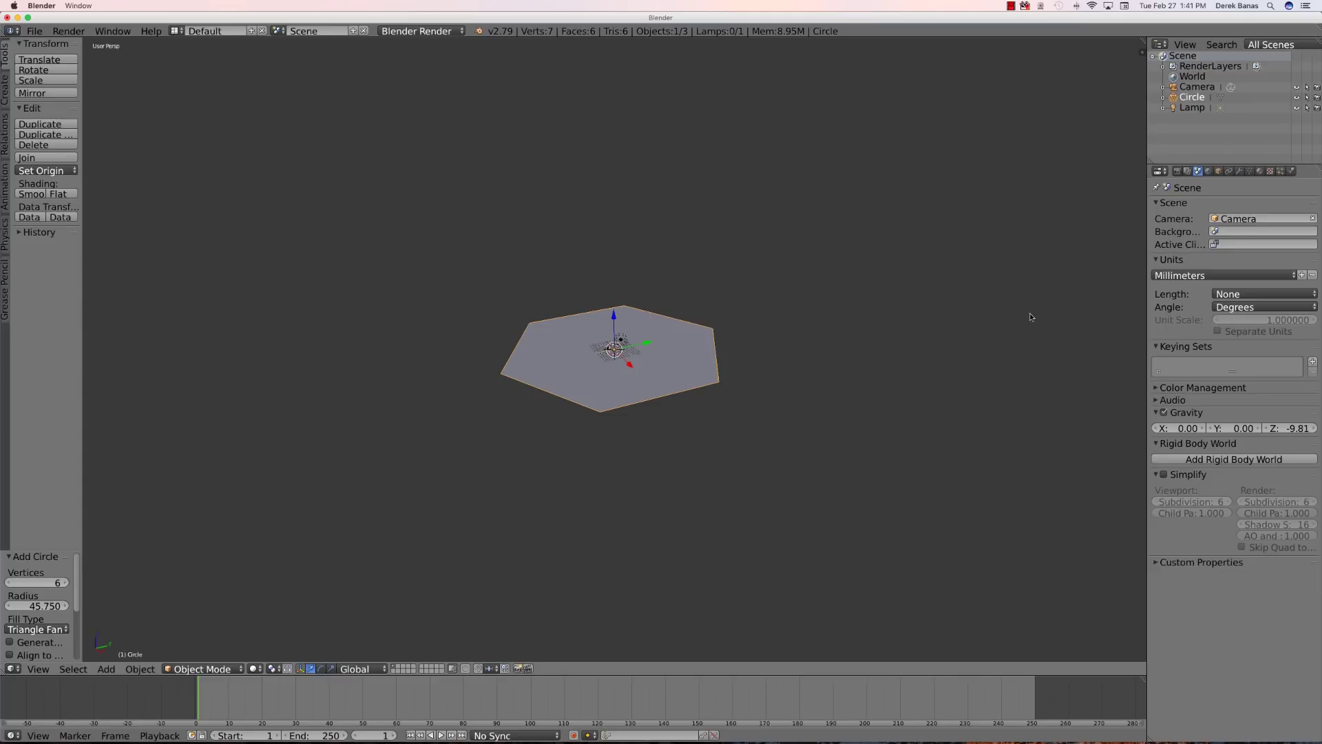
Rotate the hexagon -30° around the Z axis.
{"action": "key", "text": "n"}
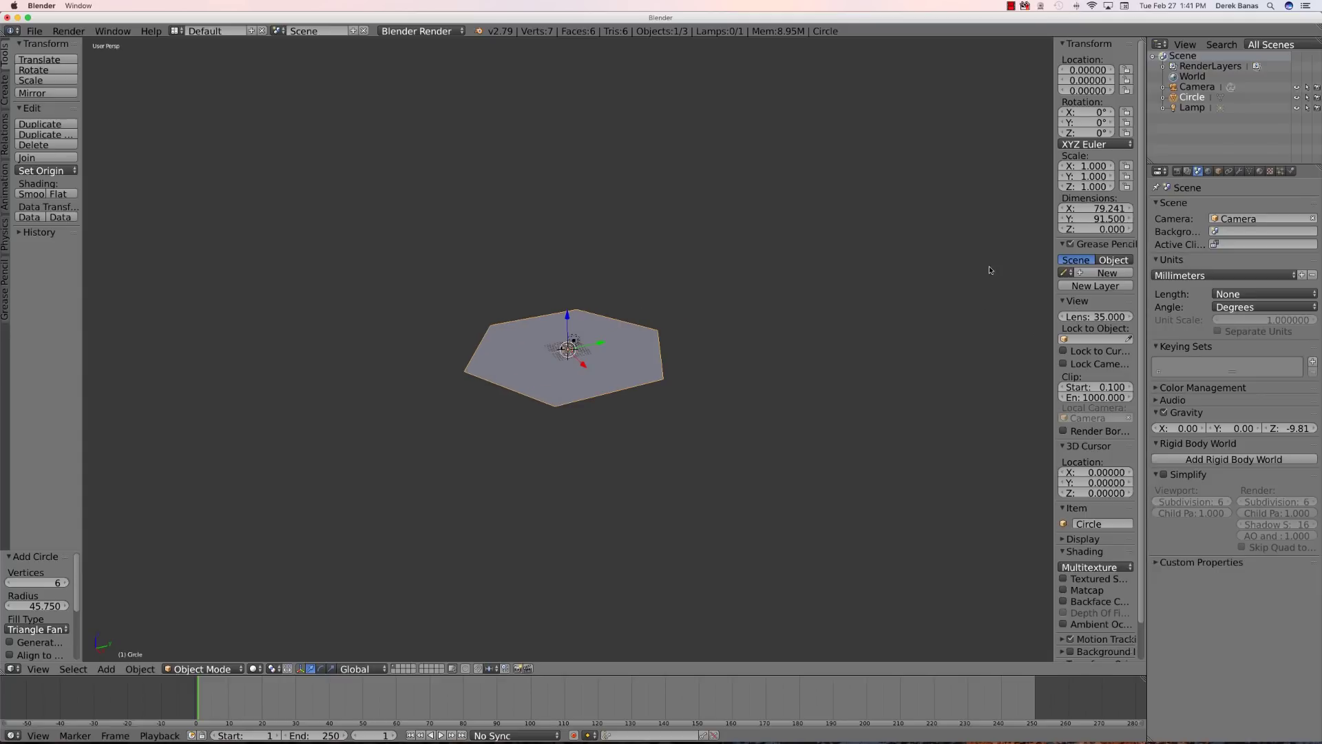
{"action": "left_click", "coordinate": [1090, 133]}
{"action": "key", "text": "BackSpace"}
{"action": "type", "text": "-30"}
{"action": "key", "text": "Return"}
{"action": "middle_click_drag", "start_coordinate": [465, 494], "coordinate": [479, 542]}
{"action": "scroll", "coordinate": [477, 539], "scroll_direction": "up", "scroll_amount": 3}
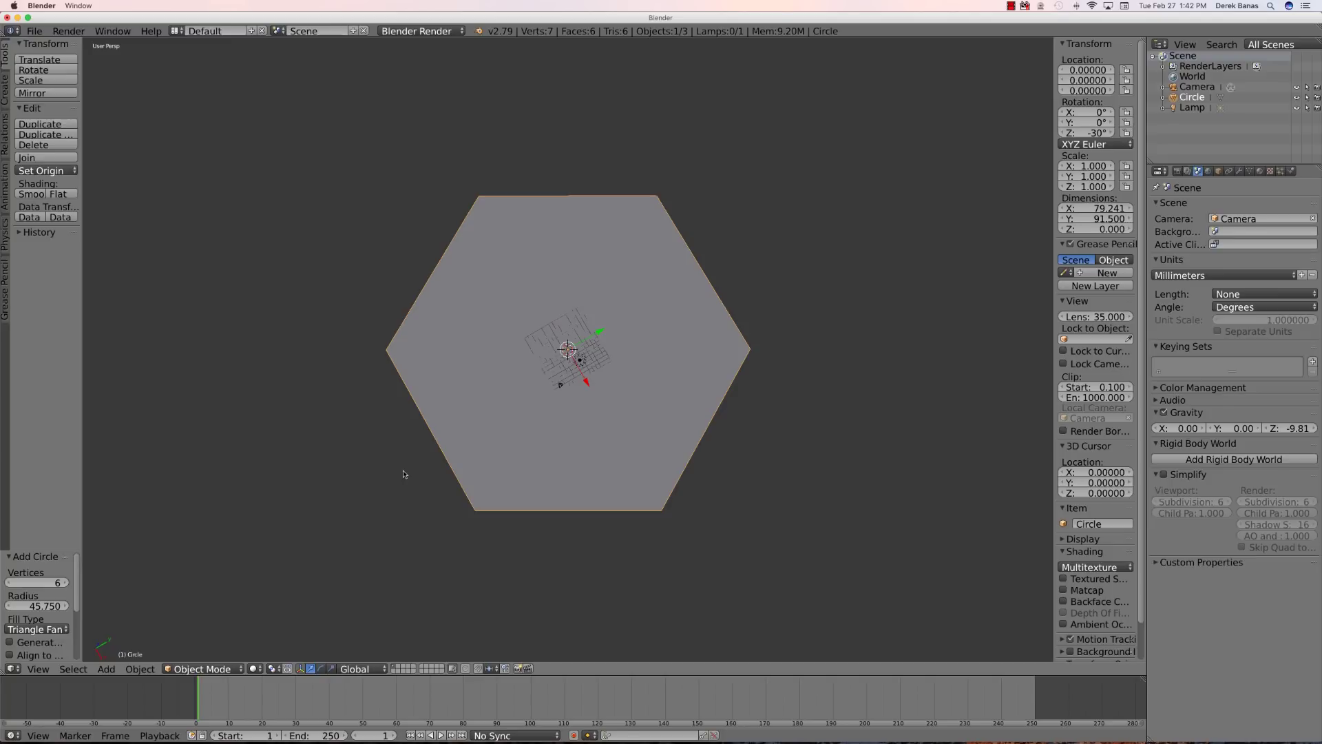
Extrude the whole hexagon mesh 6.35 along Z to form a solid tile base.
{"action": "key", "text": "Tab"}
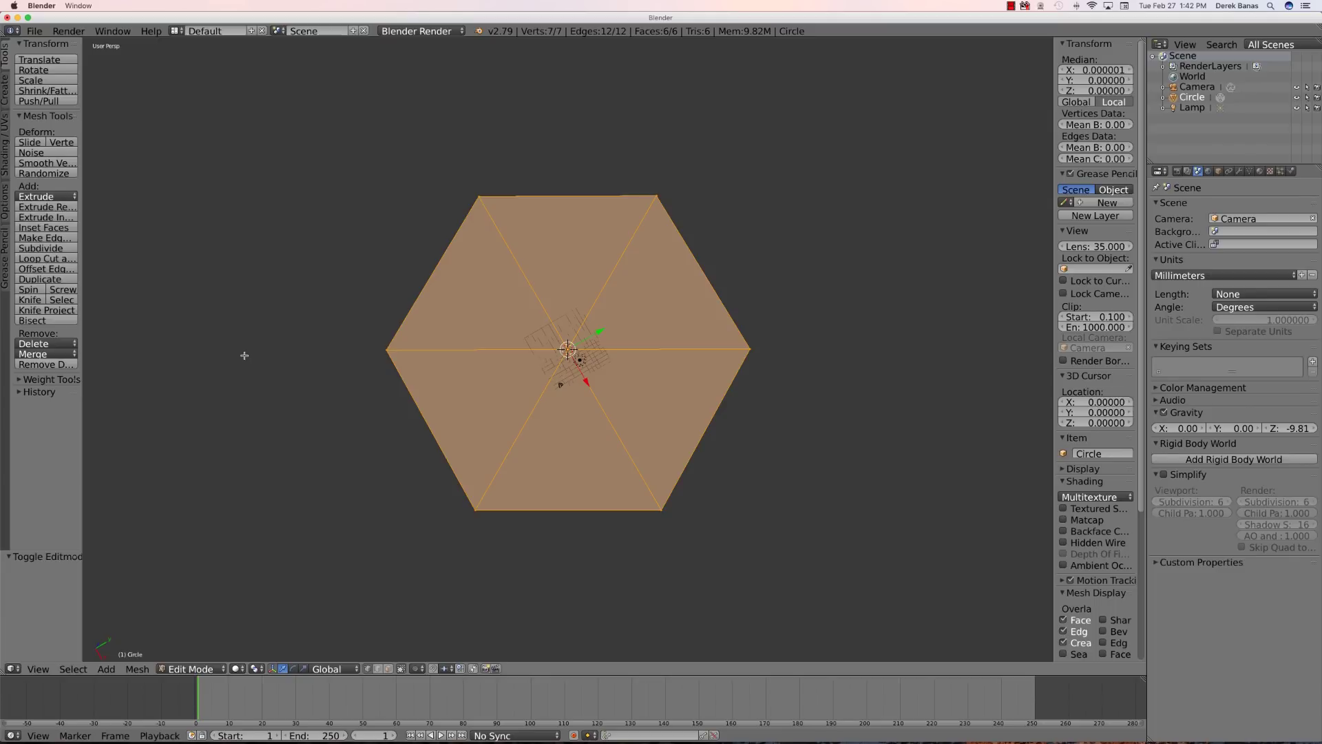
{"action": "key", "text": "e"}
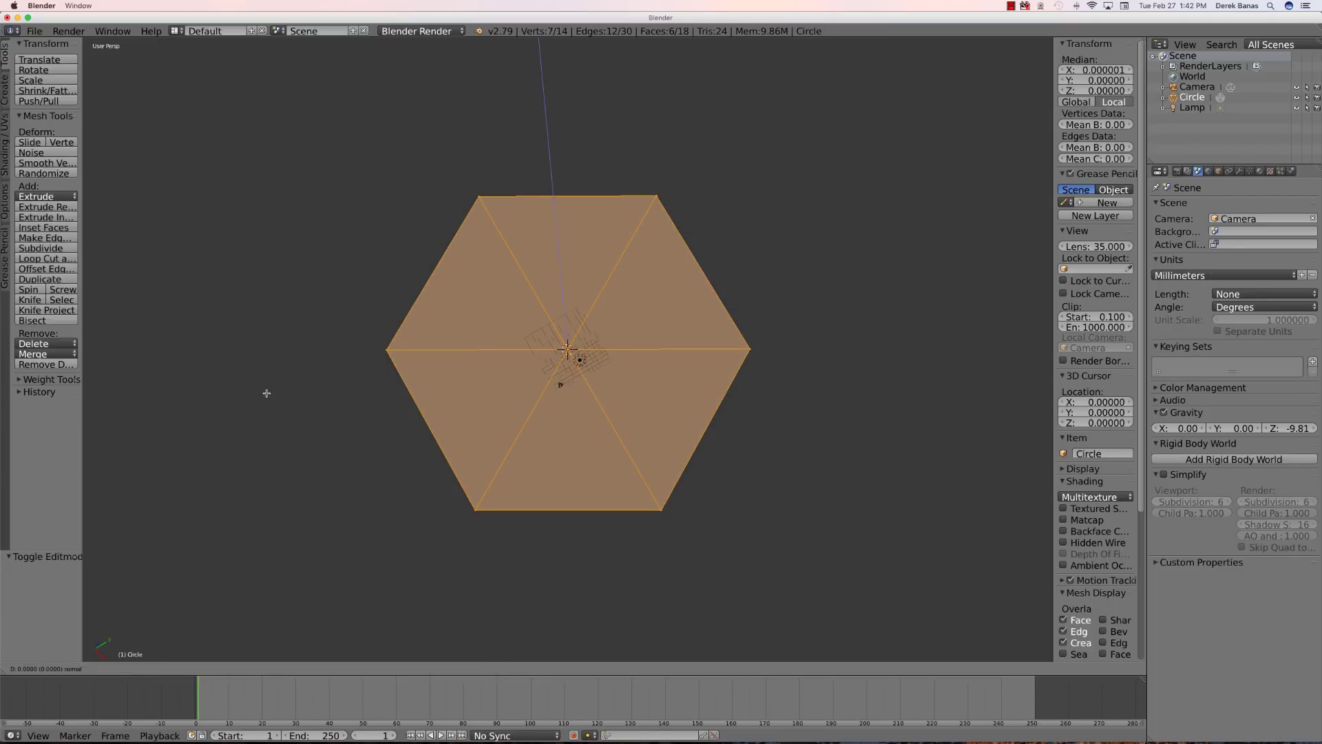
{"action": "right_click", "coordinate": [267, 393]}
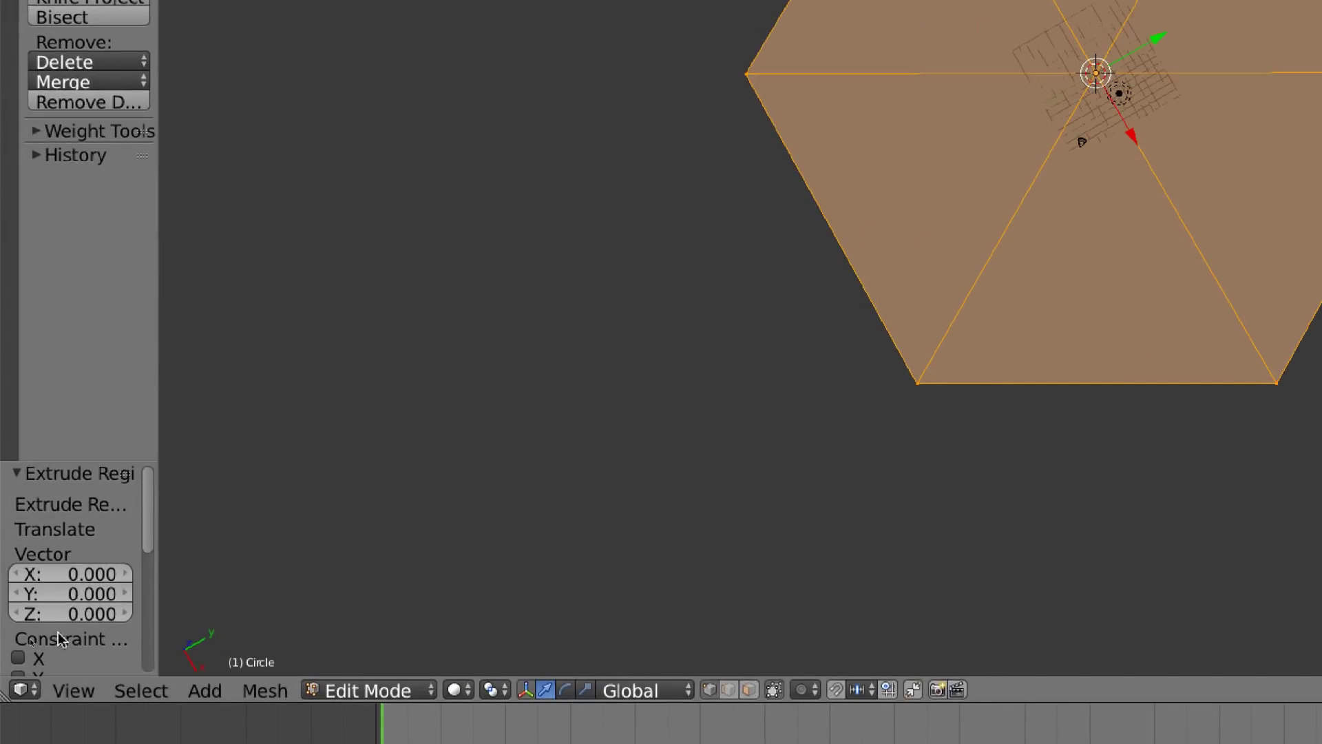
{"action": "left_click", "coordinate": [75, 614]}
{"action": "type", "text": "6.35"}
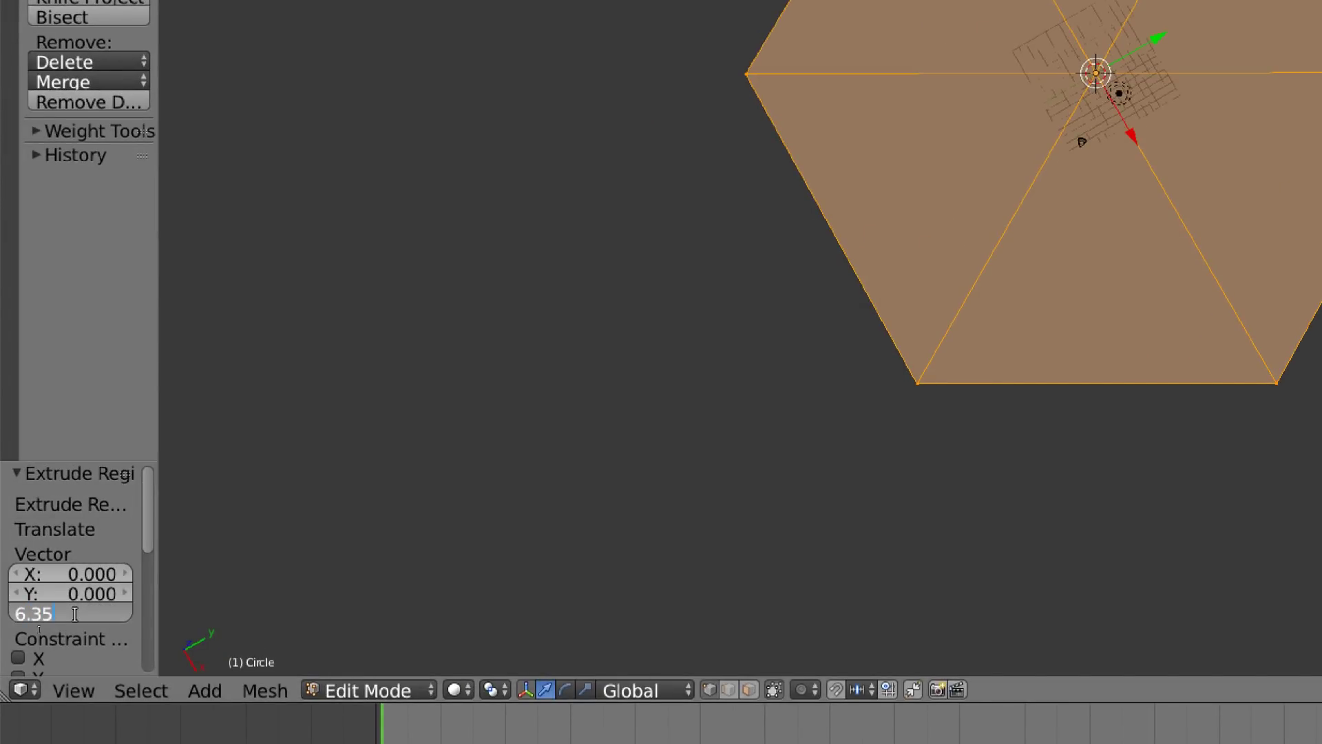
{"action": "key", "text": "Return"}
{"action": "middle_click_drag", "start_coordinate": [1026, 522], "coordinate": [1031, 368]}
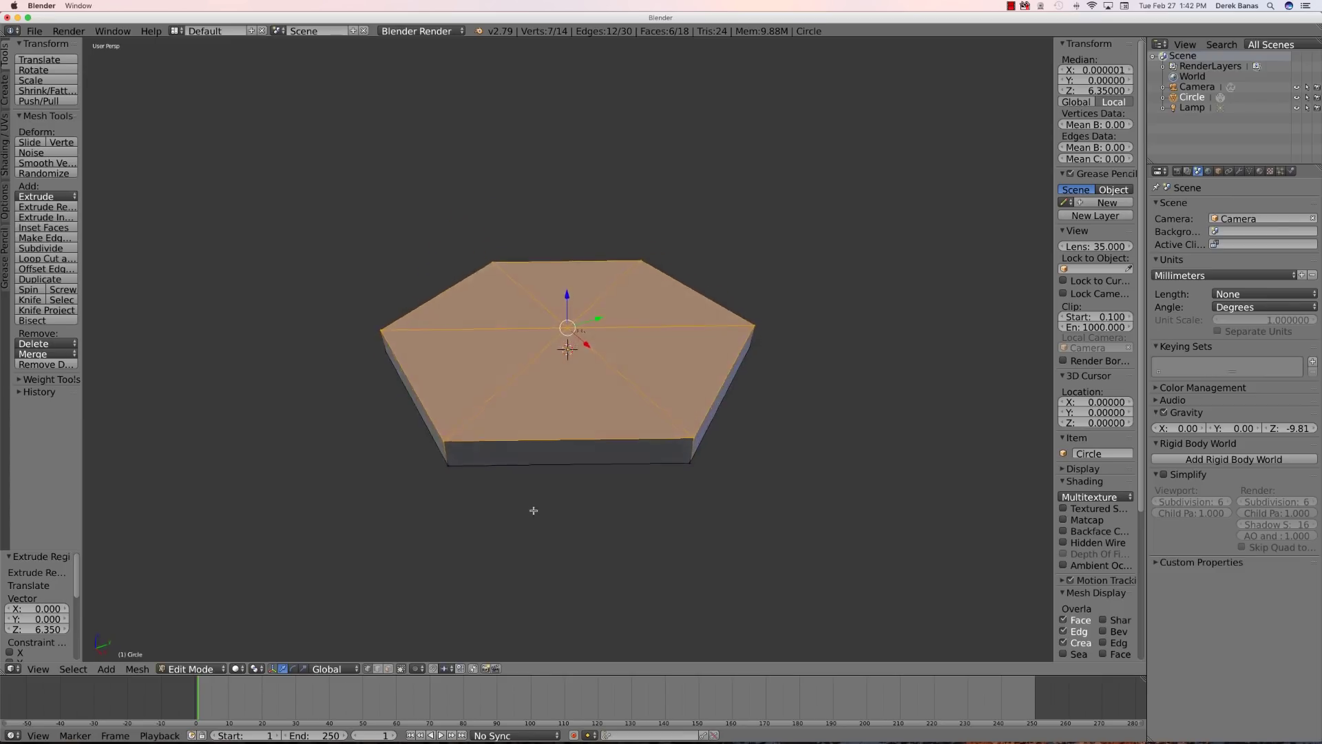
{"action": "middle_click_drag", "start_coordinate": [534, 501], "coordinate": [531, 516]}
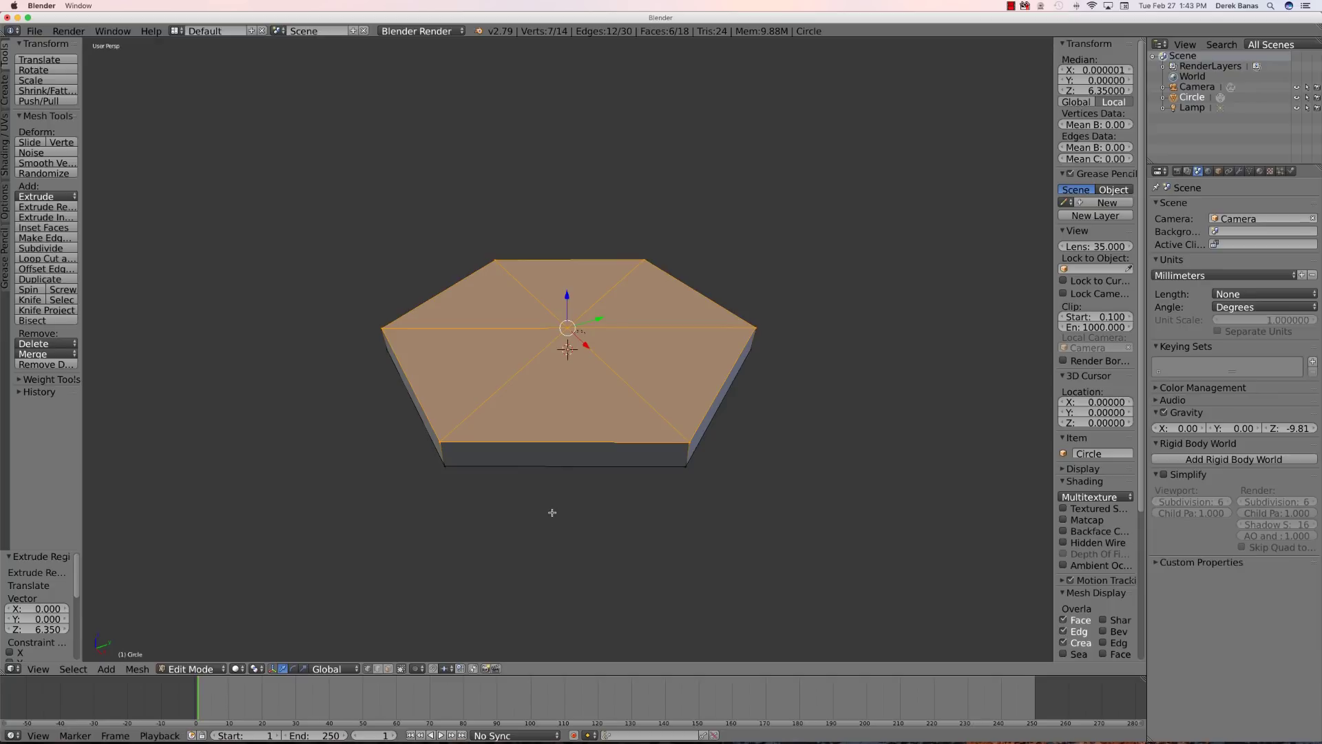
Extrude the tile's top face in place and scale it inward to about 0.95.
{"action": "key", "text": "e"}
{"action": "right_click", "coordinate": [552, 512]}
{"action": "key", "text": "s"}
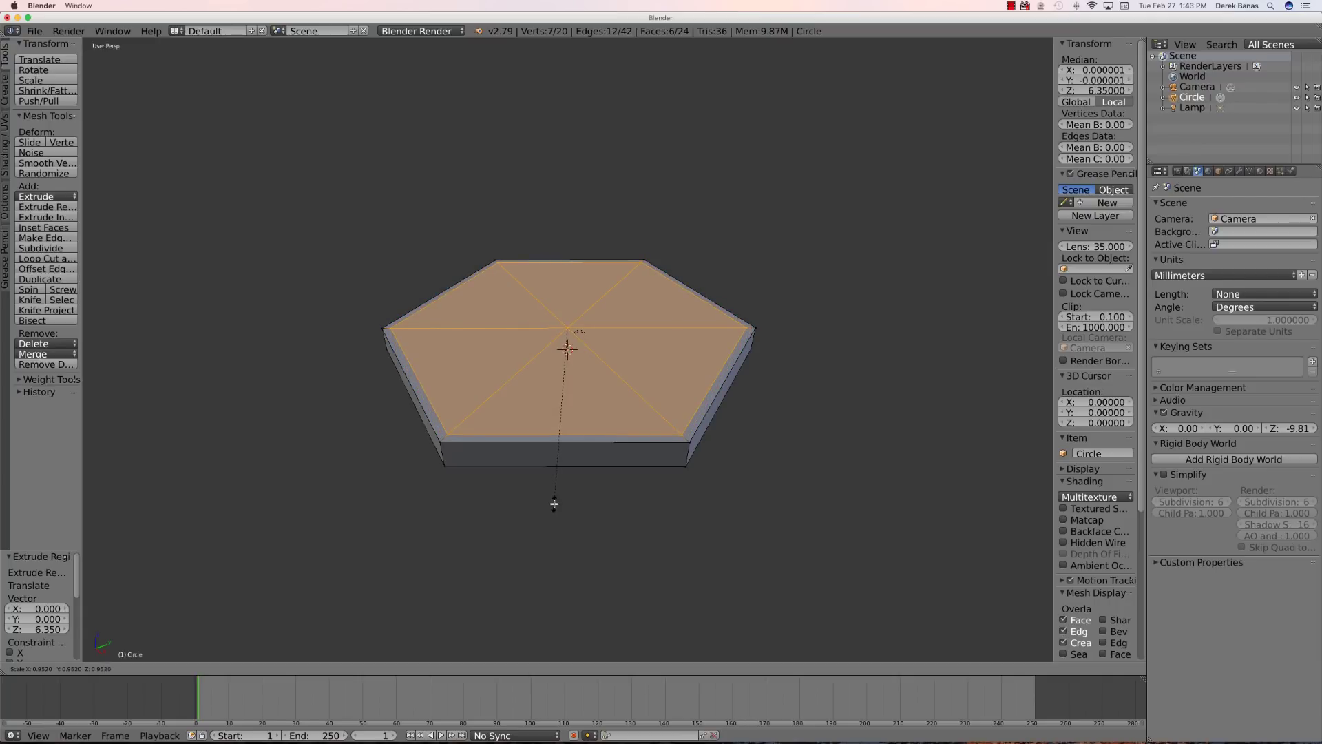
{"action": "left_click", "coordinate": [554, 503]}
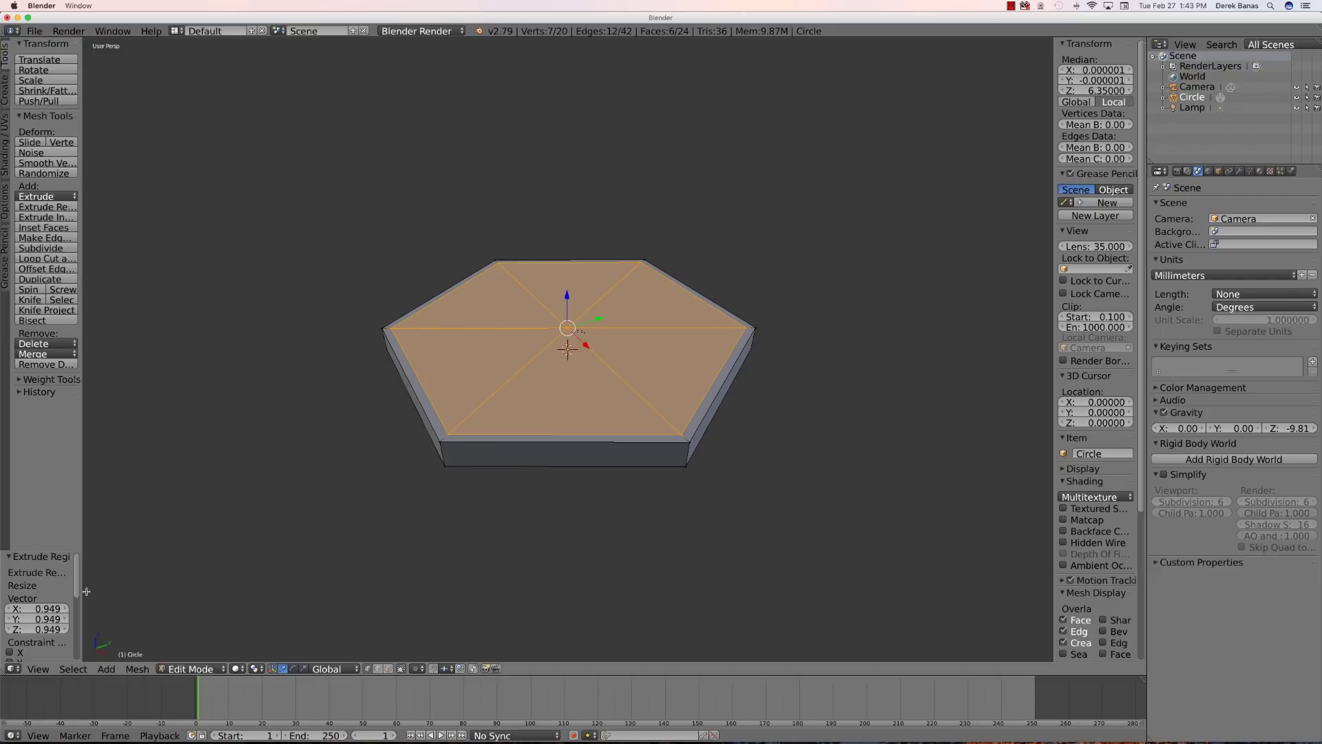
Set the inset top face's scale factor to 0.9 in X, Y and Z.
{"action": "left_click", "coordinate": [53, 608]}
{"action": "key", "text": "BackSpace"}
{"action": "type", "text": ".9"}
{"action": "key", "text": "Return"}
{"action": "left_click", "coordinate": [48, 619]}
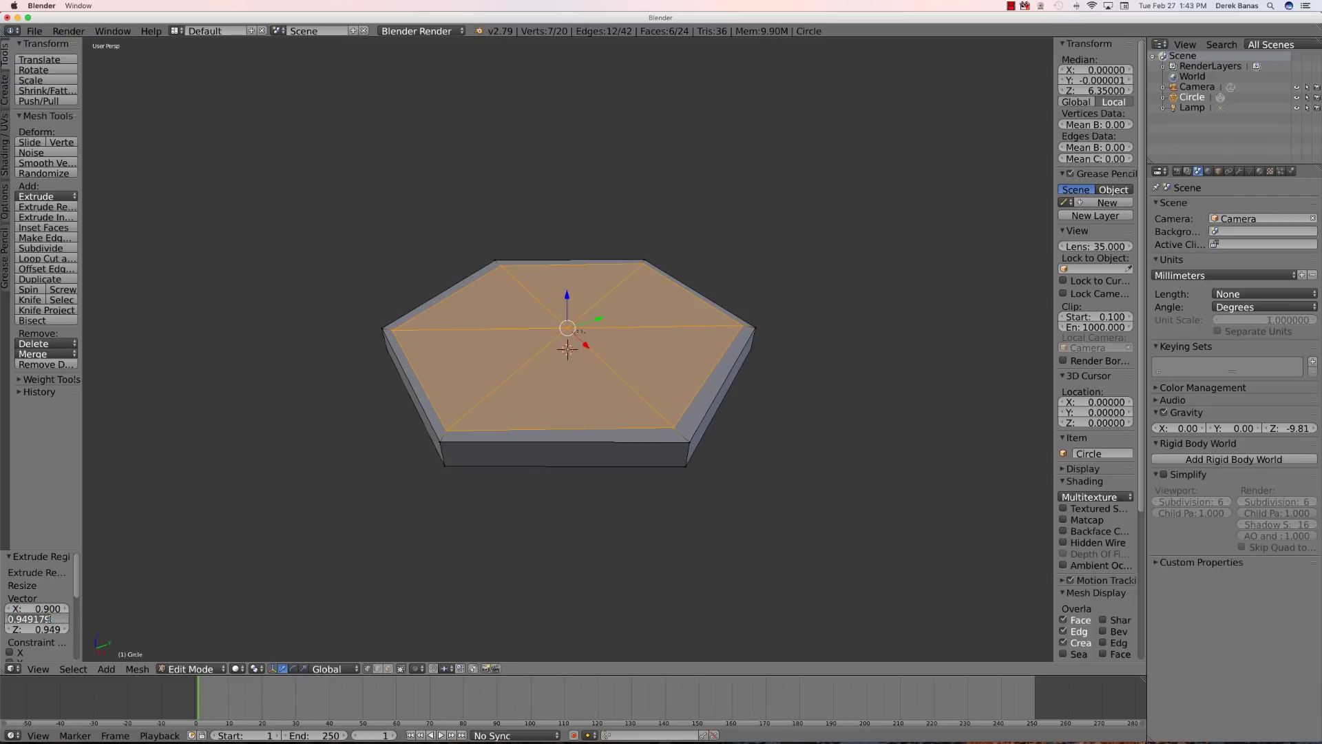
{"action": "key", "text": "BackSpace"}
{"action": "type", "text": ".9"}
{"action": "key", "text": "Return"}
{"action": "left_click", "coordinate": [43, 630]}
{"action": "key", "text": "BackSpace"}
{"action": "type", "text": ".9"}
{"action": "key", "text": "Return"}
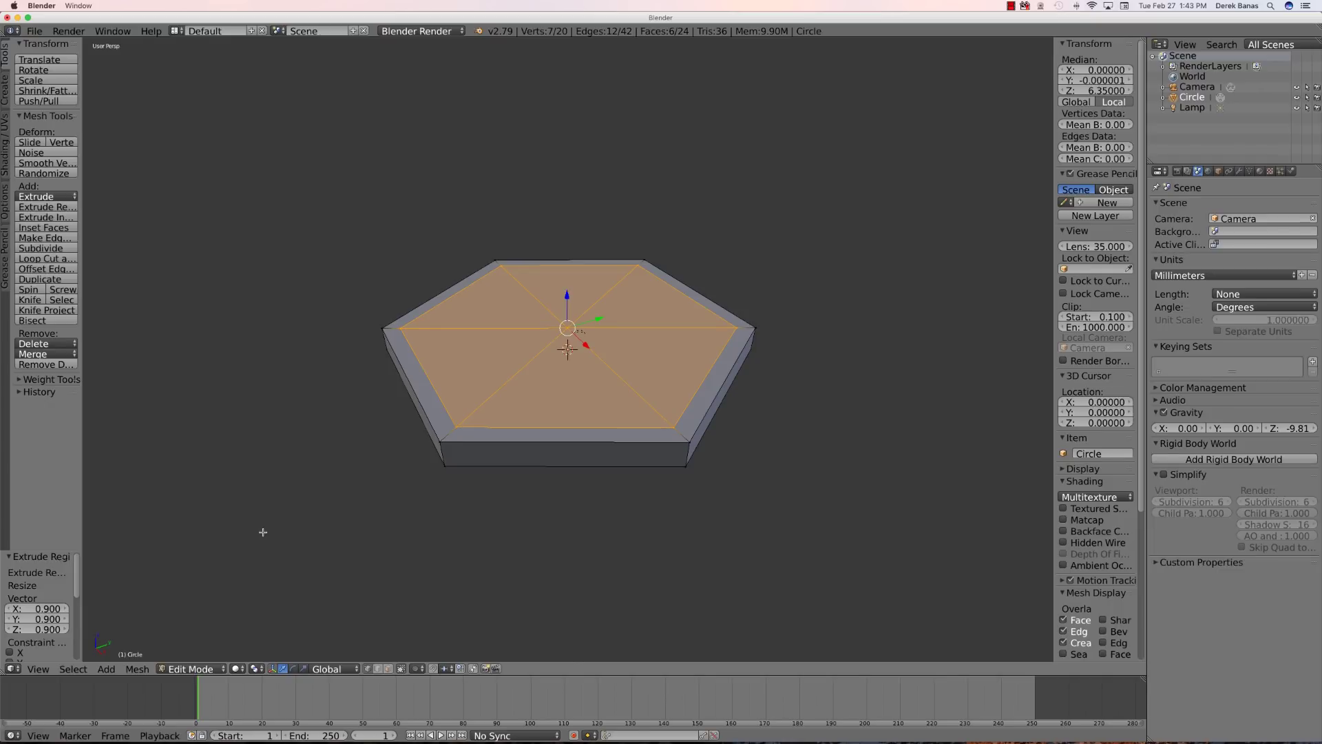
Extrude the inset top face in place again and try a Z scale factor of 3 on it.
{"action": "key", "text": "e"}
{"action": "right_click", "coordinate": [263, 532]}
{"action": "key", "text": "s"}
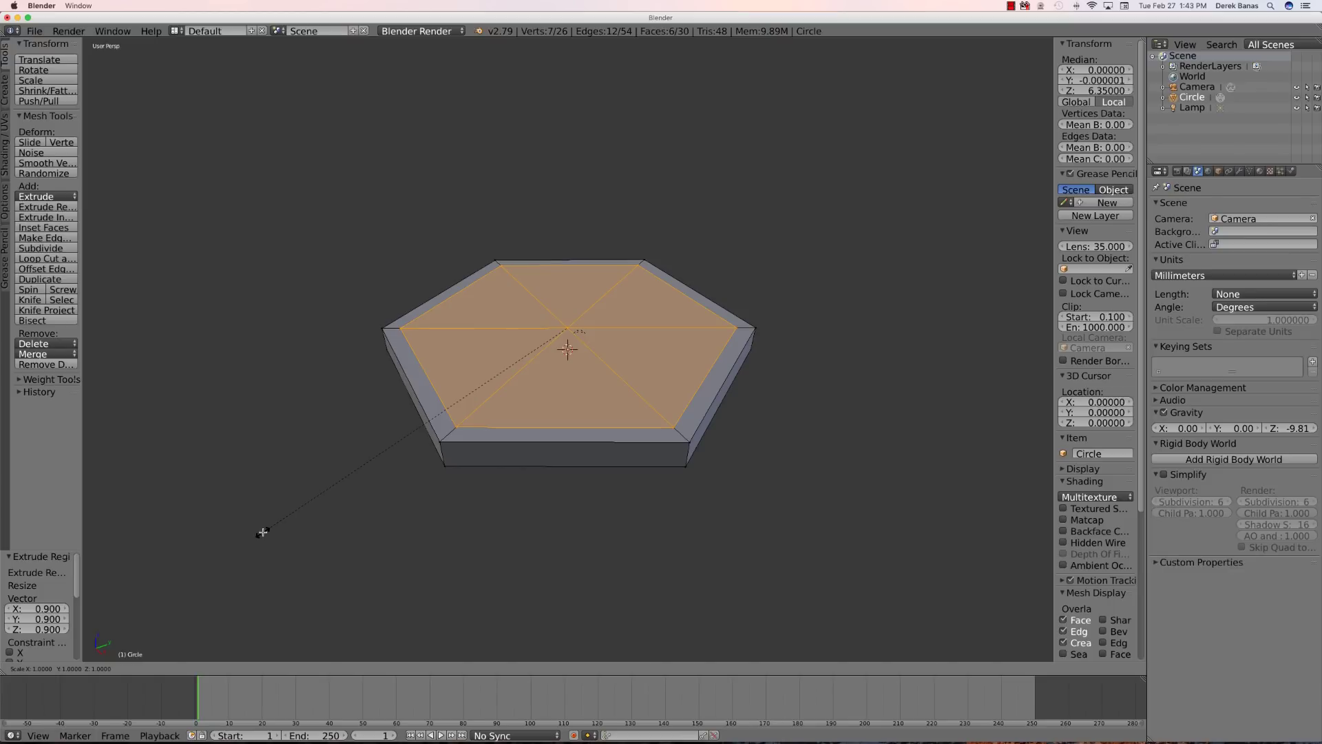
{"action": "right_click", "coordinate": [263, 532]}
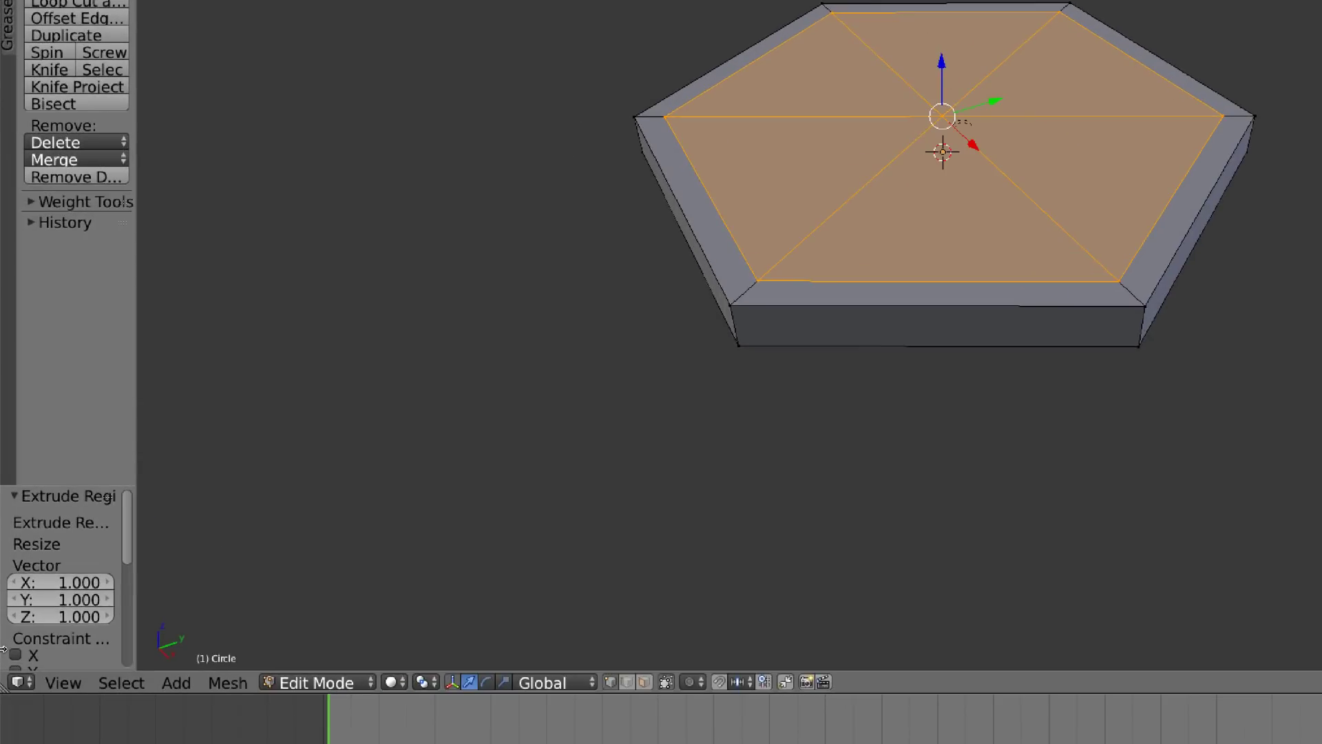
{"action": "left_click", "coordinate": [37, 629]}
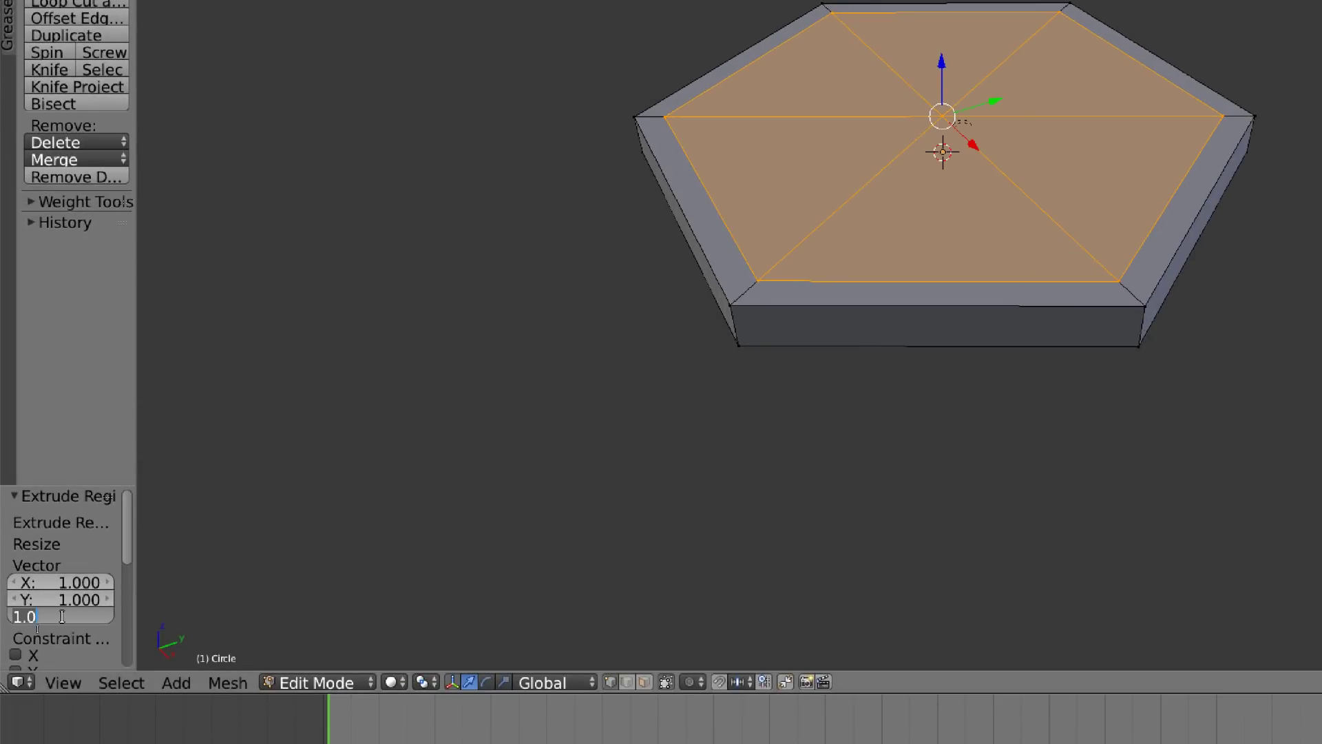
{"action": "type", "text": "3"}
{"action": "key", "text": "Return"}
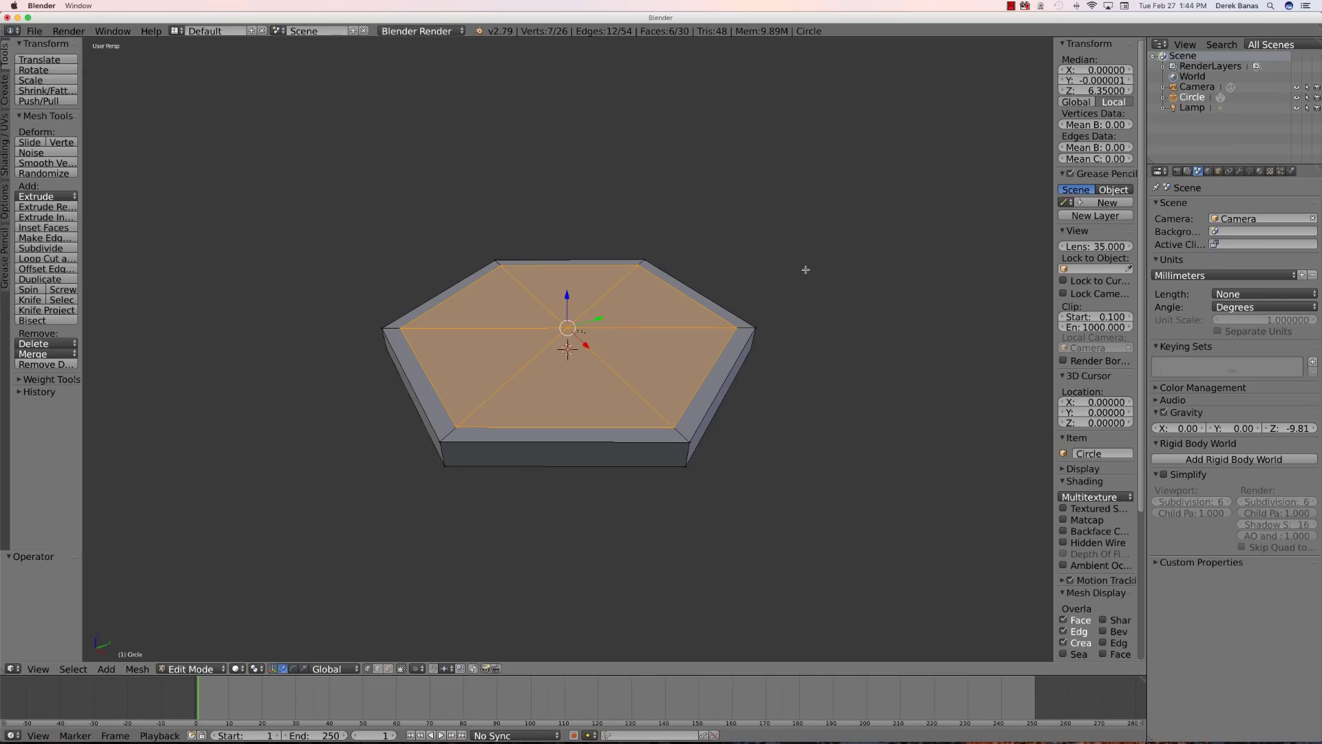
Raise the extruded inner top face to a median Z of 9.5 and deselect the whole mesh.
{"action": "left_click", "coordinate": [1130, 91]}
{"action": "left_click", "coordinate": [1129, 92]}
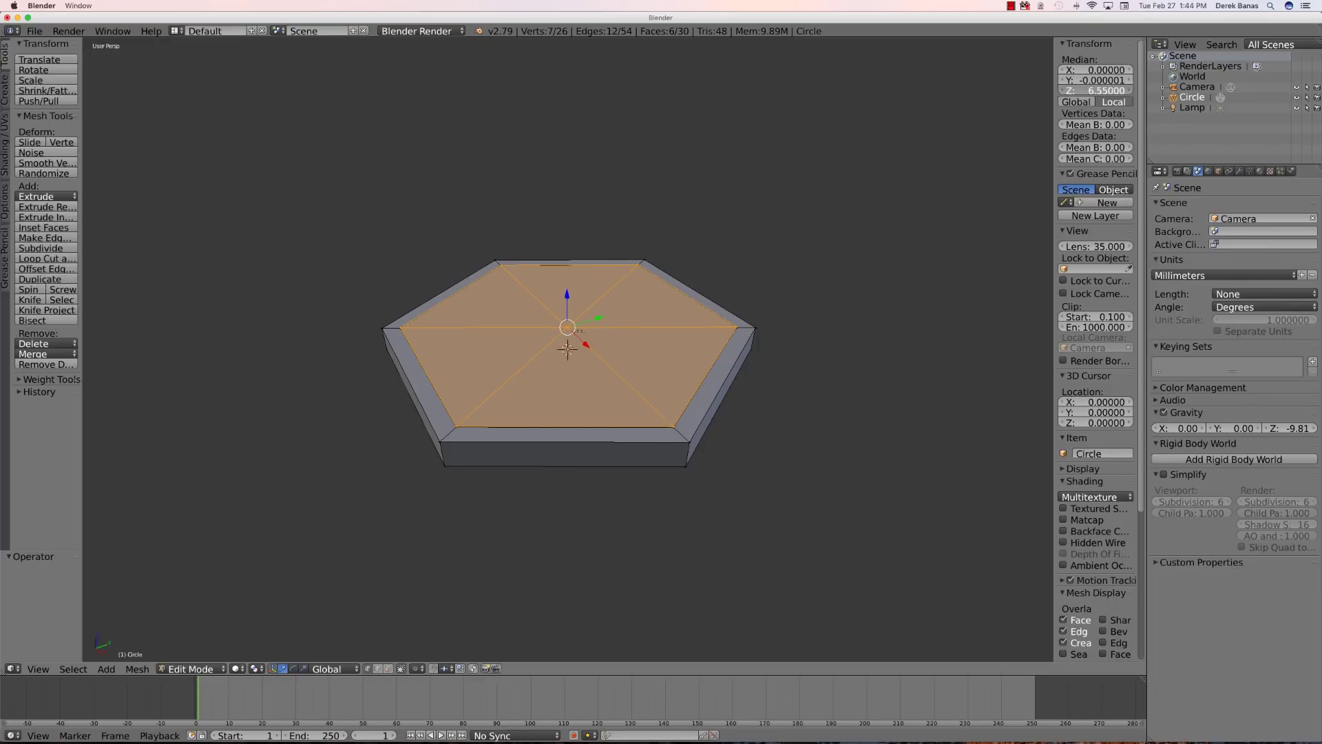
{"action": "left_click", "coordinate": [1127, 91]}
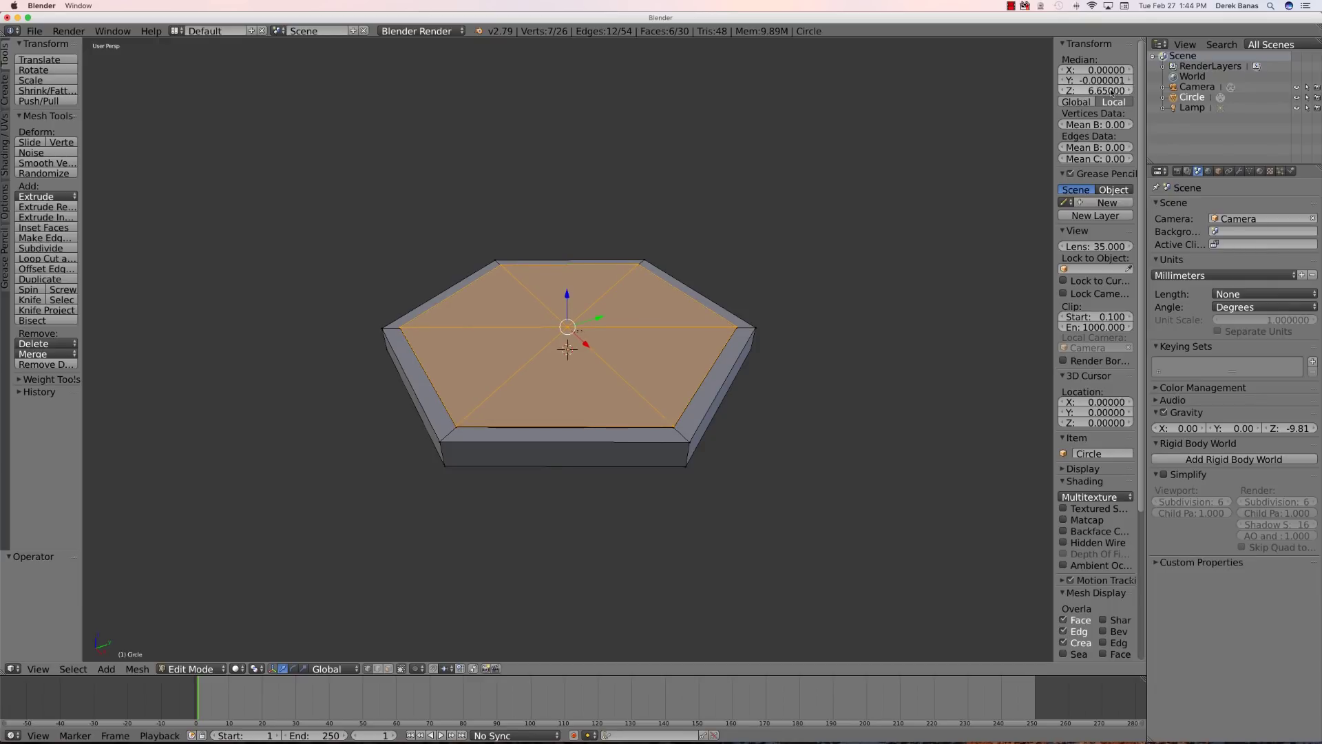
{"action": "left_click", "coordinate": [1098, 91]}
{"action": "type", "text": "9"}
{"action": "key", "text": "Return"}
{"action": "left_click", "coordinate": [1097, 91]}
{"action": "type", "text": "9.5"}
{"action": "key", "text": "Return"}
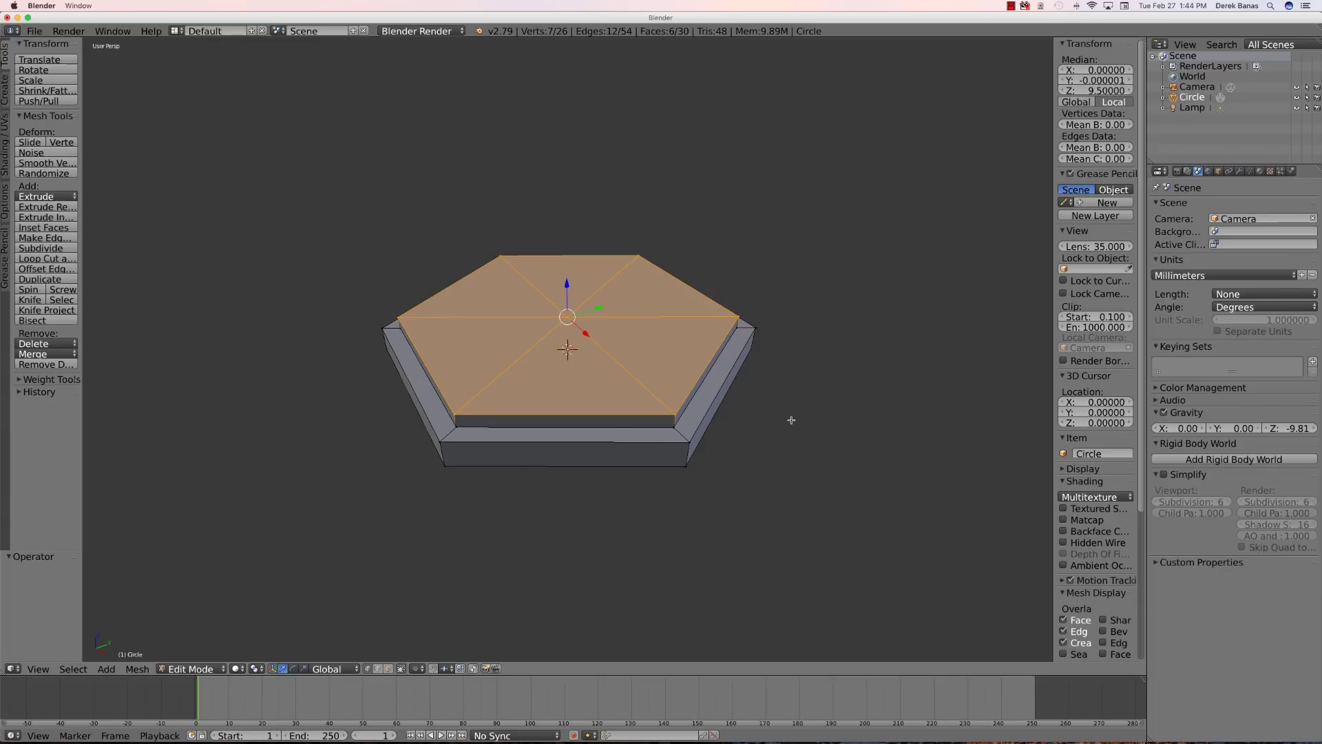
{"action": "key", "text": "a"}
{"action": "scroll", "coordinate": [797, 406], "scroll_direction": "up", "scroll_amount": 4}
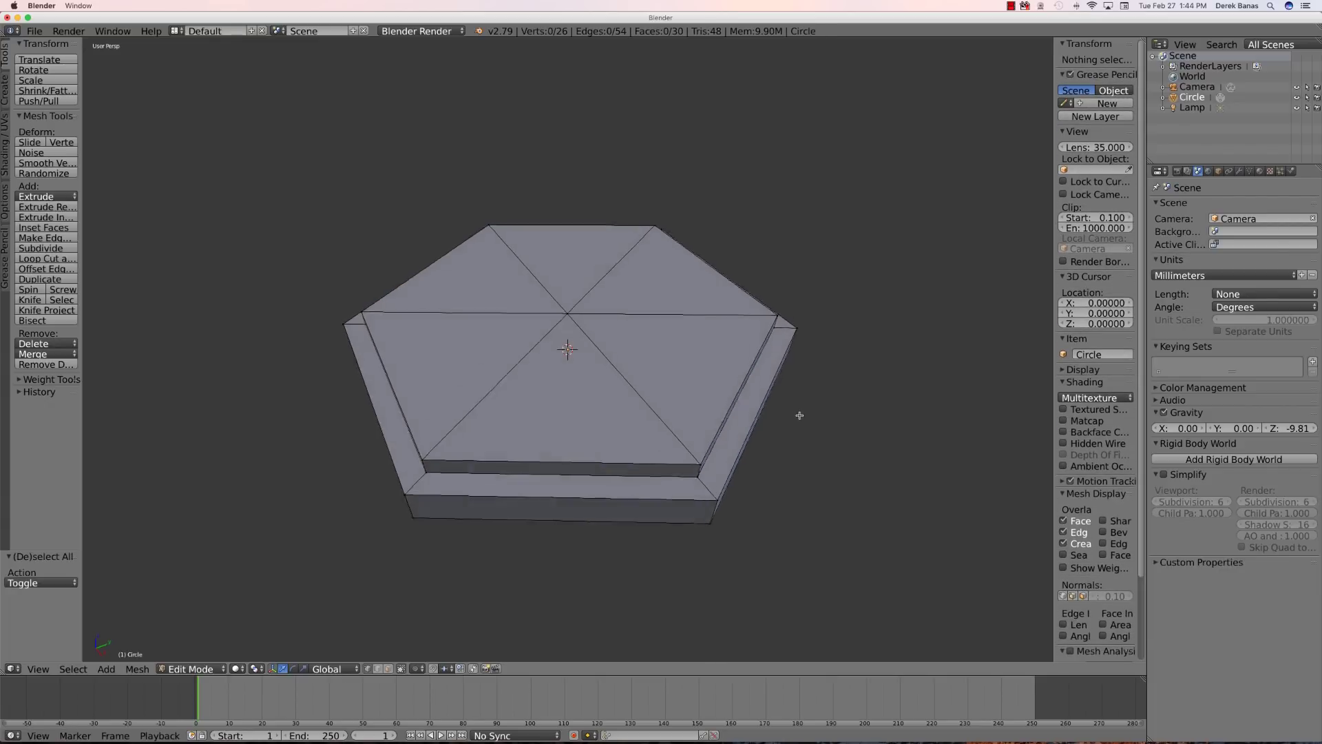
{"action": "middle_click_drag", "start_coordinate": [843, 425], "coordinate": [874, 448]}
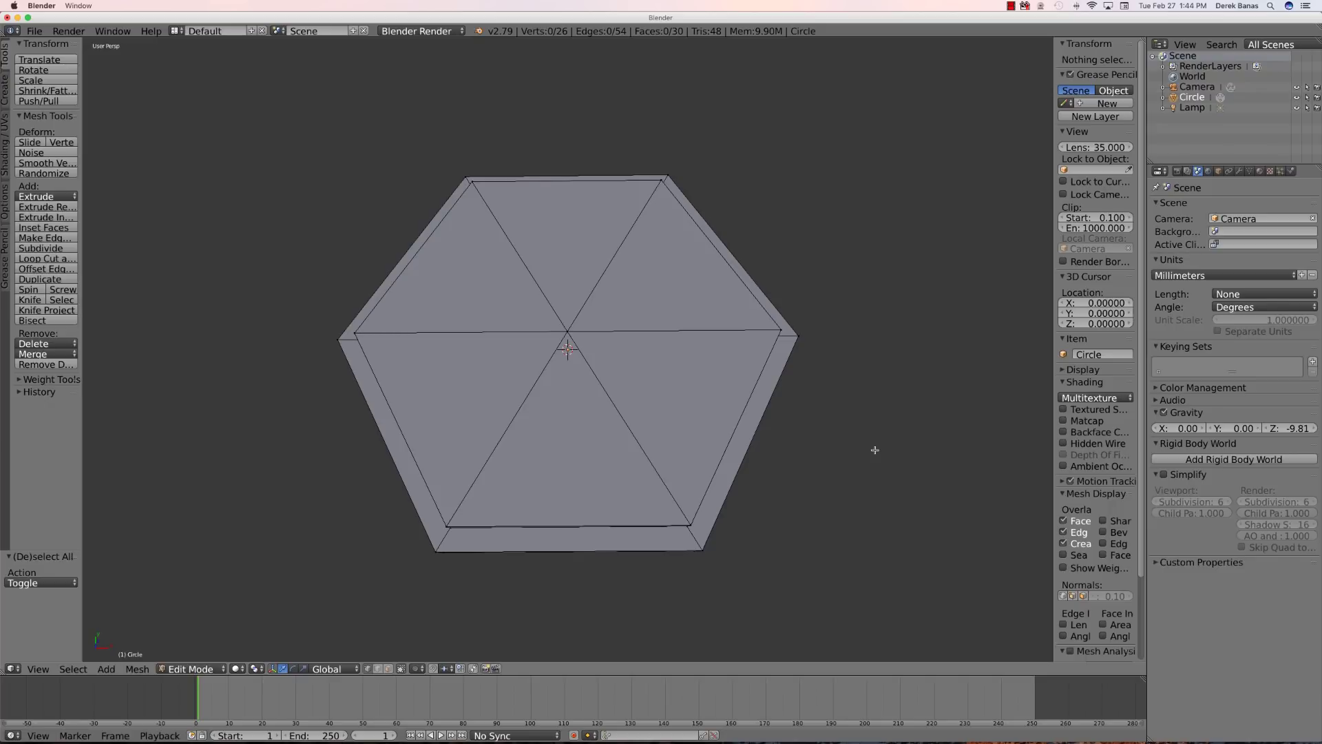
{"action": "scroll", "coordinate": [875, 450], "scroll_direction": "down", "scroll_amount": 4}
{"action": "scroll", "coordinate": [878, 445], "scroll_direction": "up", "scroll_amount": 3}
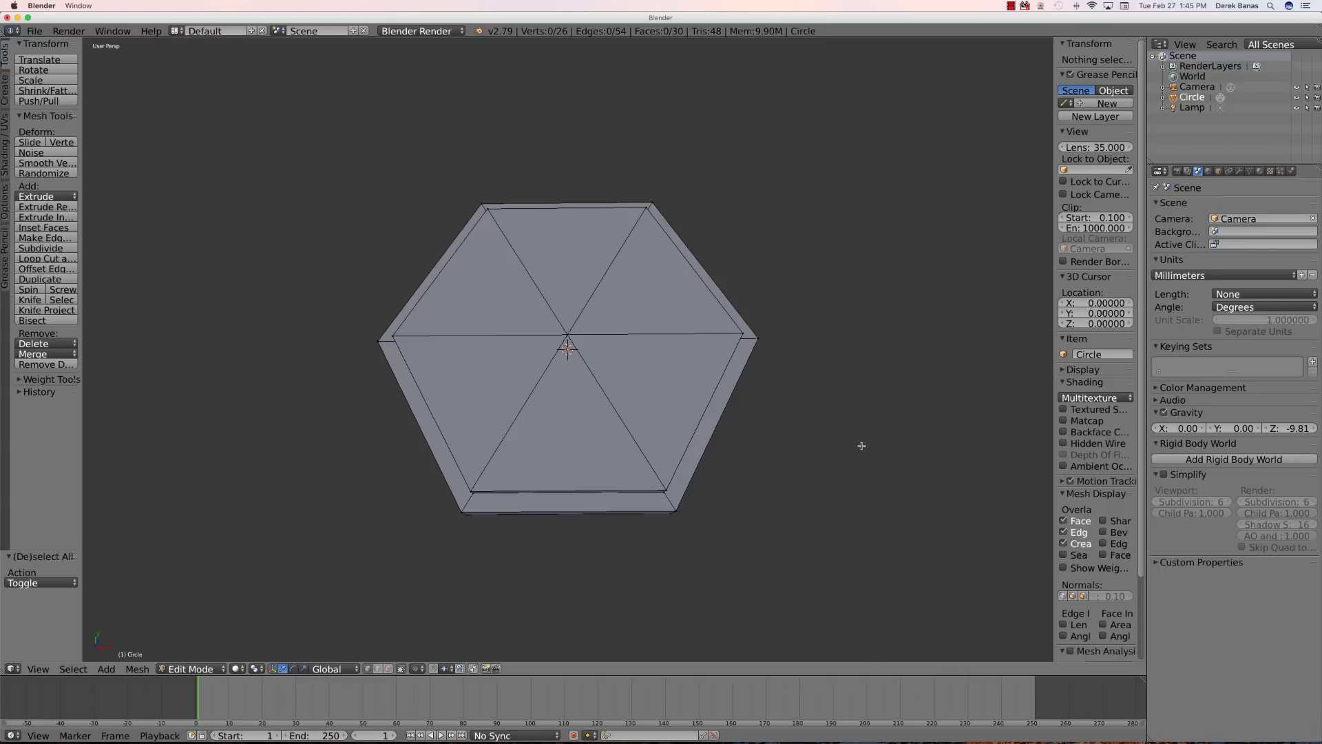
Import the file Trees.svg from the Blender Tutorial 11 folder as a Scalable Vector Graphic.
{"action": "left_click", "coordinate": [33, 31]}
{"action": "mouse_move", "coordinate": [80, 228]}
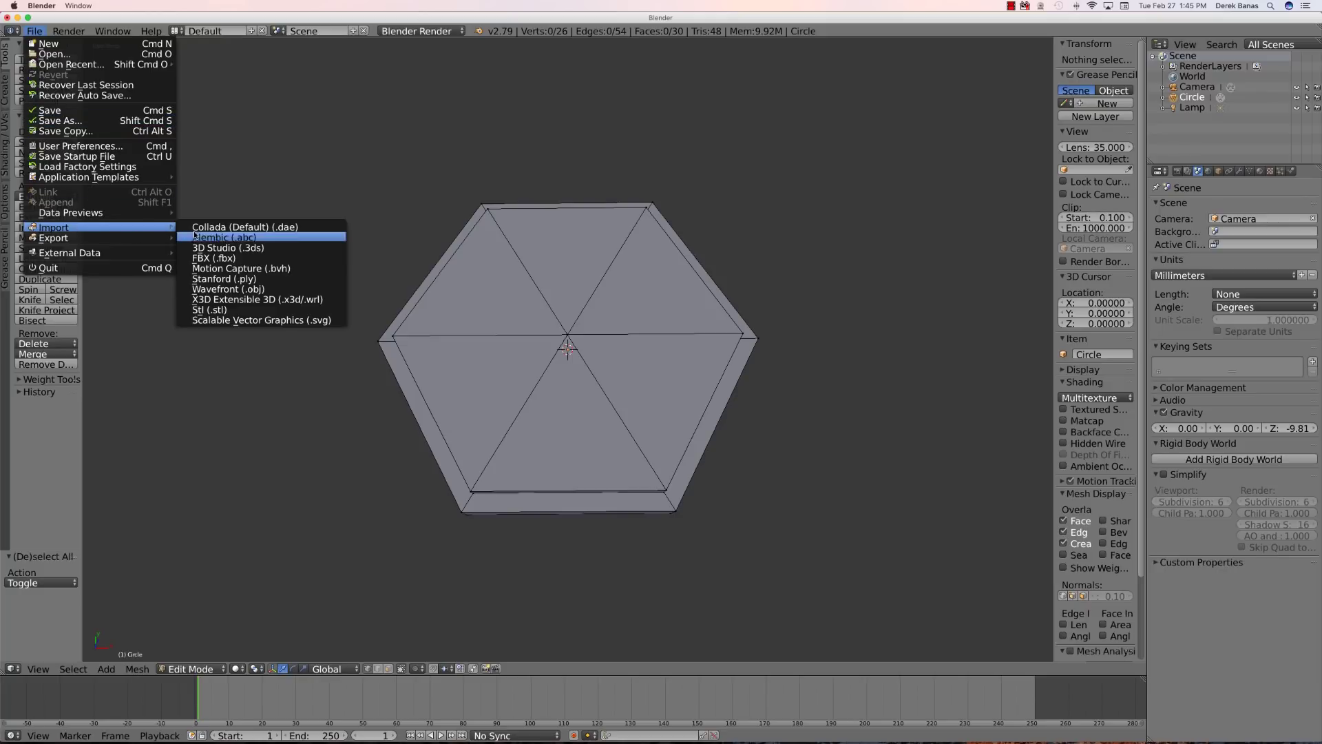
{"action": "left_click", "coordinate": [254, 320]}
{"action": "left_click", "coordinate": [58, 283]}
{"action": "left_click", "coordinate": [208, 181]}
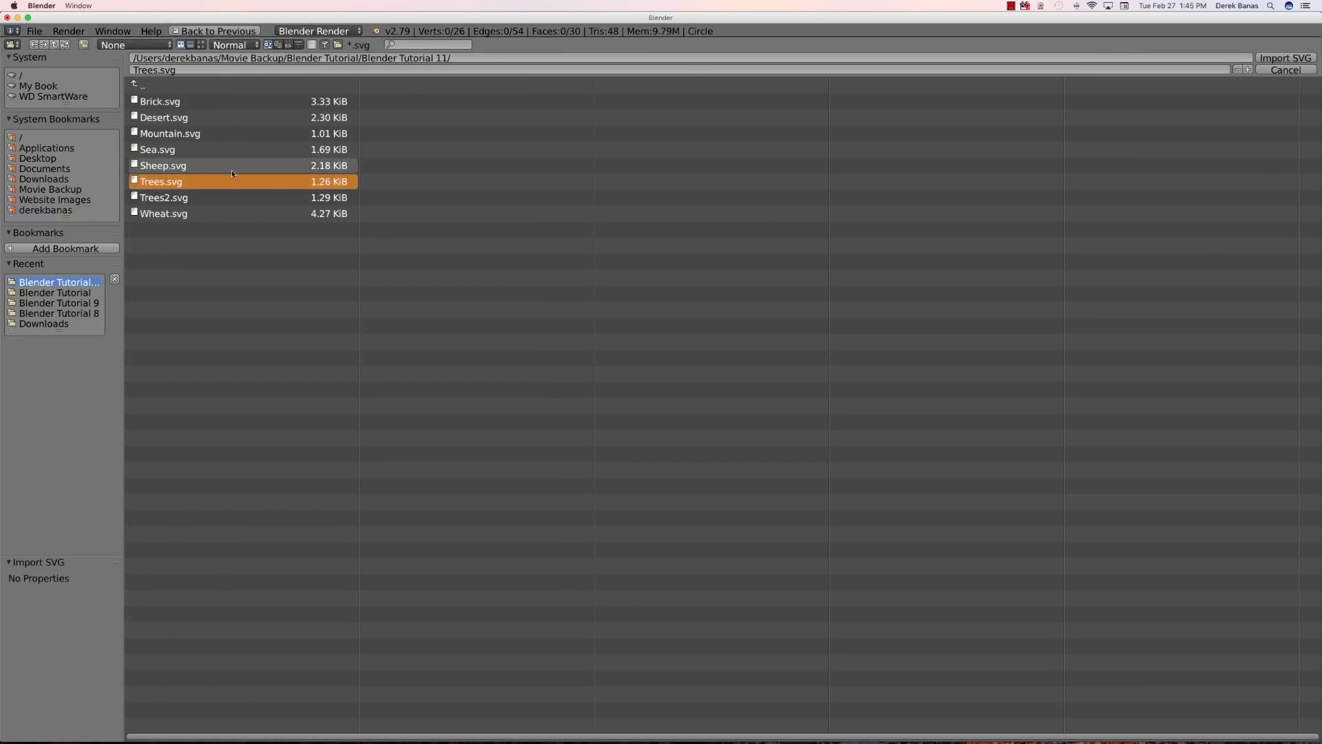
{"action": "left_click", "coordinate": [1287, 58]}
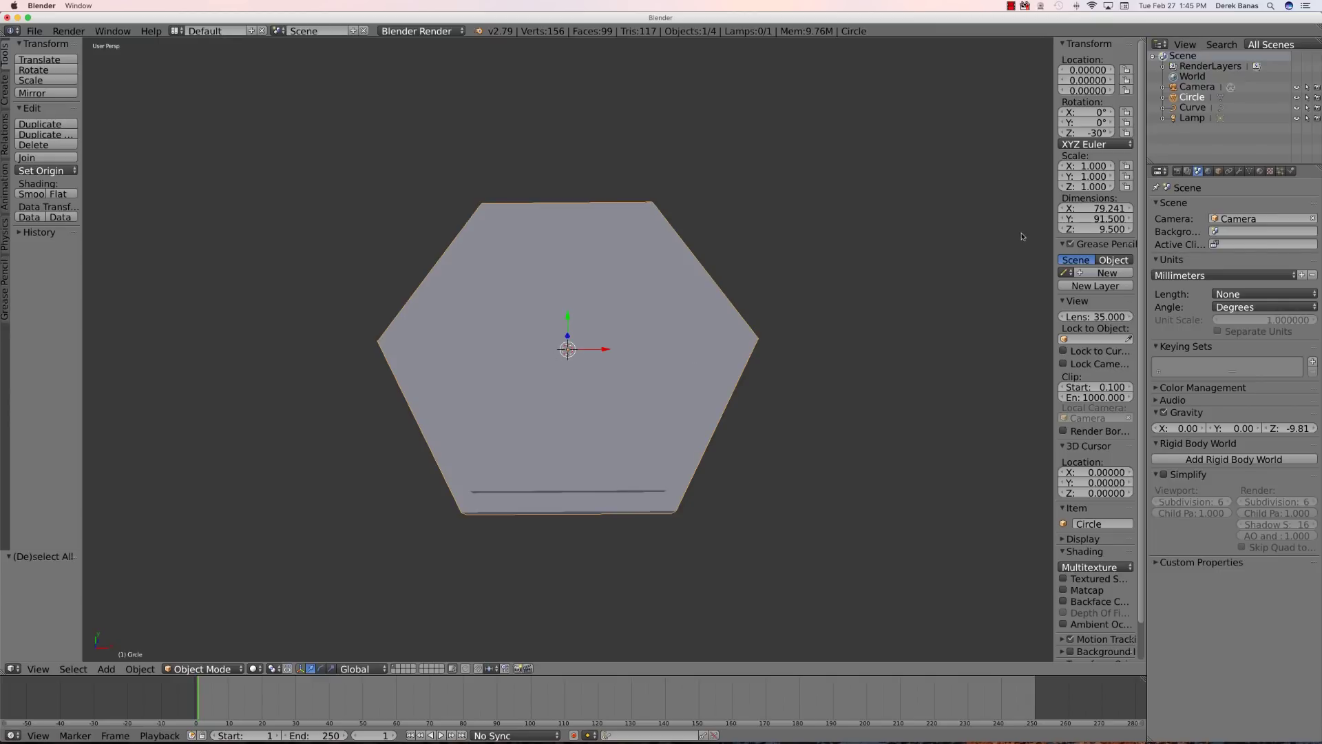
{"action": "left_click", "coordinate": [1095, 166]}
{"action": "type", "text": "400"}
{"action": "key", "text": "Return"}
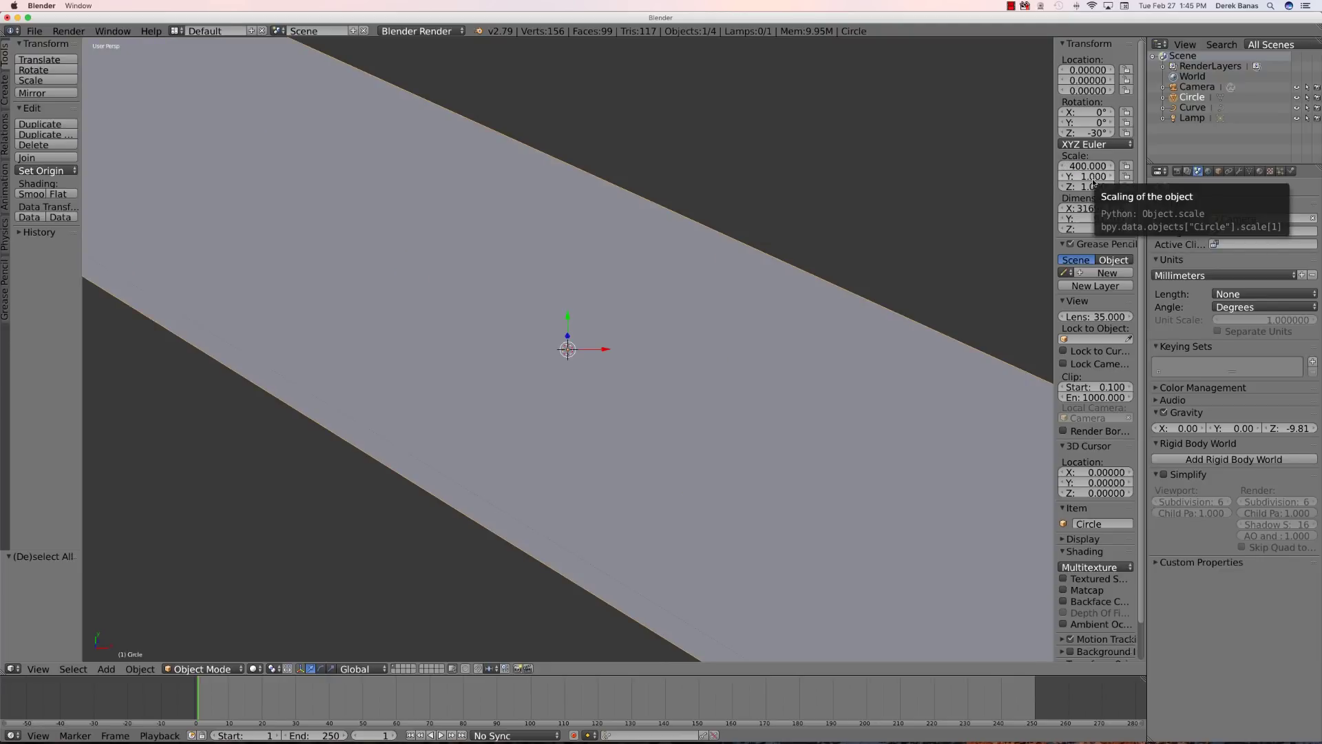
{"action": "key", "text": "ctrl+z"}
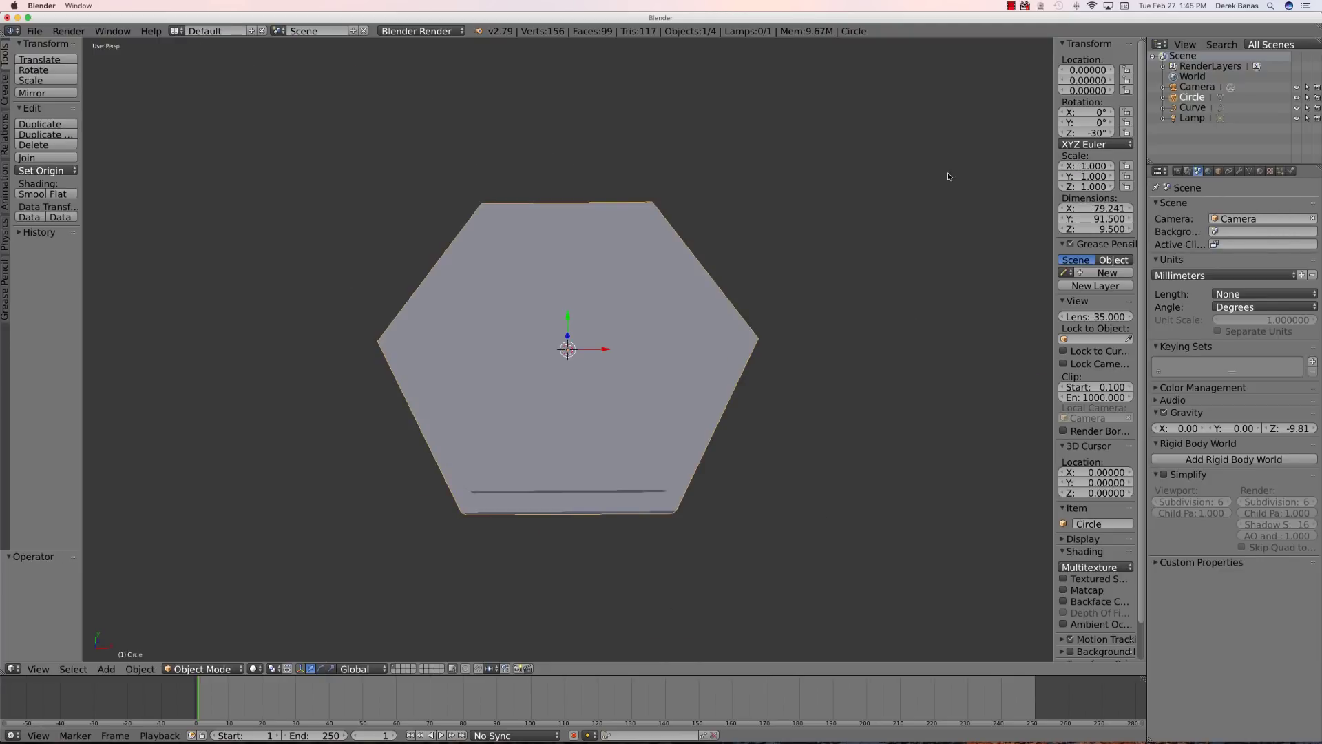
Scale the imported tree curve to 400 in both X and Y.
{"action": "left_click", "coordinate": [1194, 108]}
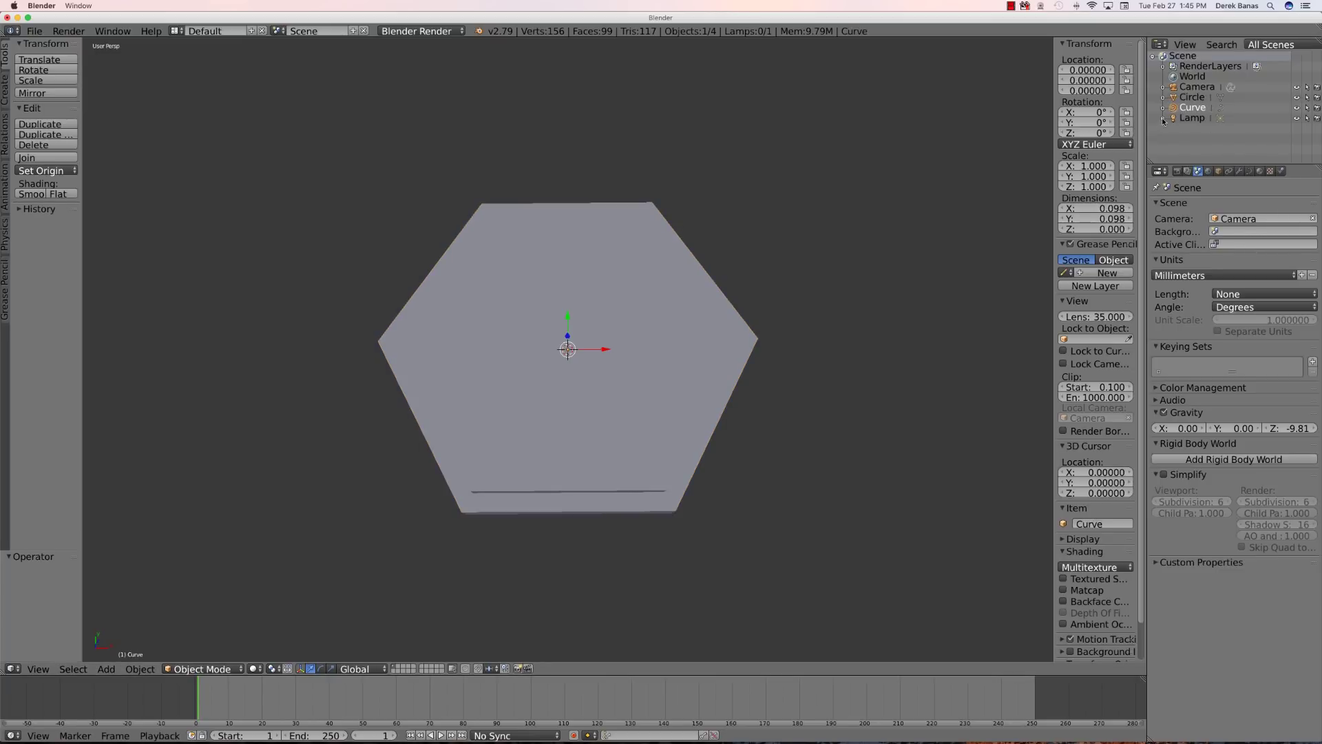
{"action": "left_click", "coordinate": [1091, 166]}
{"action": "type", "text": "400"}
{"action": "key", "text": "Return"}
{"action": "left_click", "coordinate": [1102, 176]}
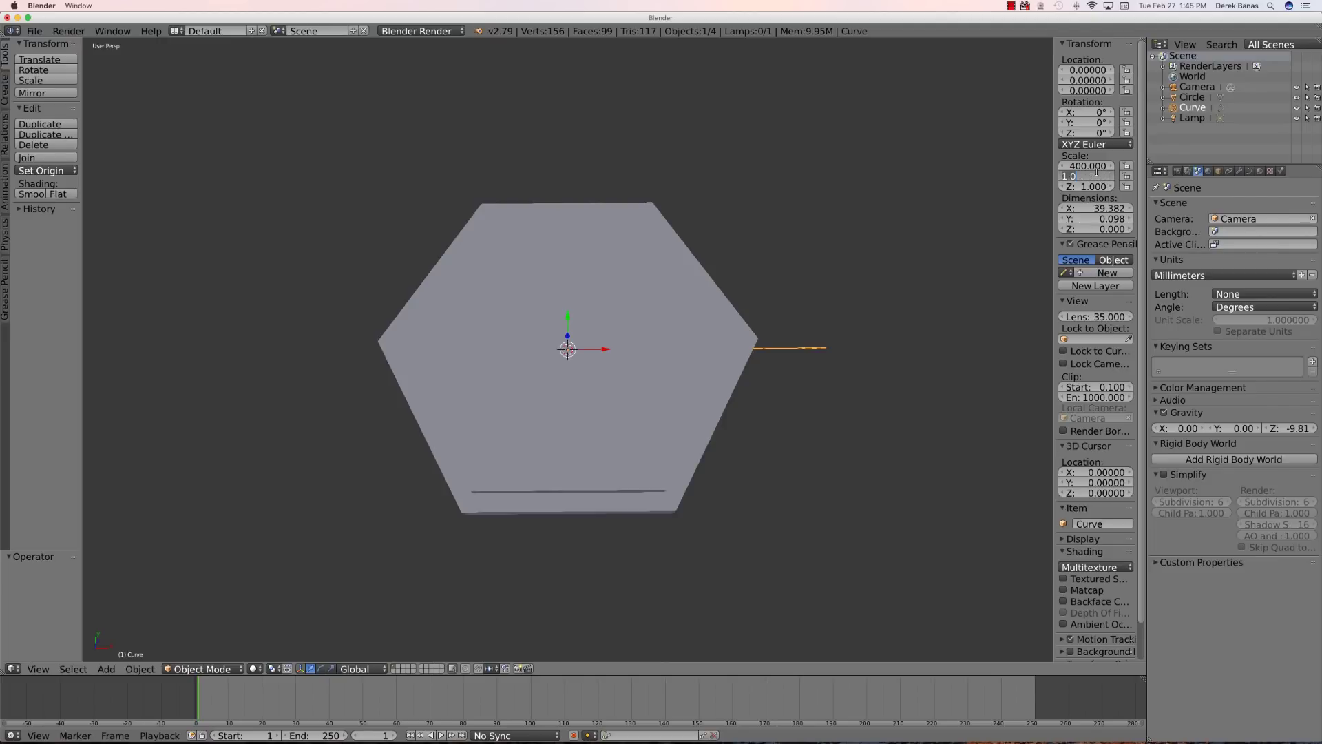
{"action": "type", "text": "400"}
{"action": "key", "text": "Return"}
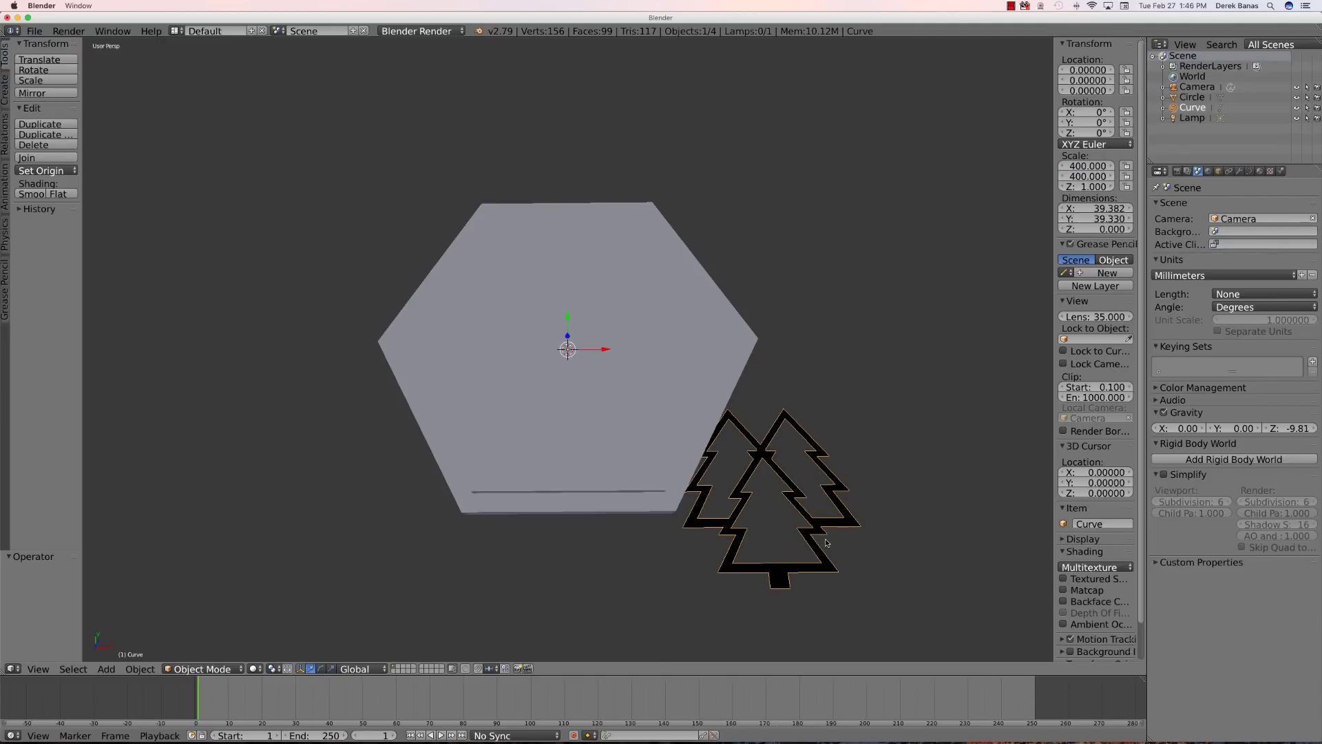
Move the tree curve above the tile and center it, at about X -45.2, Y 37.9, Z 26.5.
{"action": "left_click_drag", "start_coordinate": [569, 318], "coordinate": [447, 167]}
{"action": "key", "text": "KP_7"}
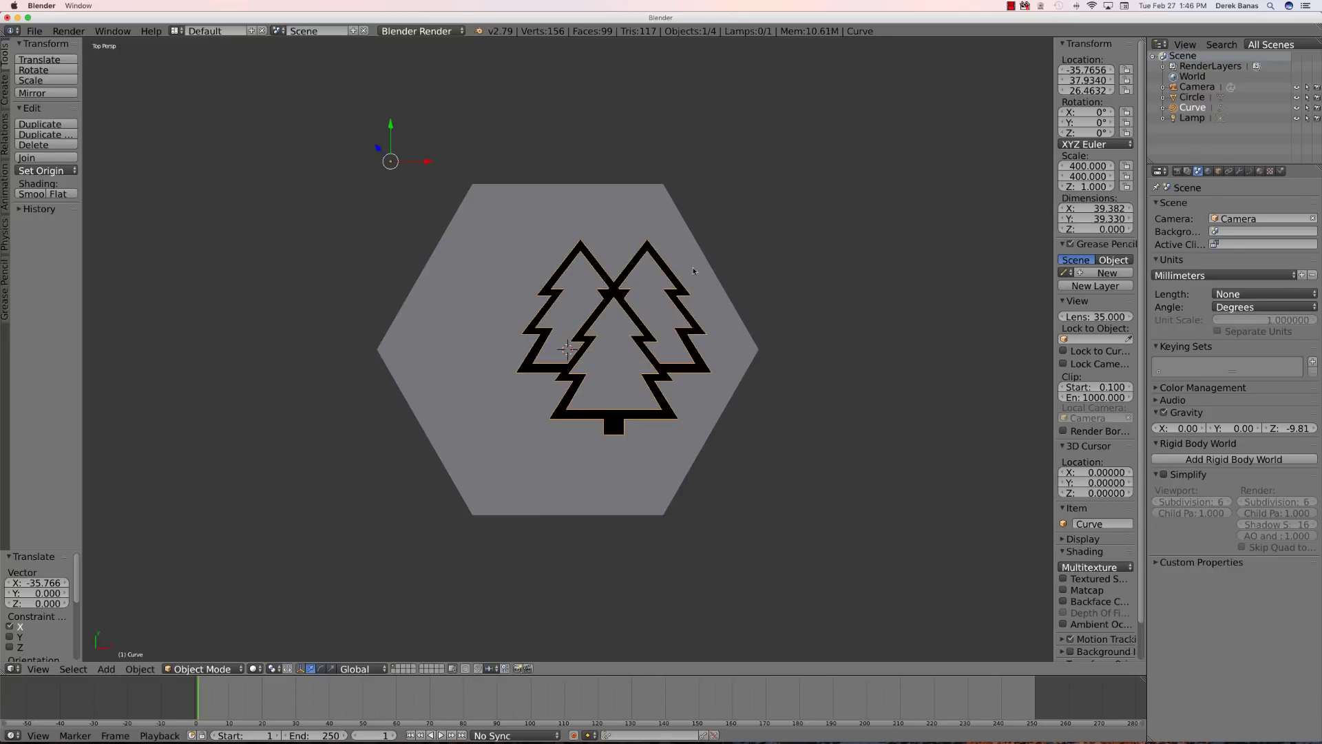
{"action": "left_click_drag", "start_coordinate": [433, 163], "coordinate": [379, 163]}
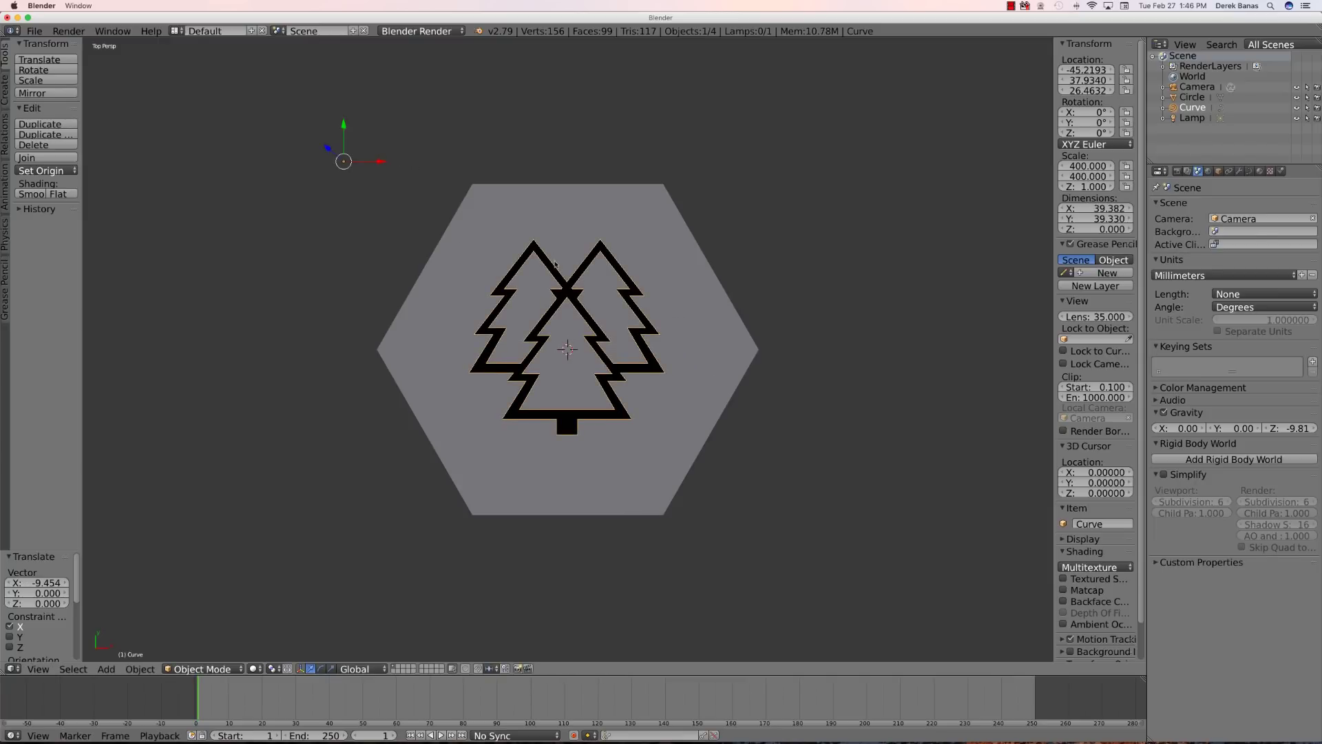
{"action": "scroll", "coordinate": [531, 561], "scroll_direction": "up", "scroll_amount": 2}
{"action": "middle_click_drag", "start_coordinate": [540, 569], "coordinate": [562, 543]}
{"action": "key", "text": "KP_7"}
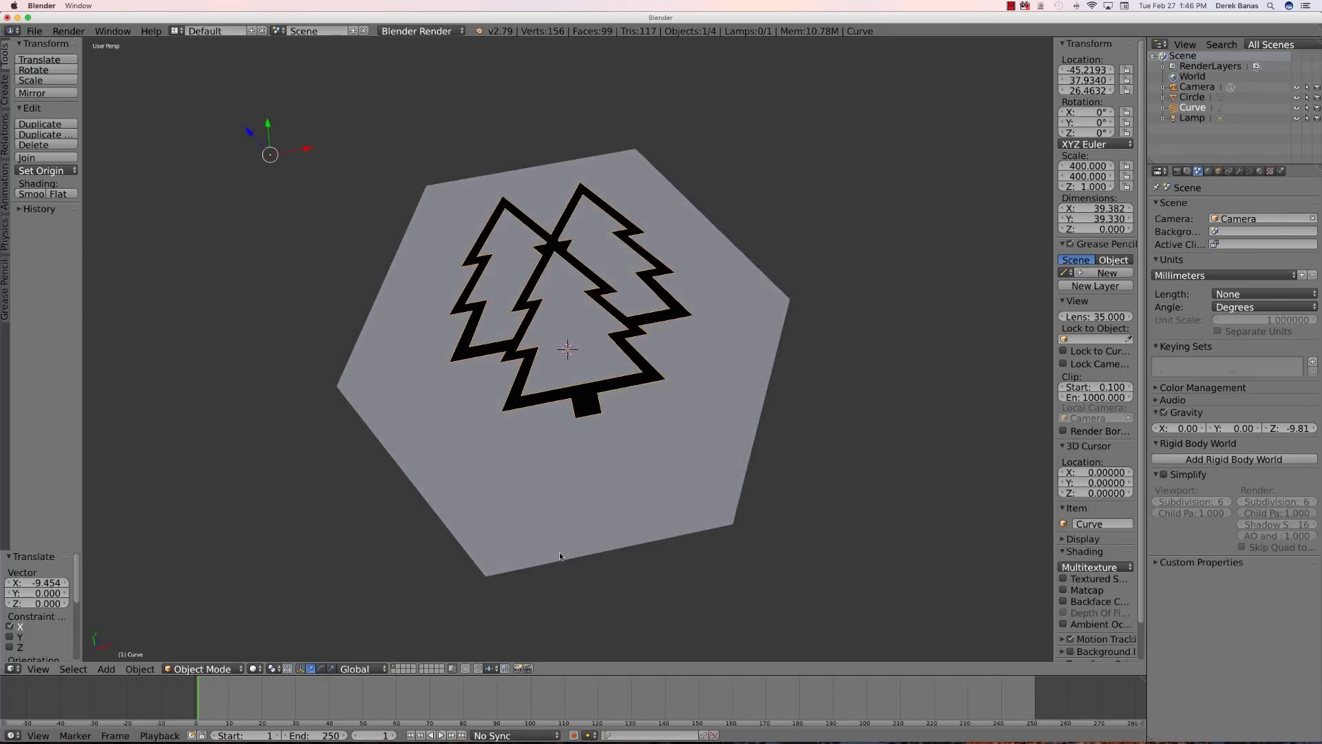
{"action": "scroll", "coordinate": [560, 551], "scroll_direction": "up", "scroll_amount": 1}
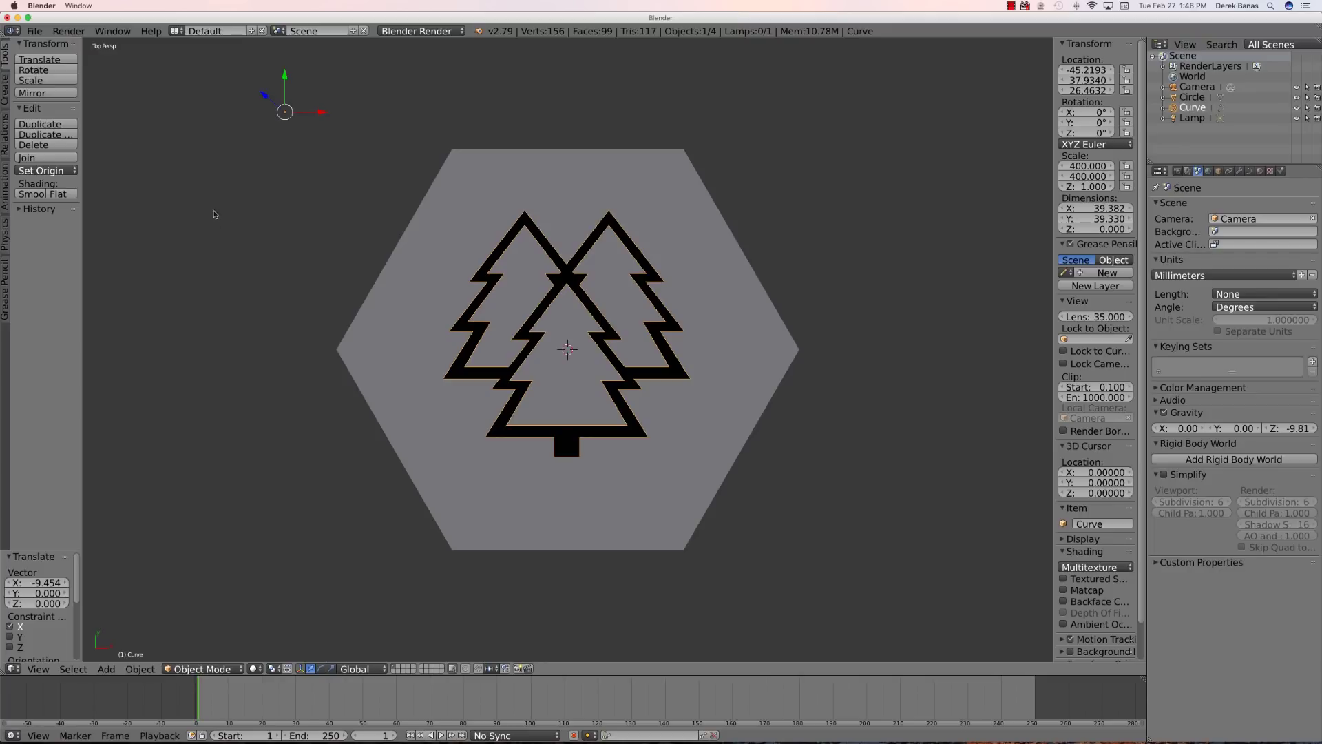
Knife-project the tree curve onto the tile's top face in Edit Mode from the orthographic top view.
{"action": "key", "text": "KP_5"}
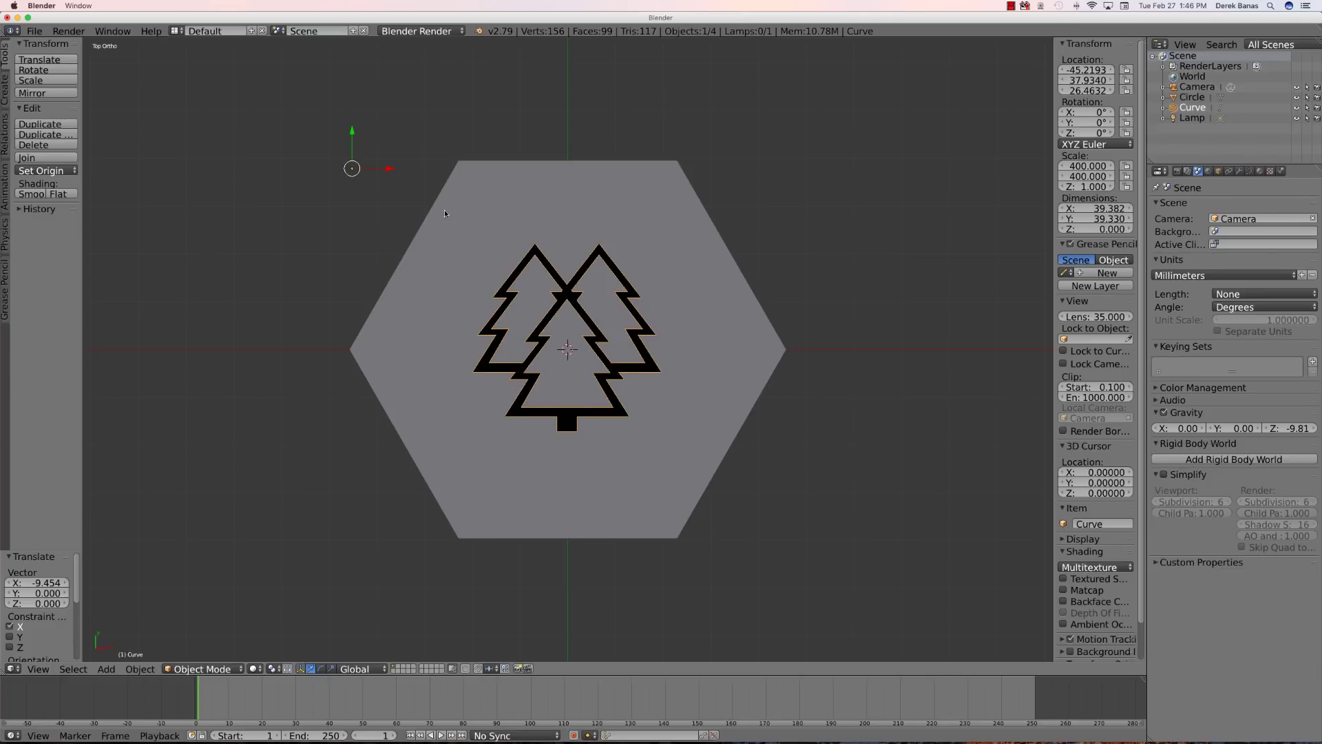
{"action": "middle_click_drag", "start_coordinate": [369, 449], "coordinate": [433, 394]}
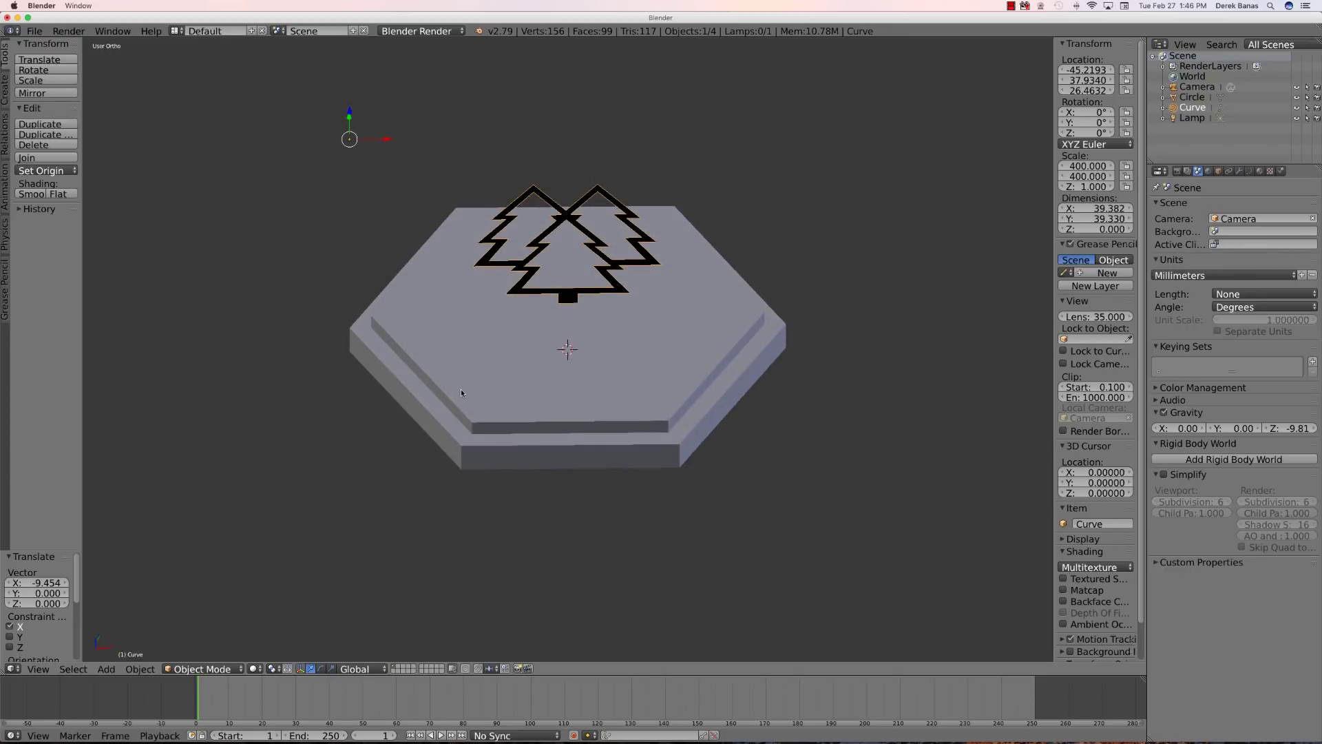
{"action": "right_click", "coordinate": [461, 392], "text": "shift"}
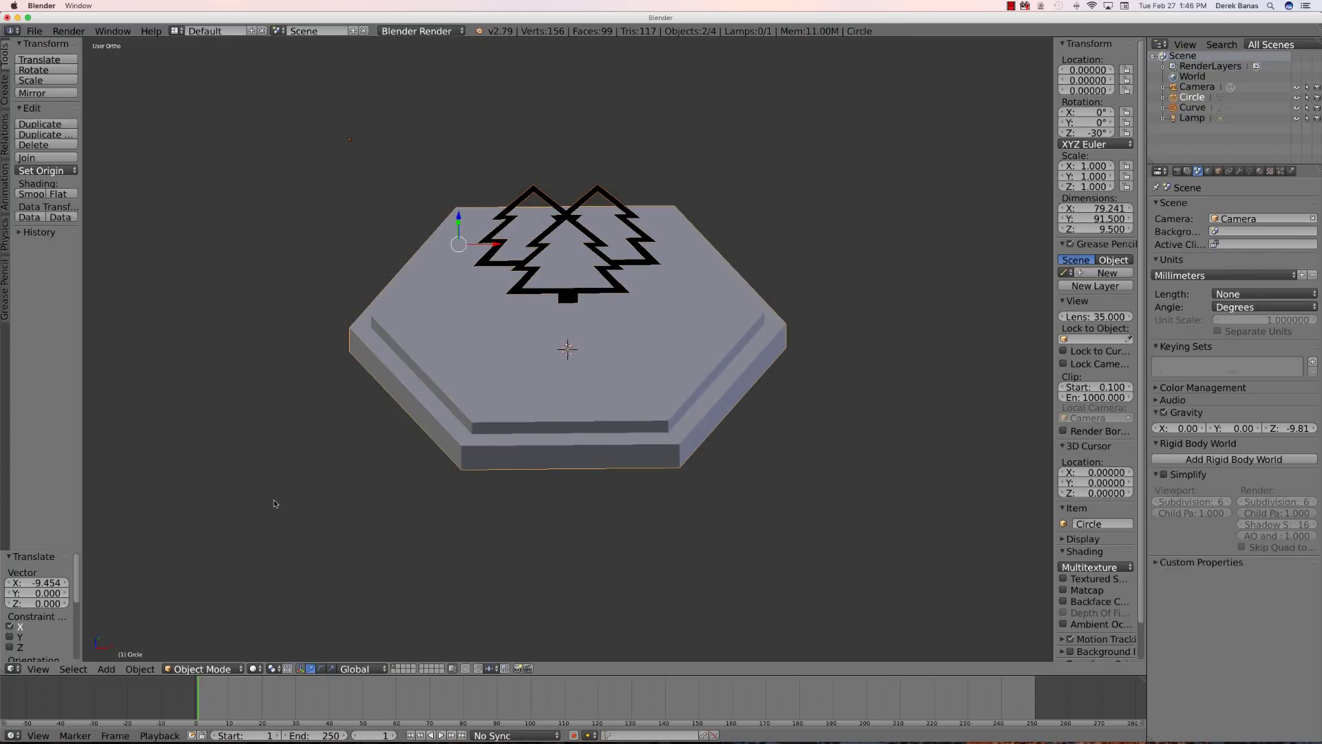
{"action": "key", "text": "Tab"}
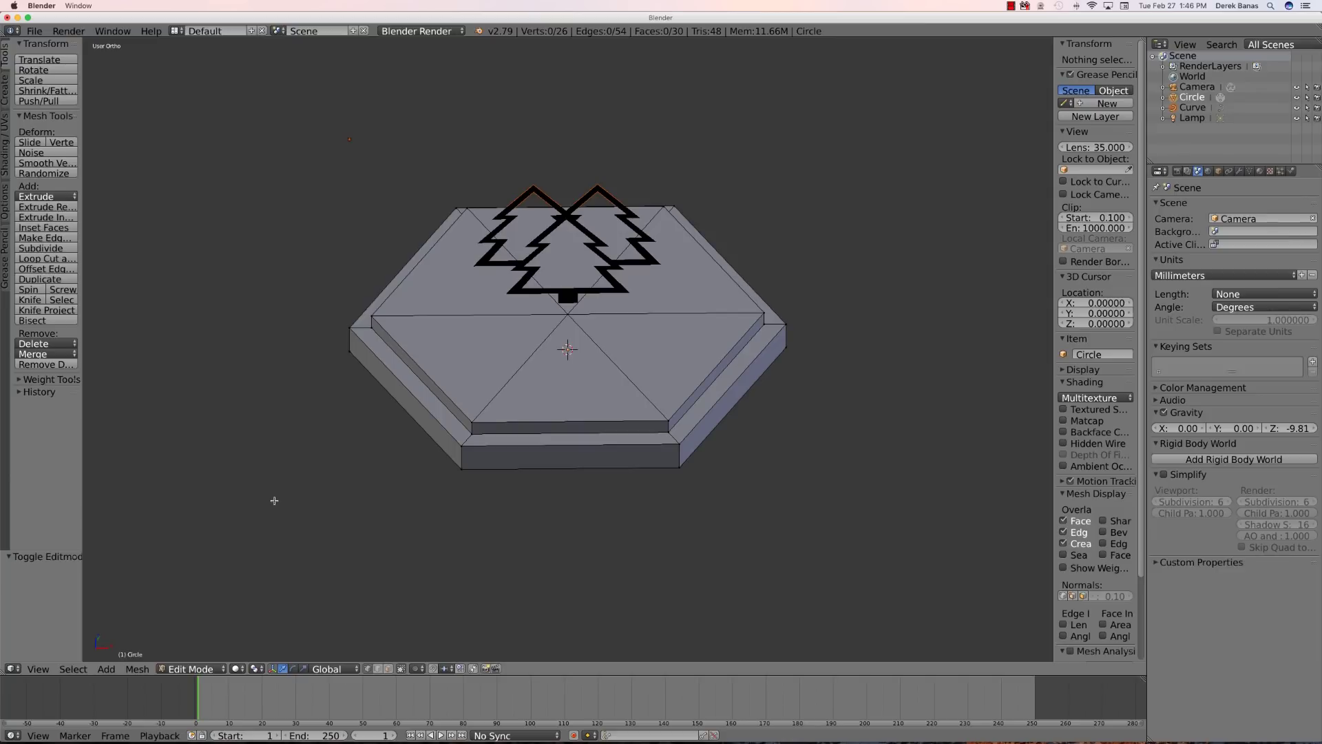
{"action": "key", "text": "KP_7"}
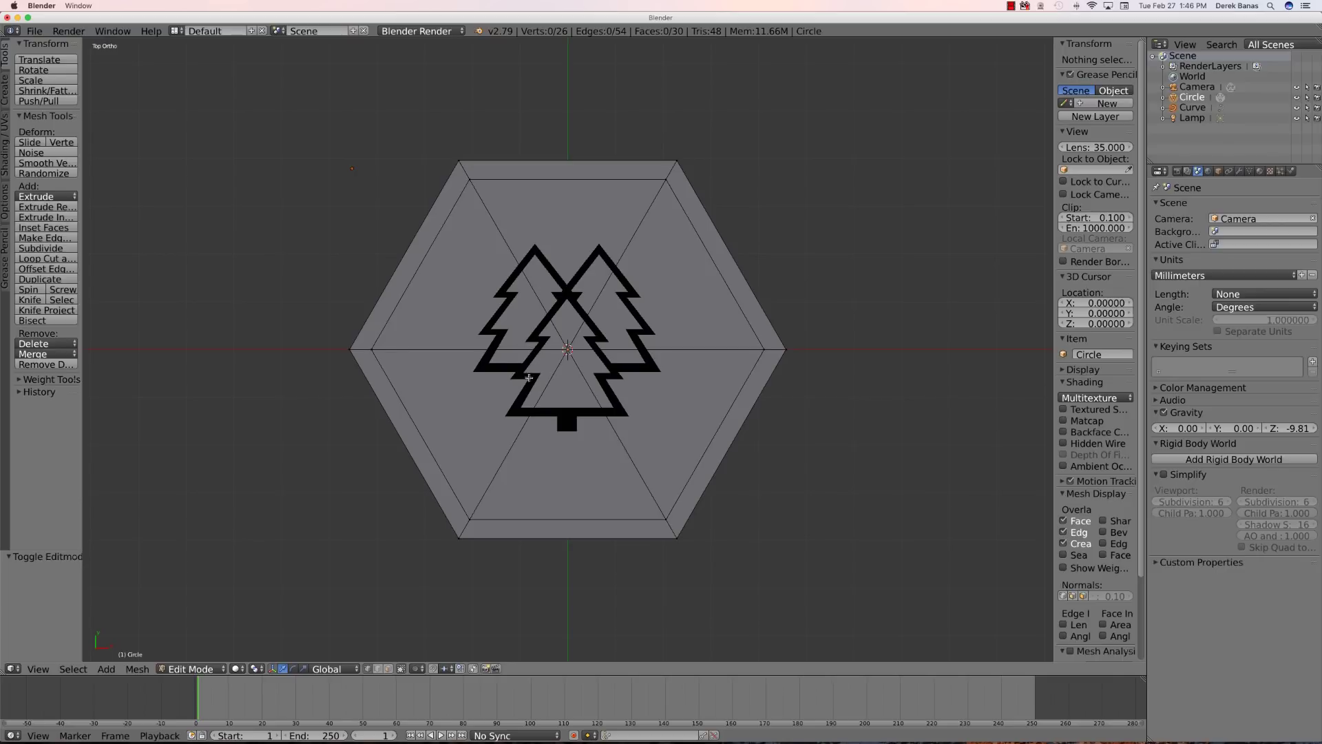
{"action": "left_click", "coordinate": [54, 311]}
{"action": "middle_click_drag", "start_coordinate": [336, 460], "coordinate": [343, 406]}
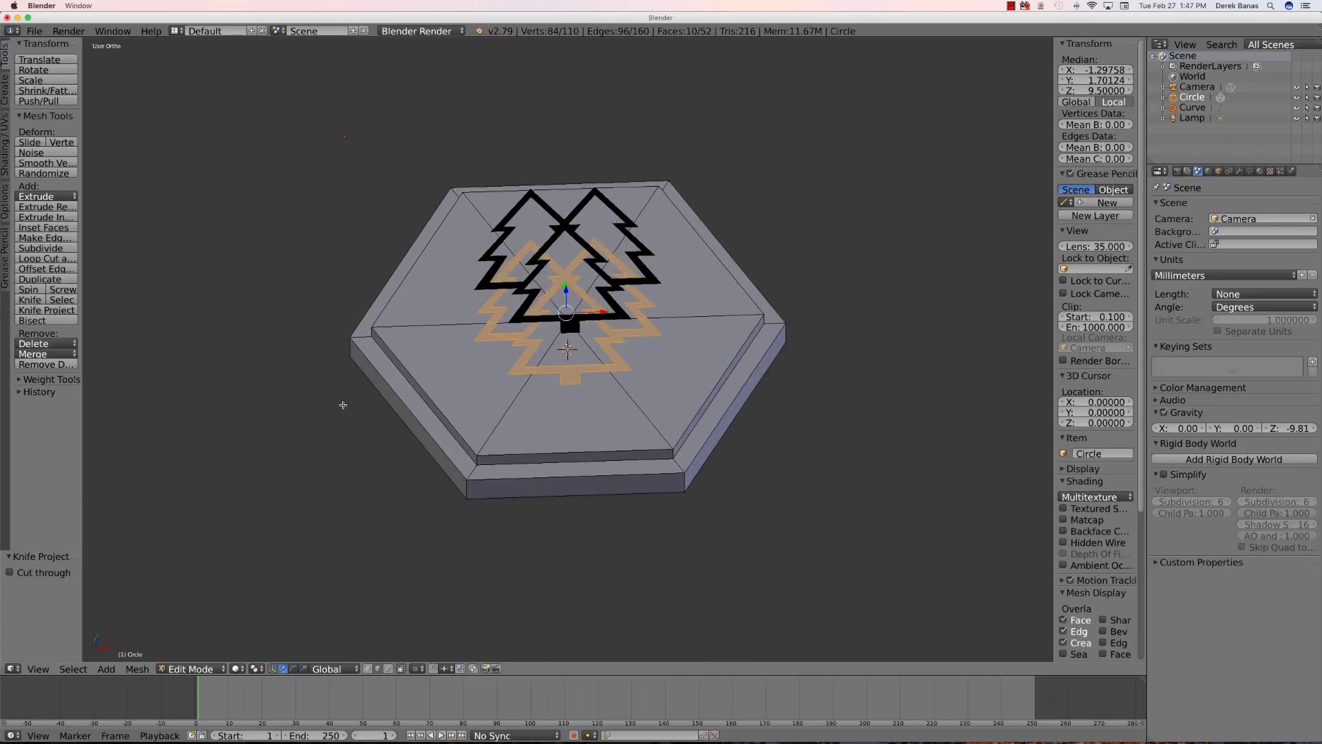
{"action": "scroll", "coordinate": [343, 407], "scroll_direction": "down", "scroll_amount": 3}
{"action": "scroll", "coordinate": [343, 403], "scroll_direction": "up", "scroll_amount": 4}
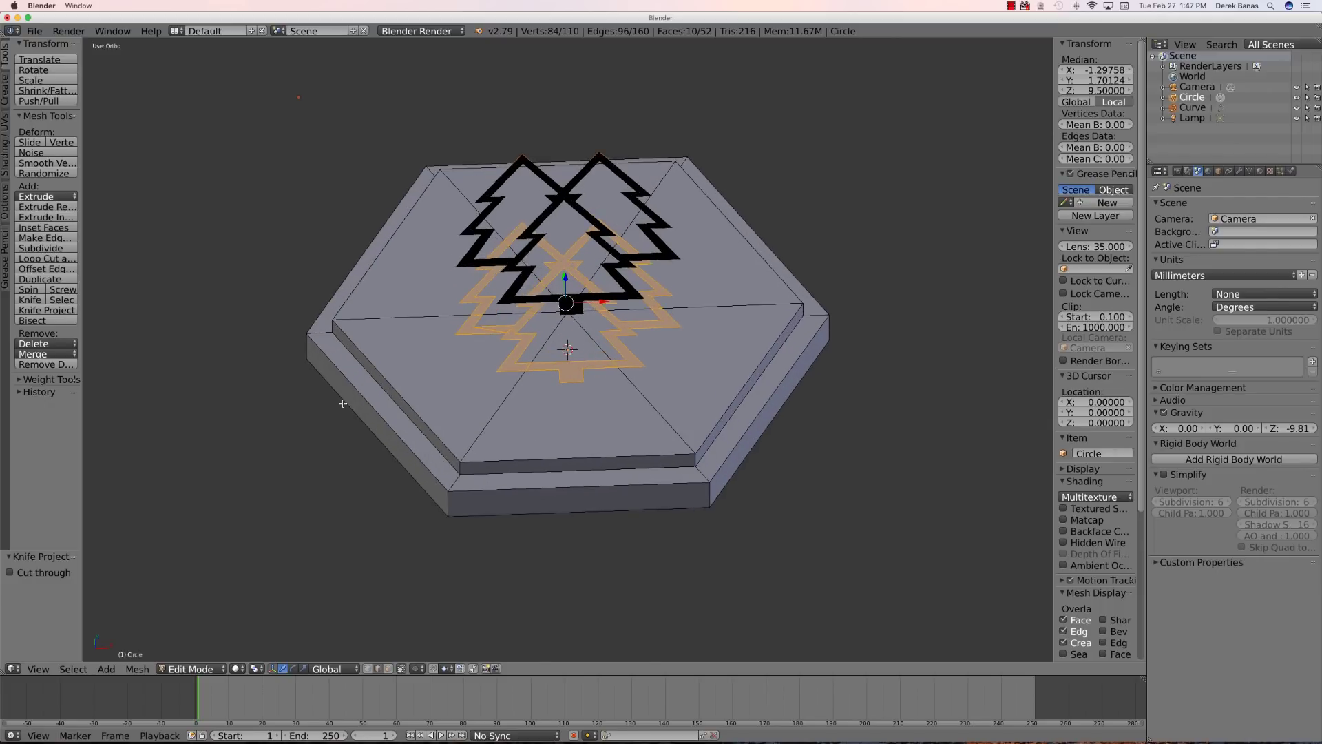
Return to Object Mode and delete the tree curve floating above the tile.
{"action": "key", "text": "Tab"}
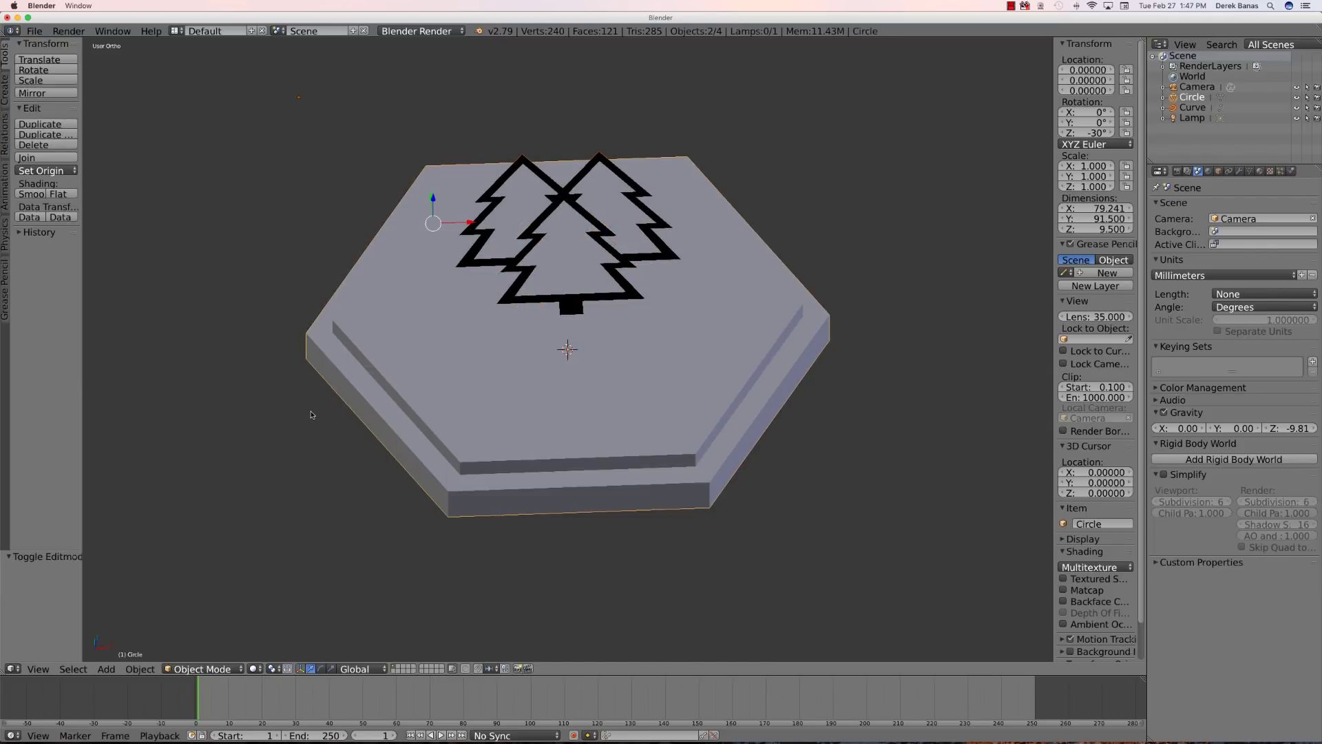
{"action": "middle_click_drag", "start_coordinate": [311, 414], "coordinate": [615, 271]}
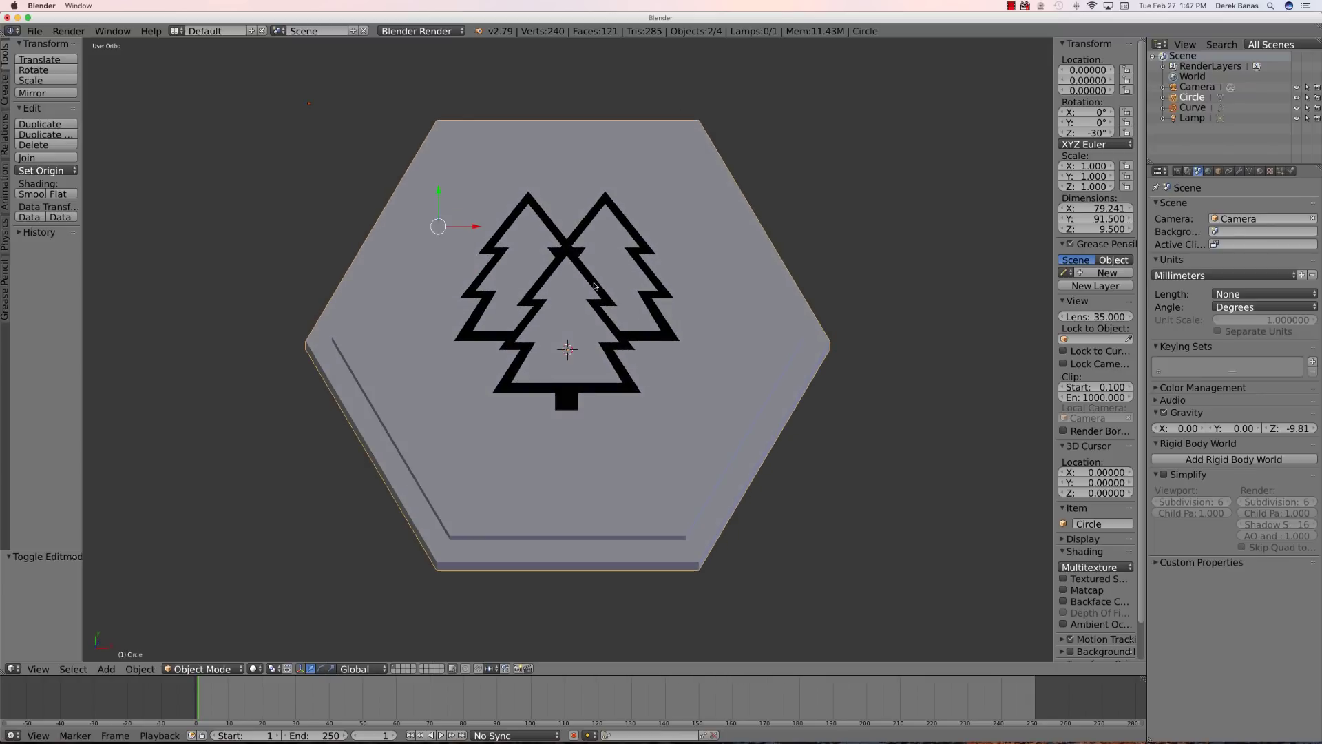
{"action": "right_click", "coordinate": [594, 285]}
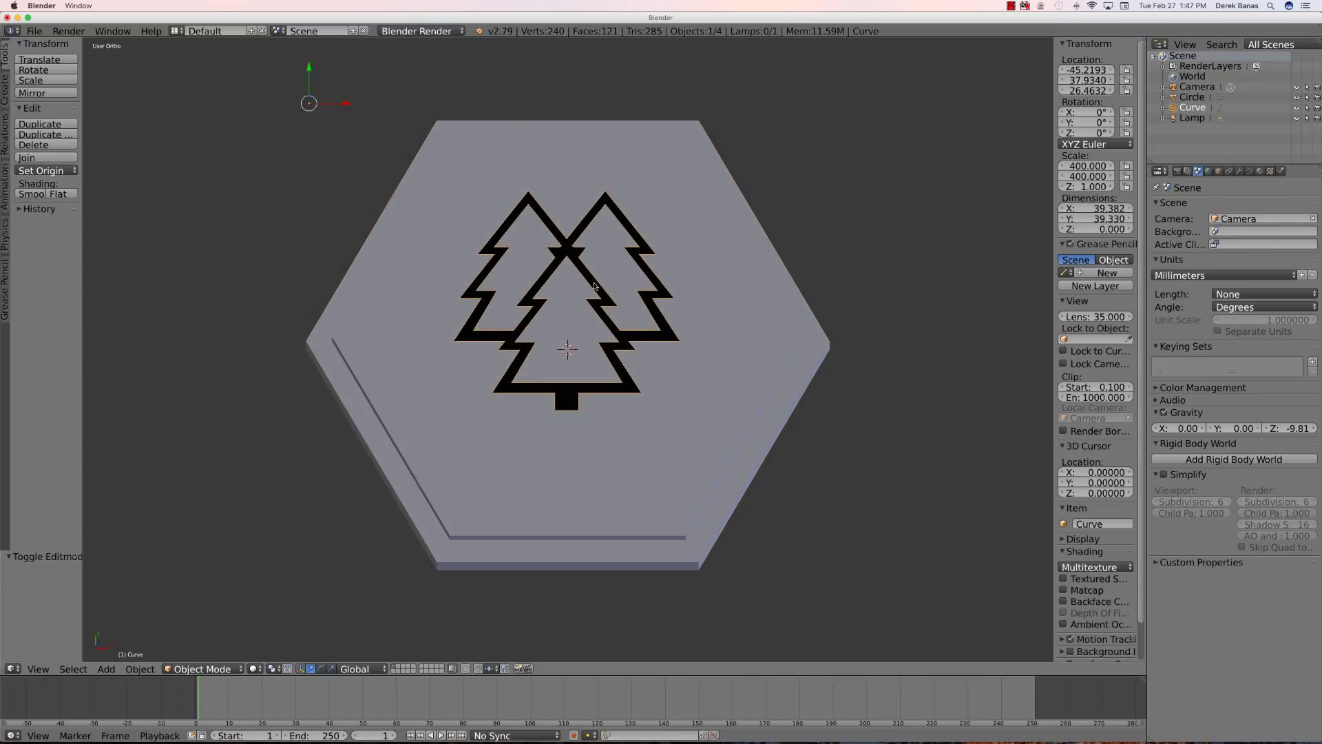
{"action": "key", "text": "Delete"}
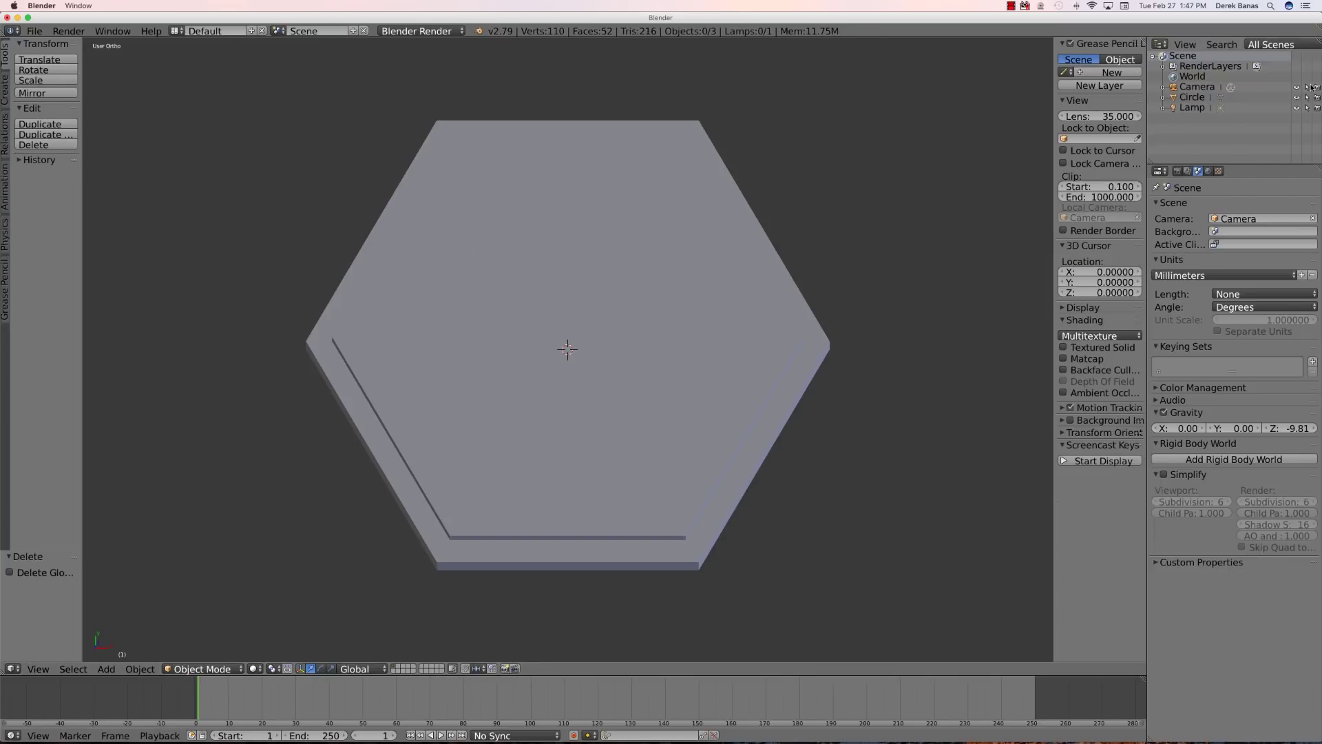
Delete the Camera and the Lamp from the scene.
{"action": "left_click", "coordinate": [1197, 88]}
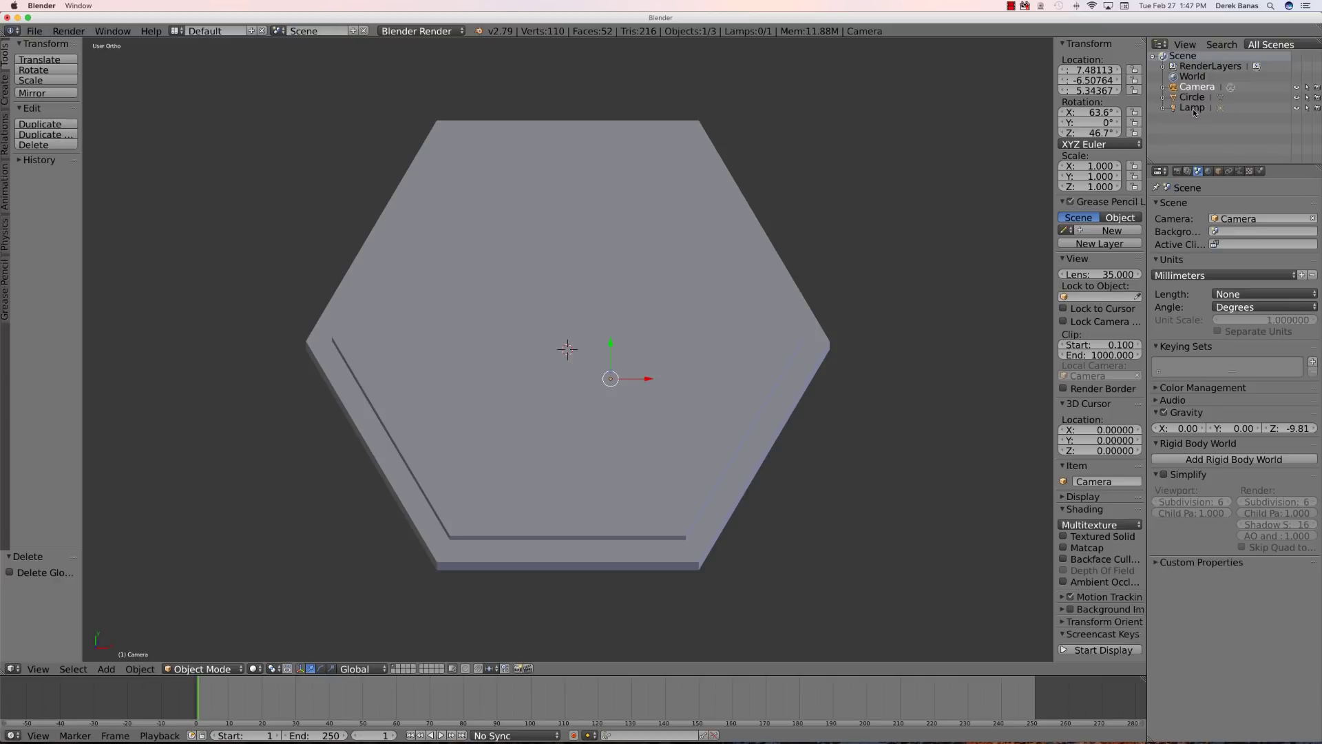
{"action": "right_click", "coordinate": [1203, 86]}
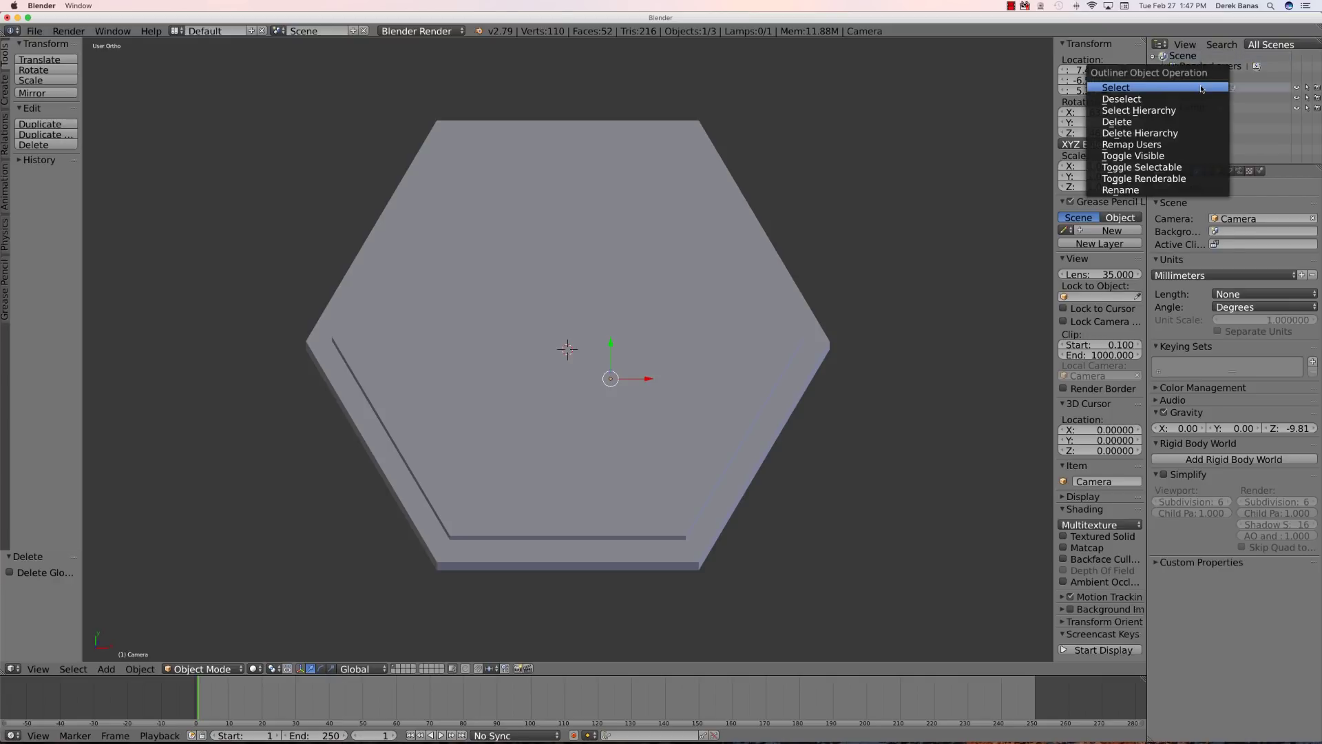
{"action": "left_click", "coordinate": [1179, 124]}
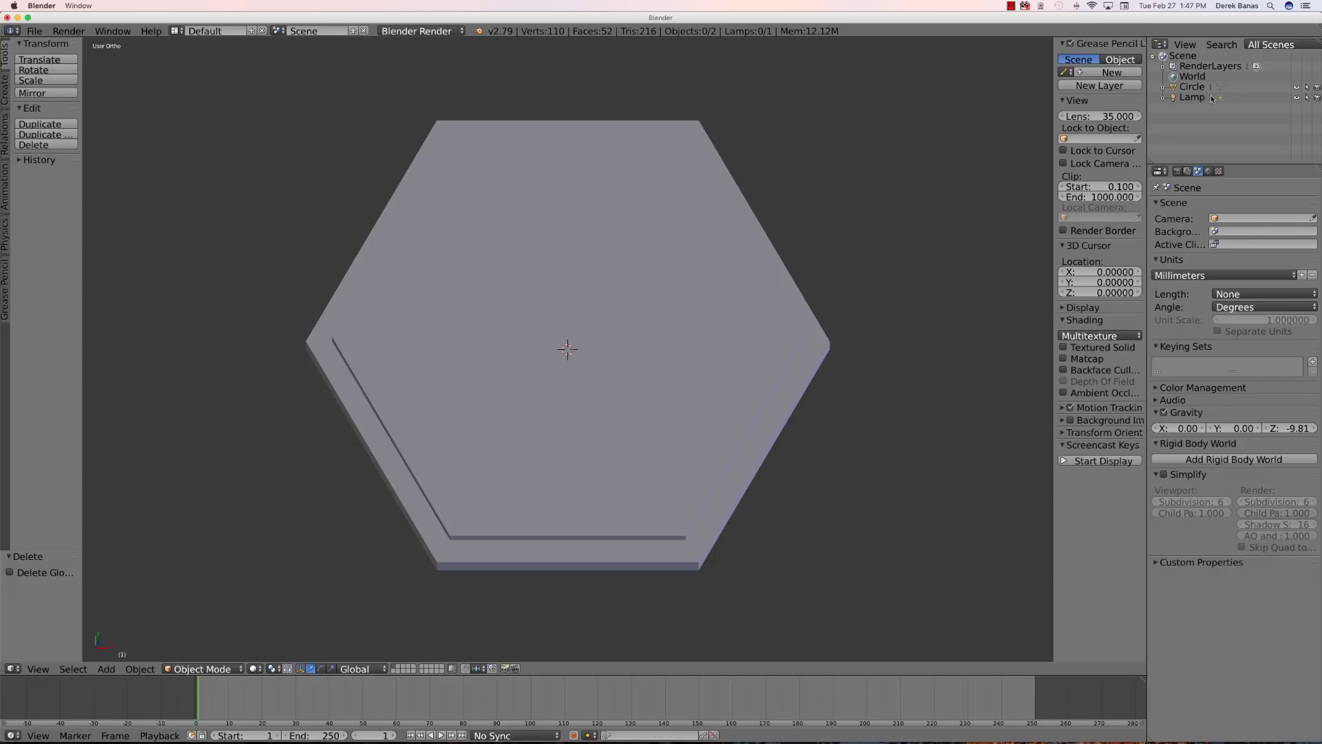
{"action": "left_click", "coordinate": [1203, 98]}
{"action": "right_click", "coordinate": [1203, 98]}
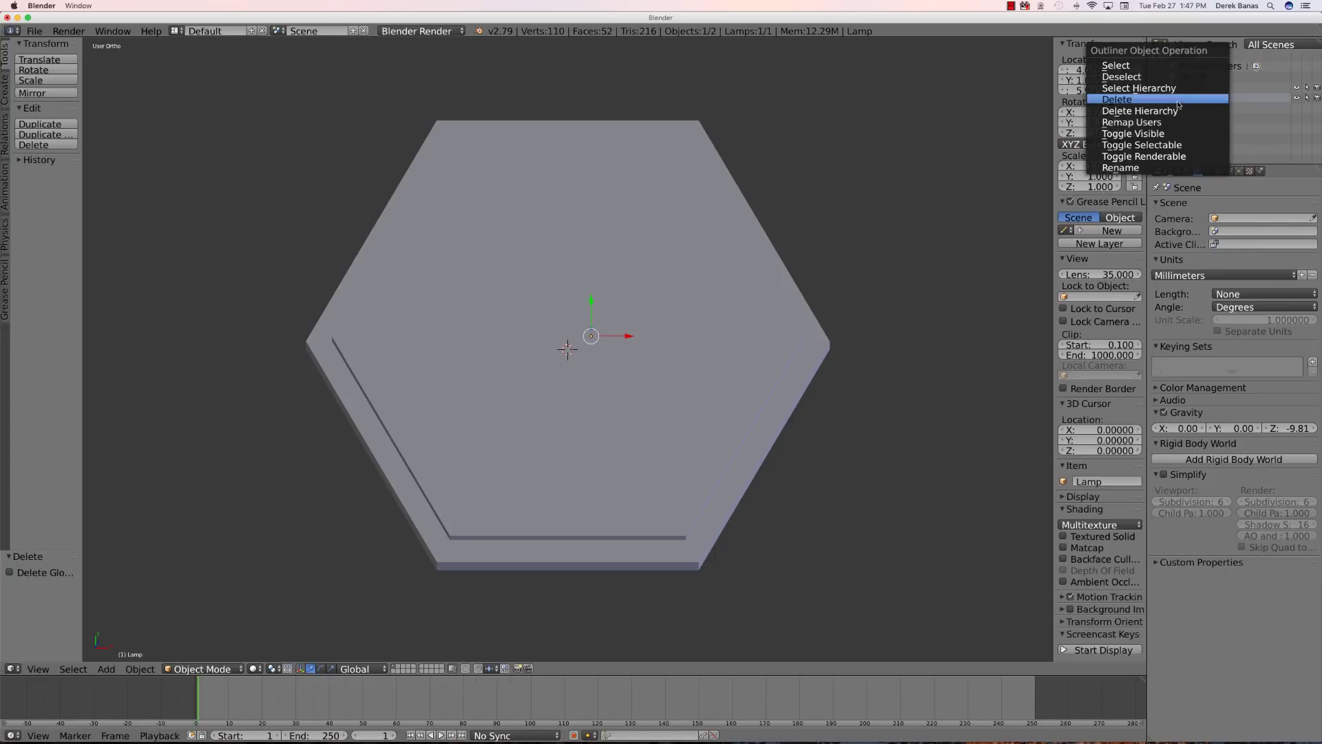
{"action": "left_click", "coordinate": [1201, 98]}
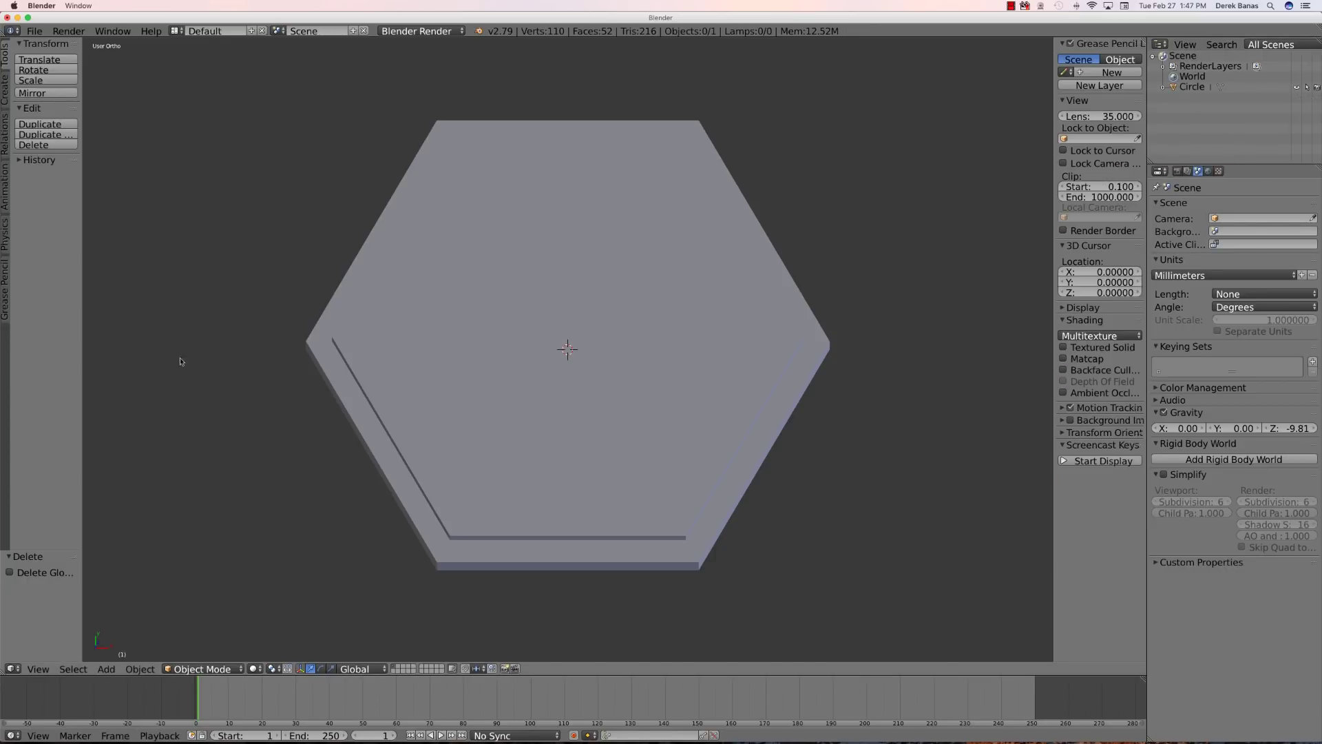
Place the 3D cursor away from the tile and snap it back to the origin.
{"action": "left_click", "coordinate": [129, 229]}
{"action": "key", "text": "shift+s"}
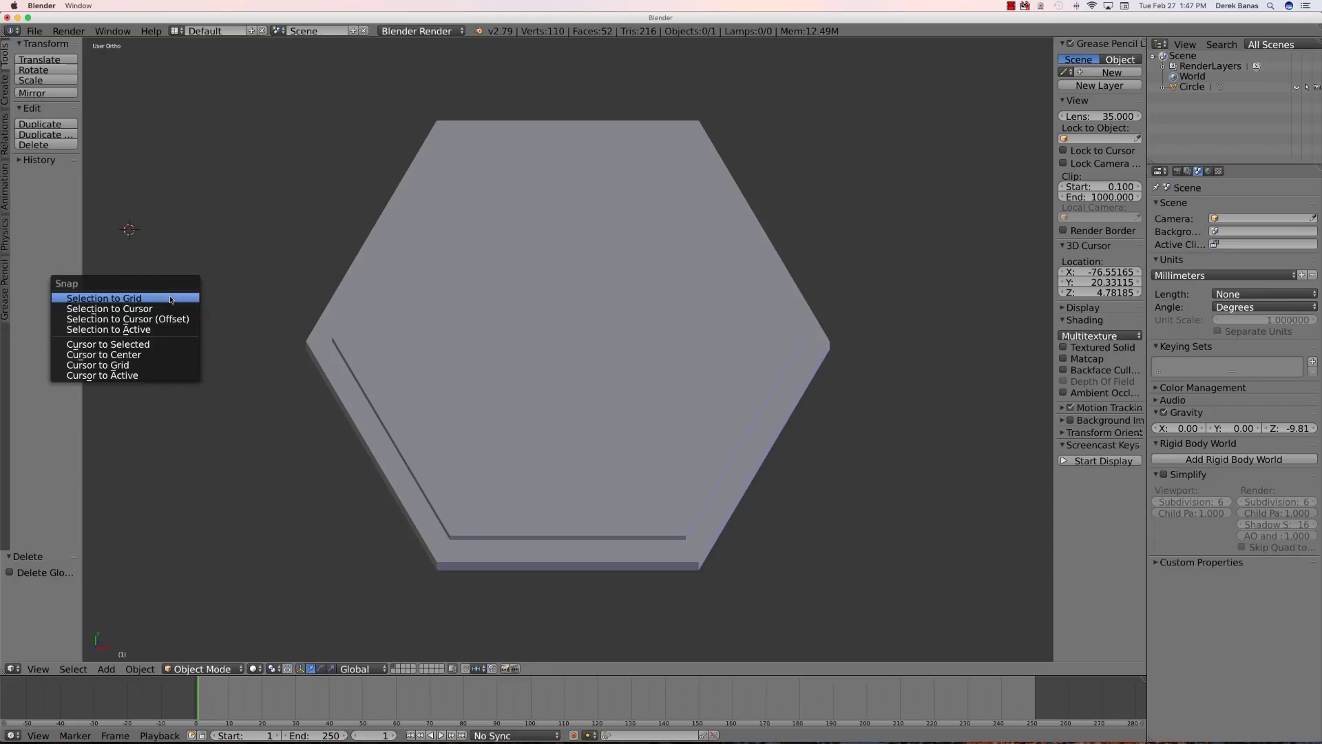
{"action": "left_click", "coordinate": [168, 365]}
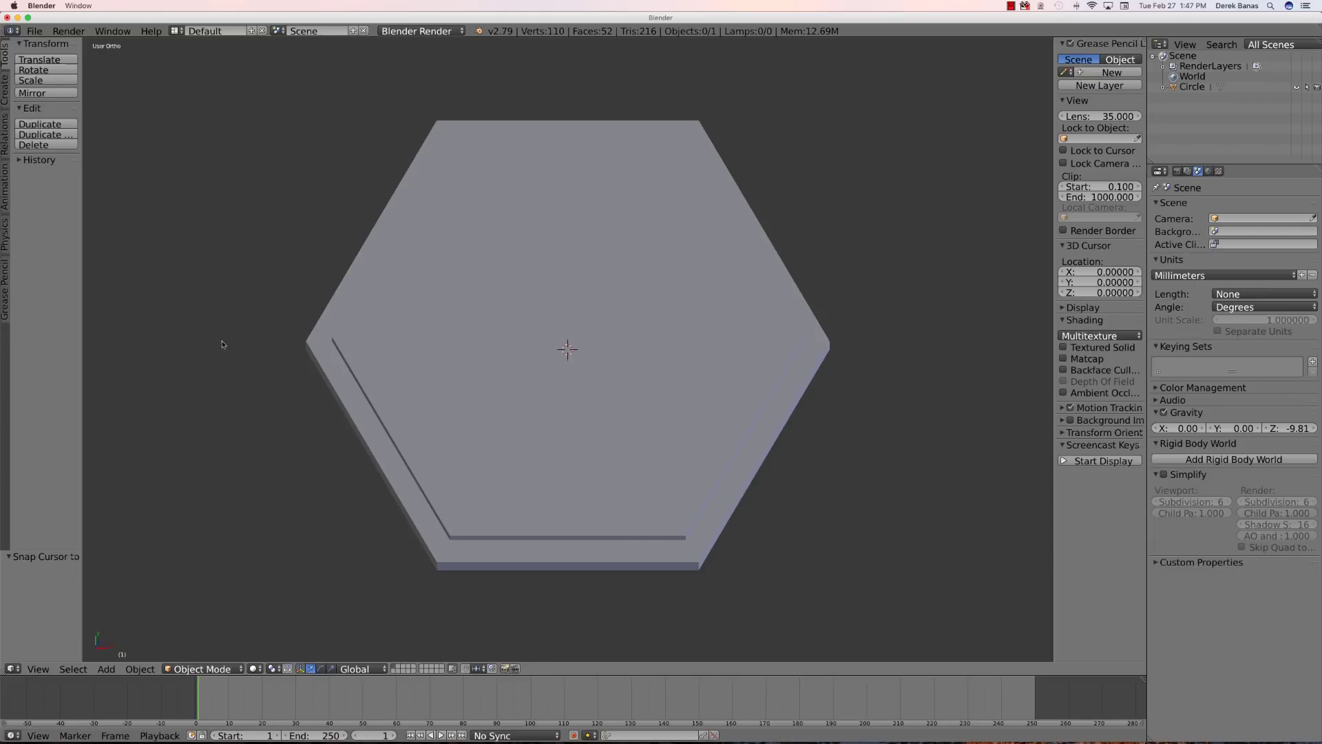
Open the tile mesh in Edit Mode with nothing selected and switch to face selection.
{"action": "right_click", "coordinate": [472, 306]}
{"action": "key", "text": "Tab"}
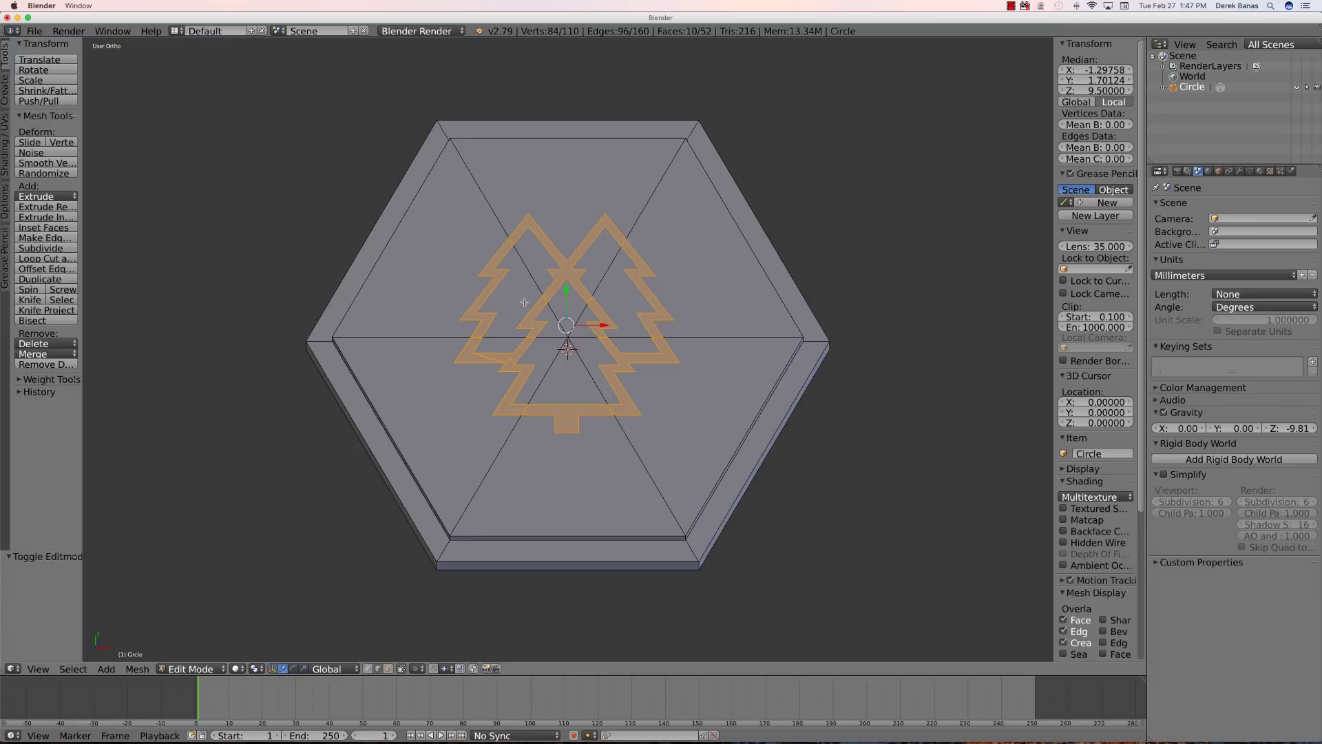
{"action": "middle_click_drag", "start_coordinate": [479, 379], "coordinate": [486, 339]}
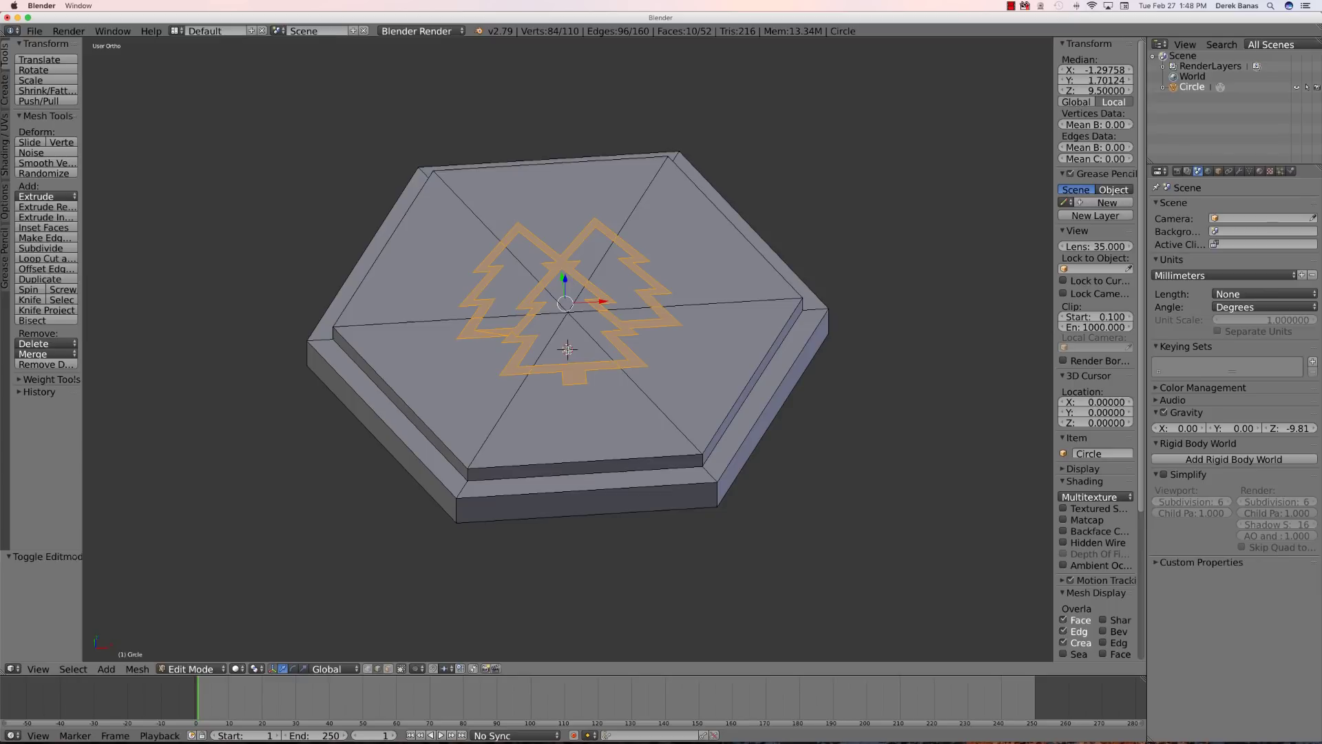
{"action": "key", "text": "a"}
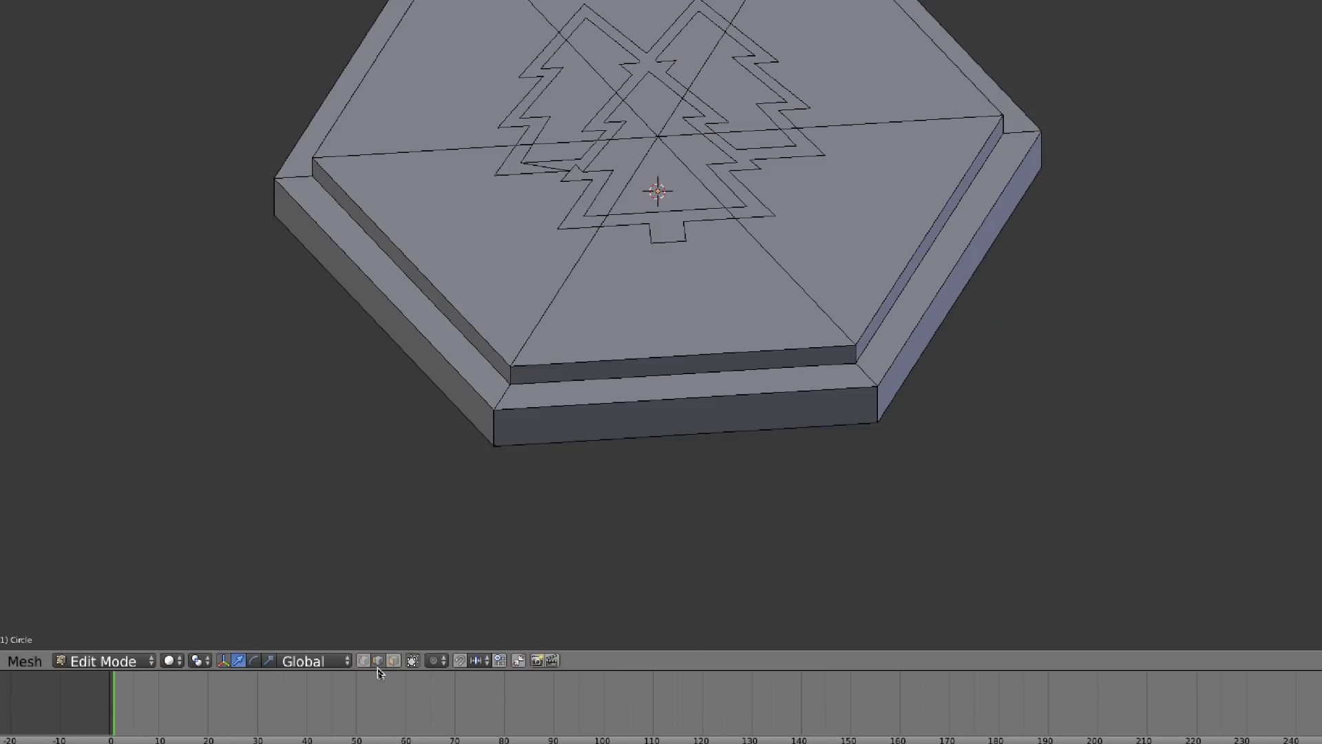
{"action": "left_click", "coordinate": [388, 669]}
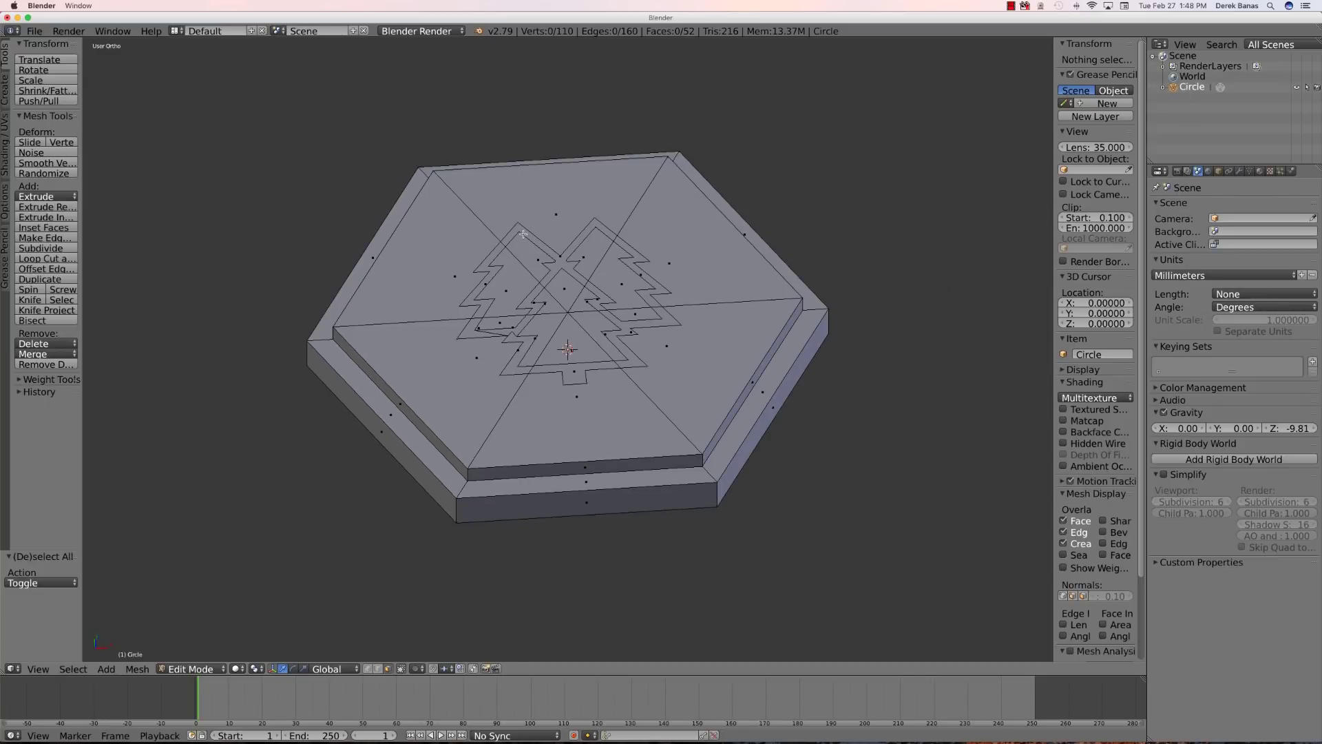
Select all the faces that make up the projected tree outline, including the trunk.
{"action": "right_click", "coordinate": [506, 254]}
{"action": "right_click", "coordinate": [496, 255], "text": "shift"}
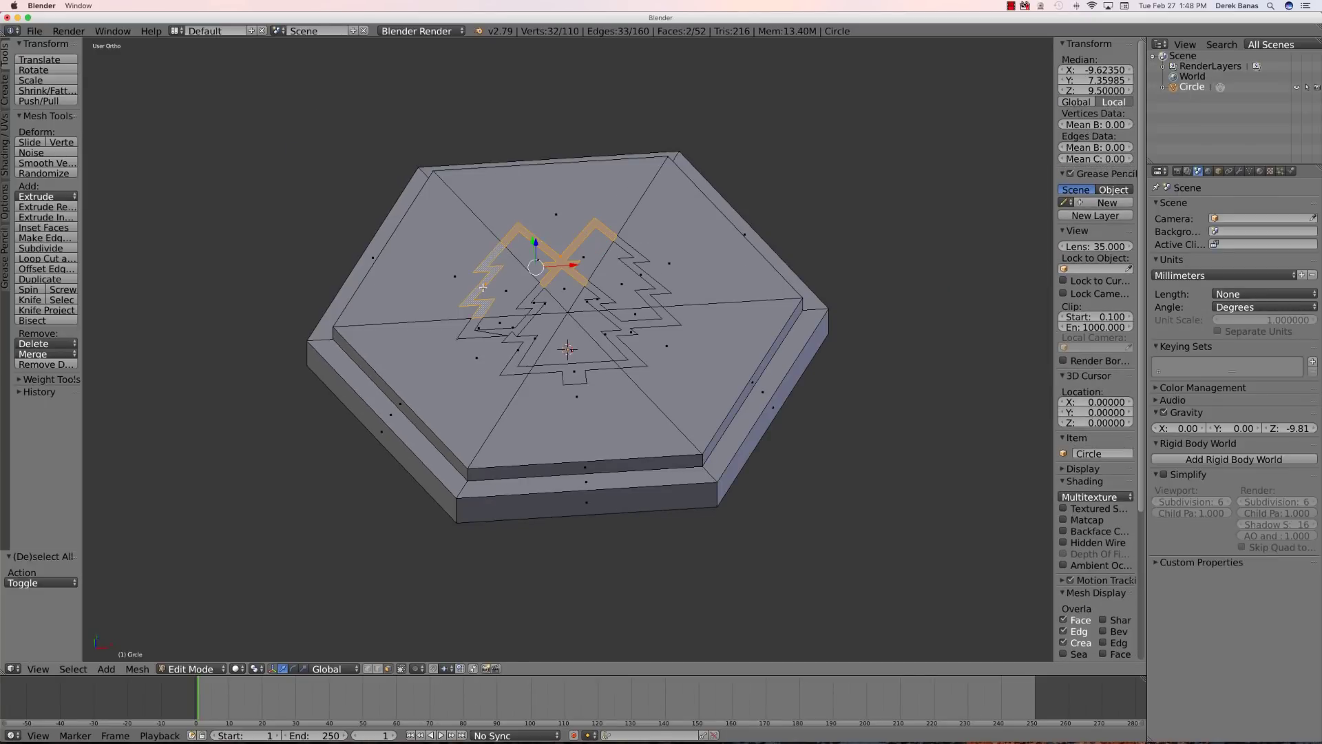
{"action": "right_click", "coordinate": [470, 332], "text": "shift"}
{"action": "right_click", "coordinate": [509, 335], "text": "shift"}
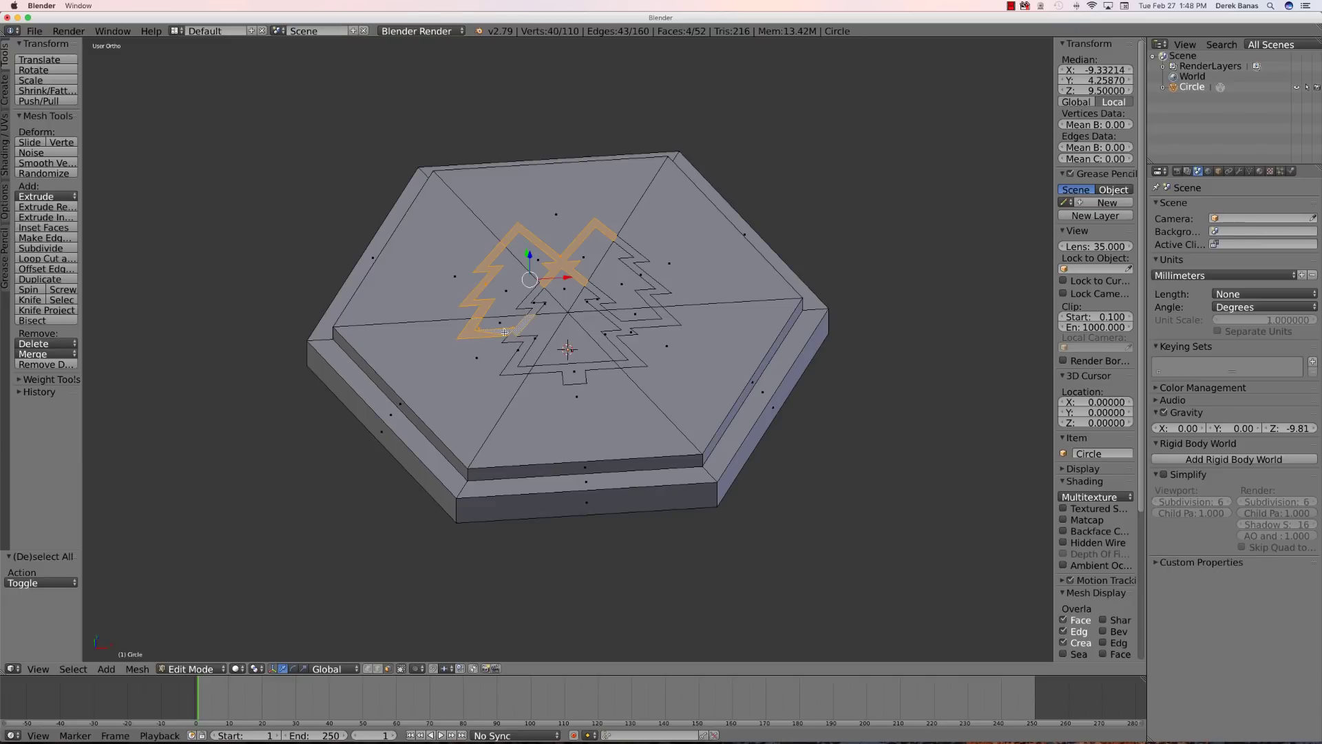
{"action": "right_click", "coordinate": [518, 351], "text": "shift"}
{"action": "right_click", "coordinate": [536, 305], "text": "shift"}
{"action": "right_click", "coordinate": [600, 296], "text": "shift"}
{"action": "right_click", "coordinate": [644, 275], "text": "shift"}
{"action": "right_click", "coordinate": [662, 311], "text": "shift"}
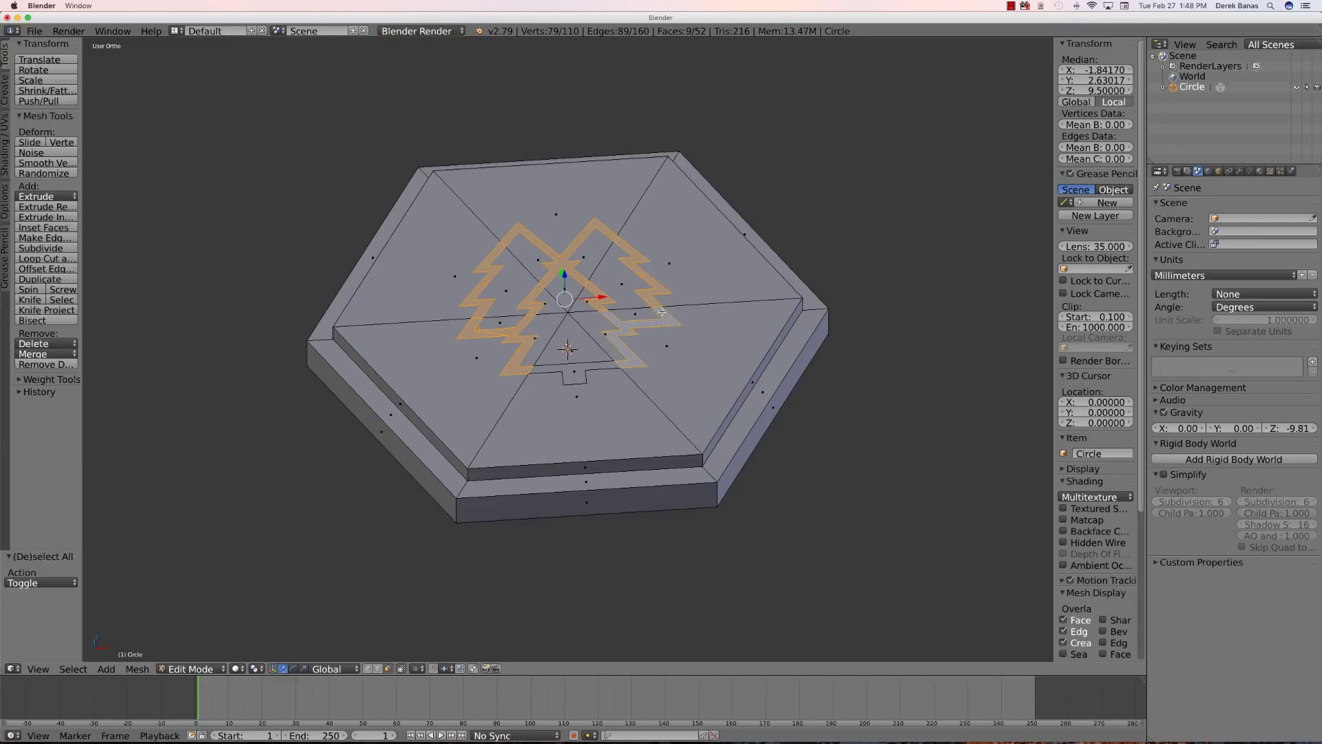
{"action": "right_click", "coordinate": [612, 363], "text": "shift"}
{"action": "scroll", "coordinate": [495, 305], "scroll_direction": "up", "scroll_amount": 5}
{"action": "key", "text": "KP_7"}
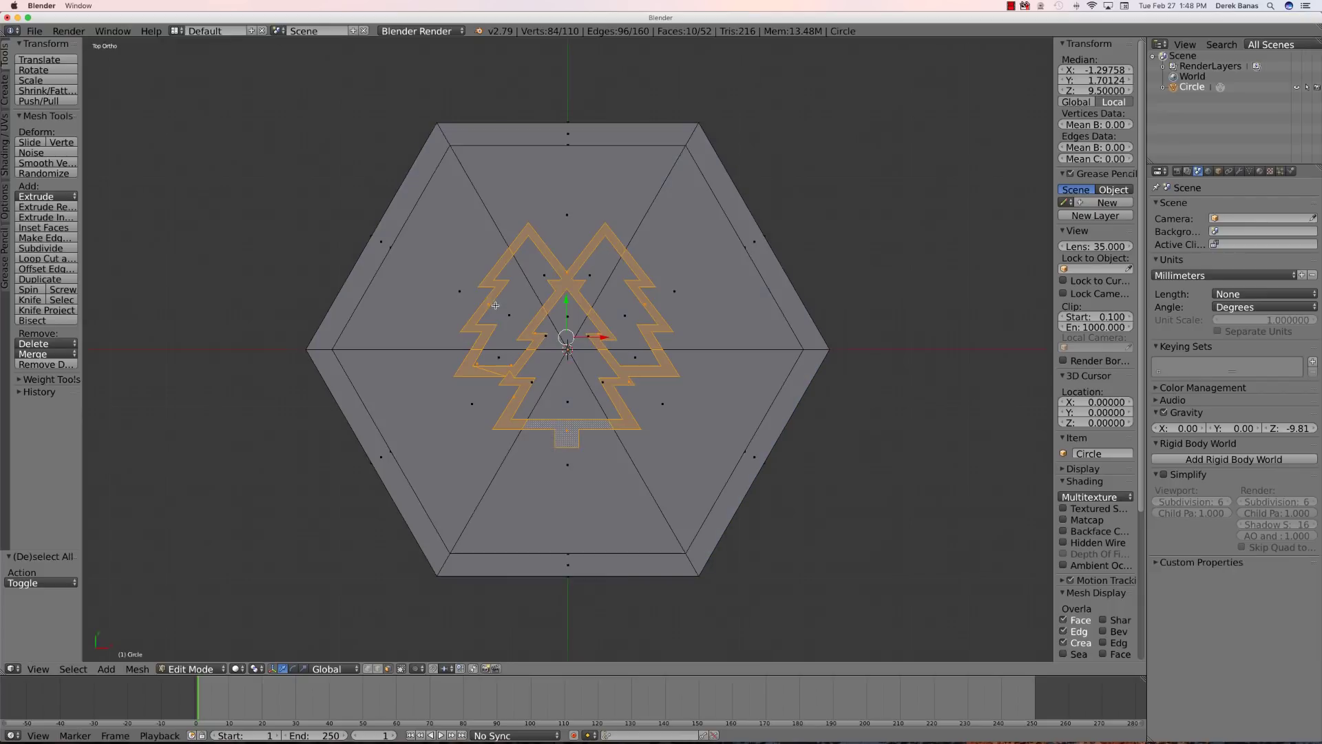
Extrude the selected tree faces down into the tile by about 0.71.
{"action": "middle_click_drag", "start_coordinate": [337, 357], "coordinate": [348, 323]}
{"action": "key", "text": "e"}
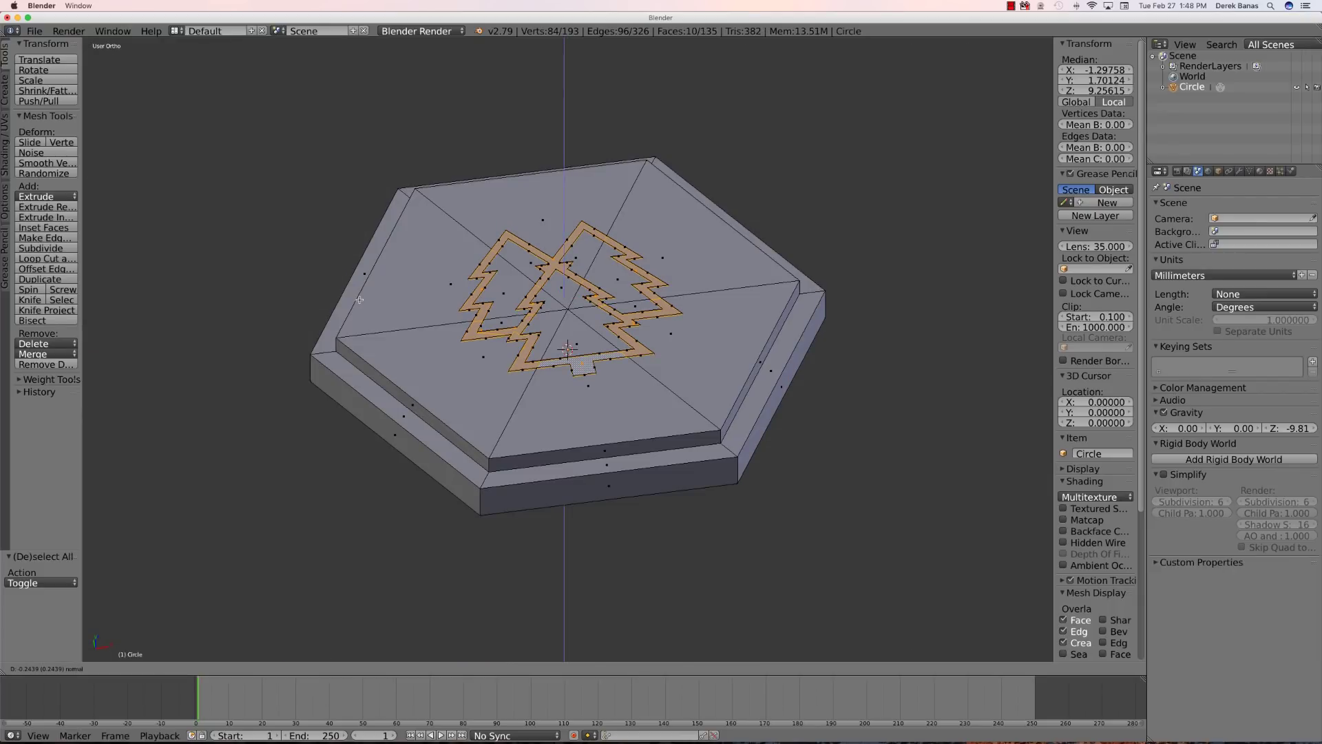
{"action": "left_click", "coordinate": [362, 301]}
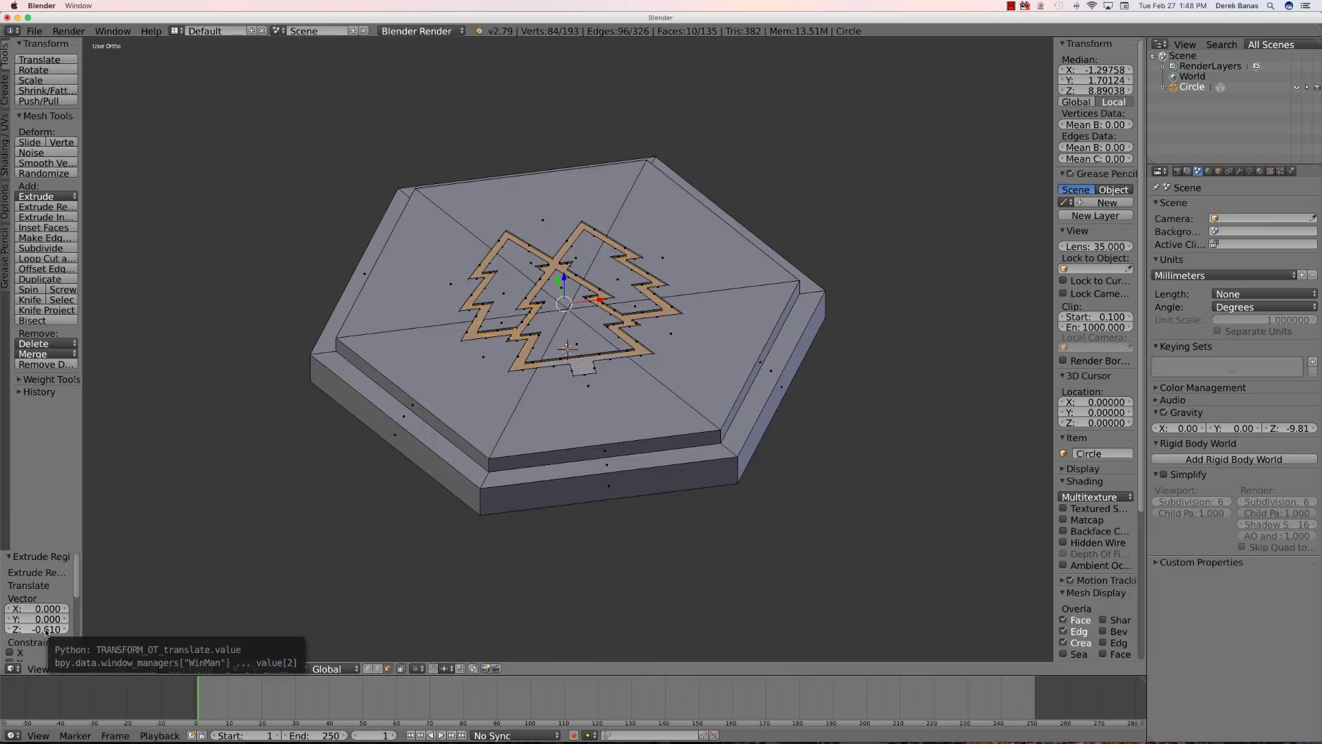
{"action": "left_click", "coordinate": [9, 631]}
{"action": "scroll", "coordinate": [425, 360], "scroll_direction": "up", "scroll_amount": 2}
{"action": "scroll", "coordinate": [425, 360], "scroll_direction": "up", "scroll_amount": 4}
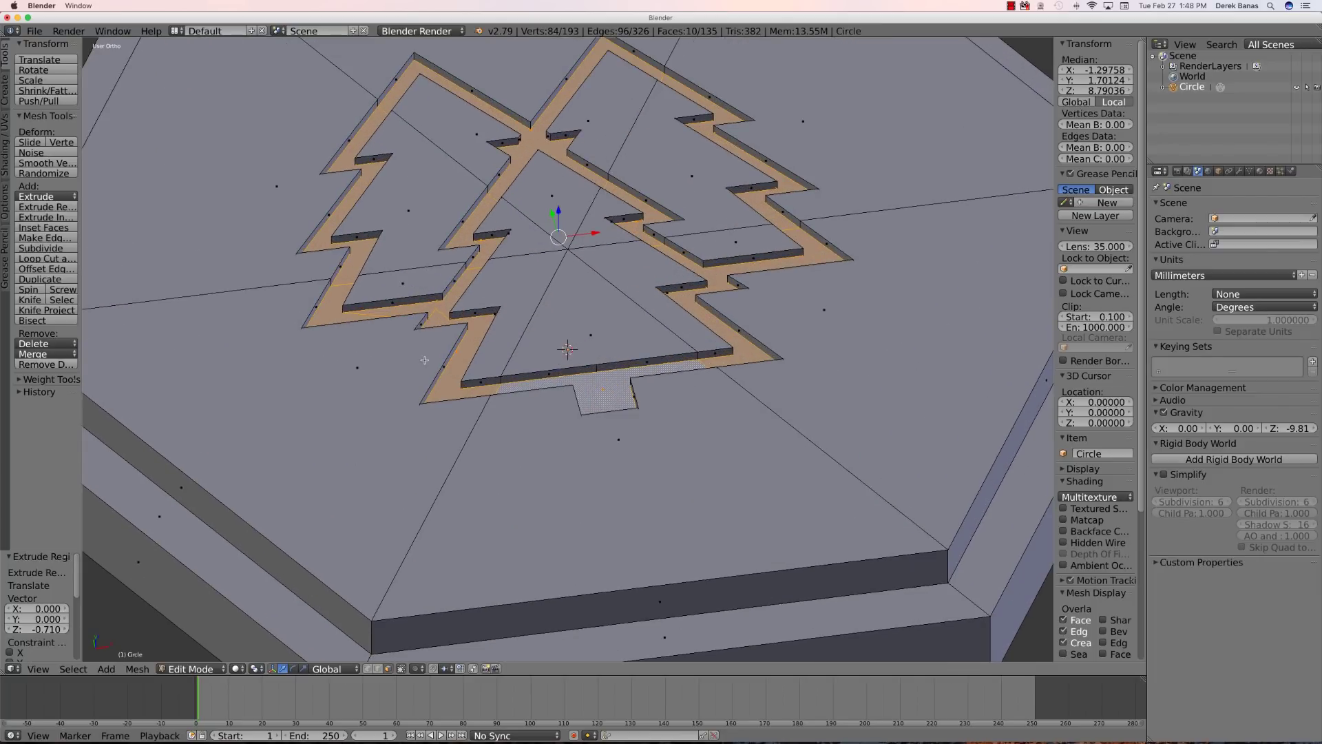
Set the Z translation of the tree extrusion to -1.
{"action": "left_click", "coordinate": [8, 631]}
{"action": "left_click", "coordinate": [9, 631]}
{"action": "left_click", "coordinate": [8, 631]}
{"action": "left_click", "coordinate": [9, 630]}
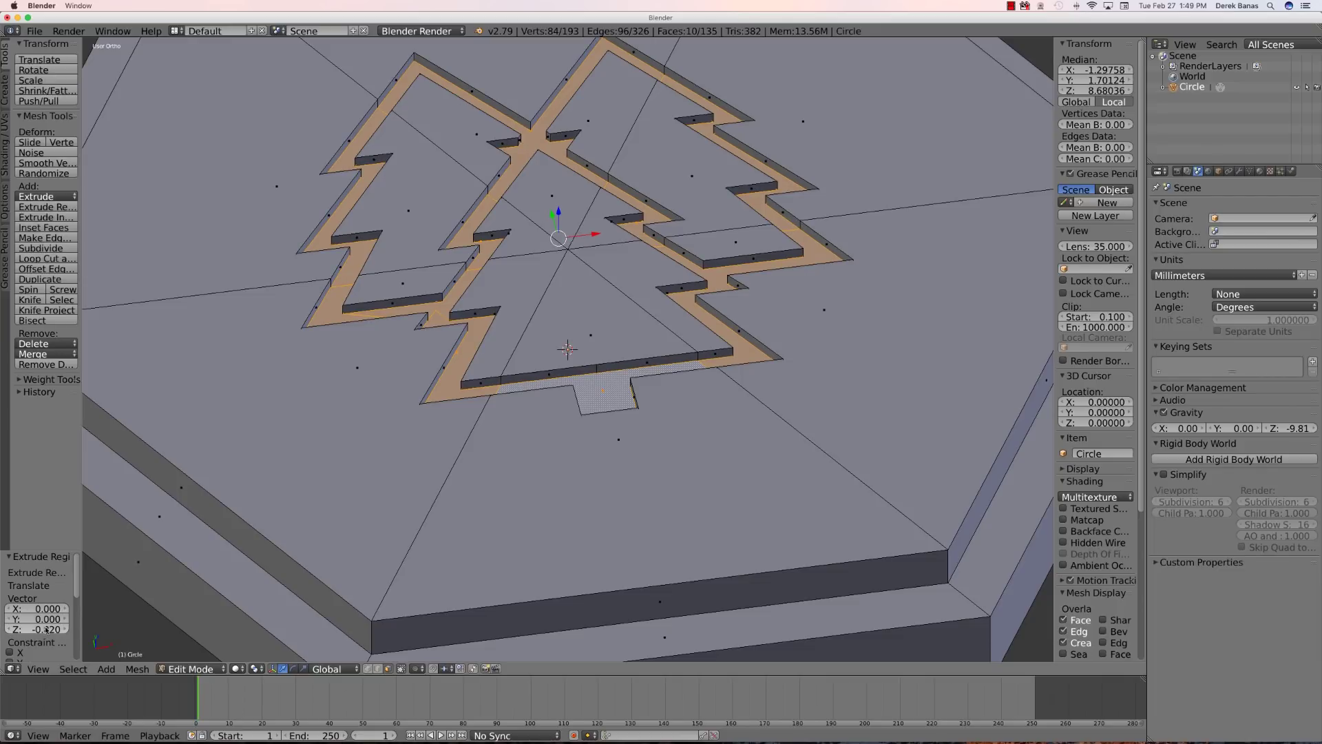
{"action": "left_click", "coordinate": [46, 629]}
{"action": "type", "text": "-1"}
{"action": "key", "text": "Return"}
Examine the engraved tree recess from several angles in both wireframe and solid shading.
{"action": "scroll", "coordinate": [245, 396], "scroll_direction": "down", "scroll_amount": 6}
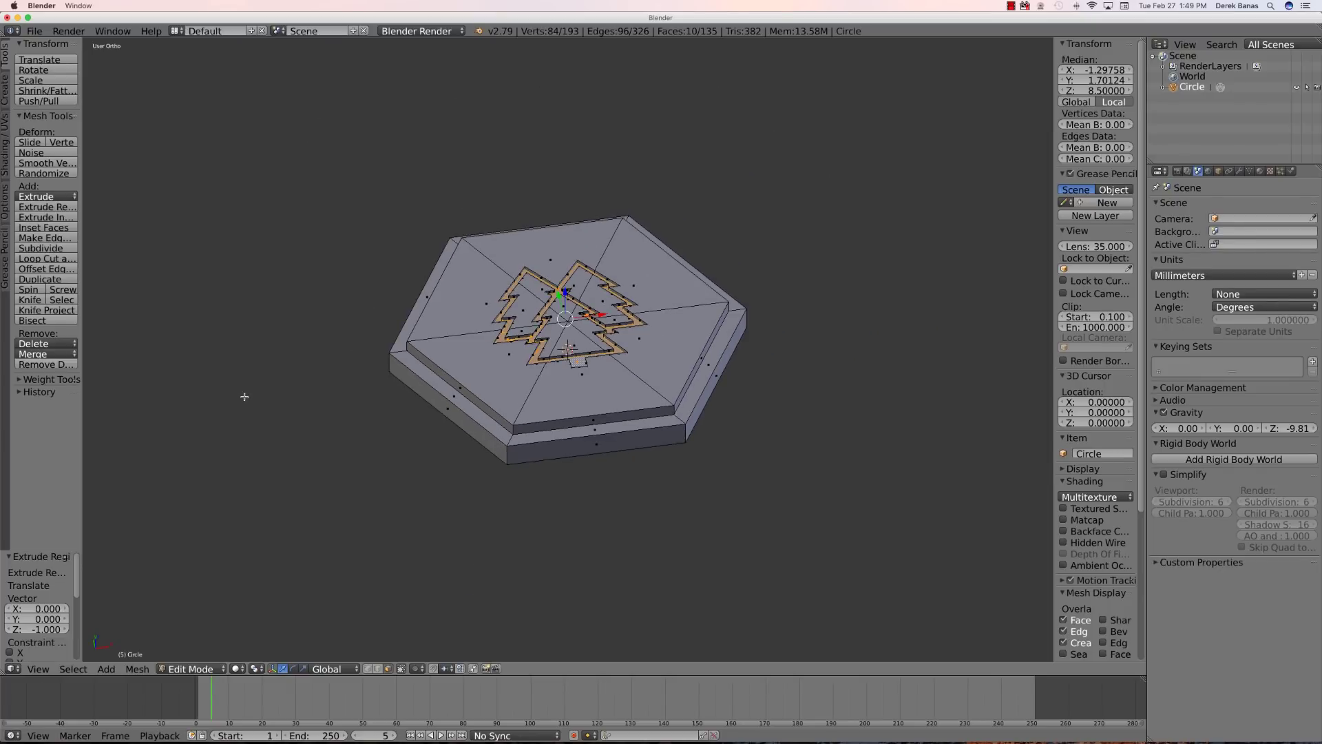
{"action": "middle_click_drag", "start_coordinate": [609, 486], "coordinate": [601, 522]}
{"action": "scroll", "coordinate": [523, 232], "scroll_direction": "up", "scroll_amount": 6}
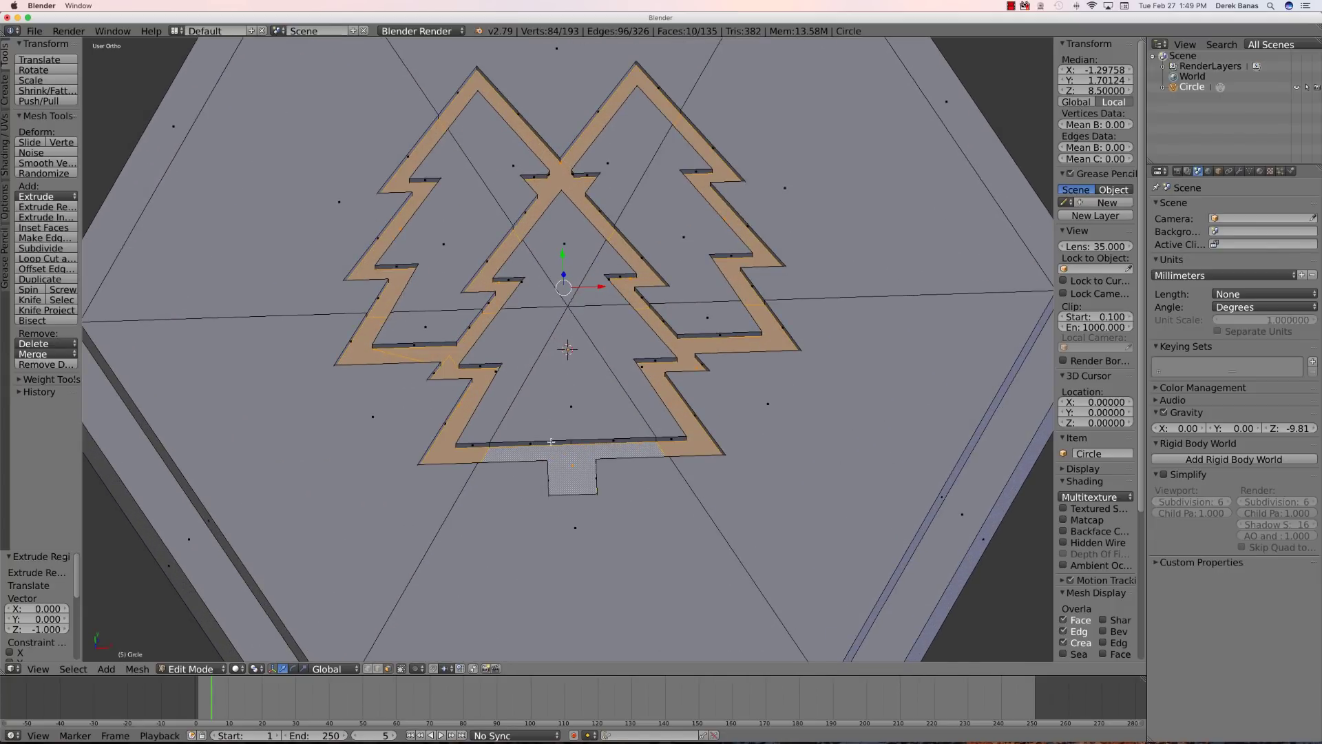
{"action": "middle_click_drag", "start_coordinate": [552, 441], "coordinate": [561, 401]}
{"action": "key", "text": "z"}
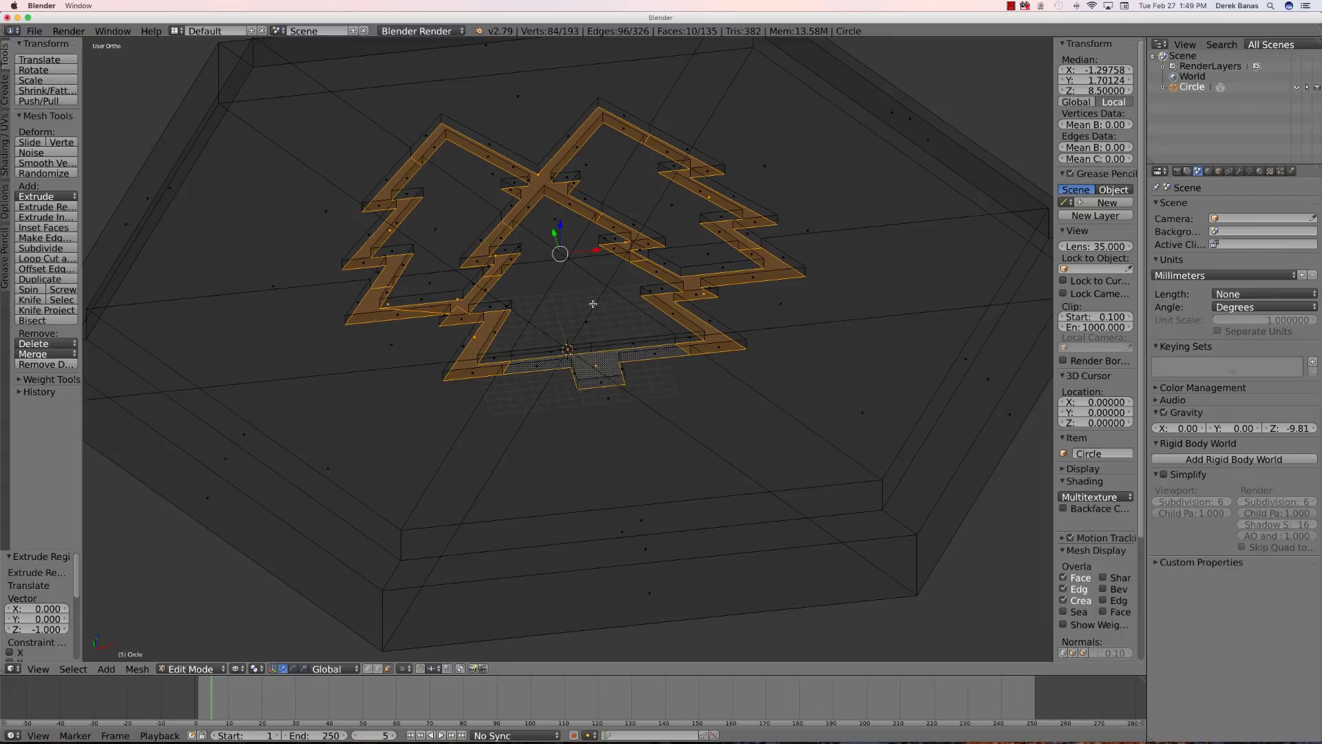
{"action": "mouse_move", "coordinate": [644, 418]}
{"action": "middle_mouse_down"}
{"action": "mouse_move", "coordinate": [637, 365]}
{"action": "mouse_move", "coordinate": [641, 392]}
{"action": "mouse_move", "coordinate": [676, 384]}
{"action": "mouse_move", "coordinate": [643, 400]}
{"action": "mouse_move", "coordinate": [613, 389]}
{"action": "mouse_move", "coordinate": [608, 406]}
{"action": "middle_mouse_up"}
{"action": "key", "text": "z"}
{"action": "scroll", "coordinate": [607, 406], "scroll_direction": "down", "scroll_amount": 1}
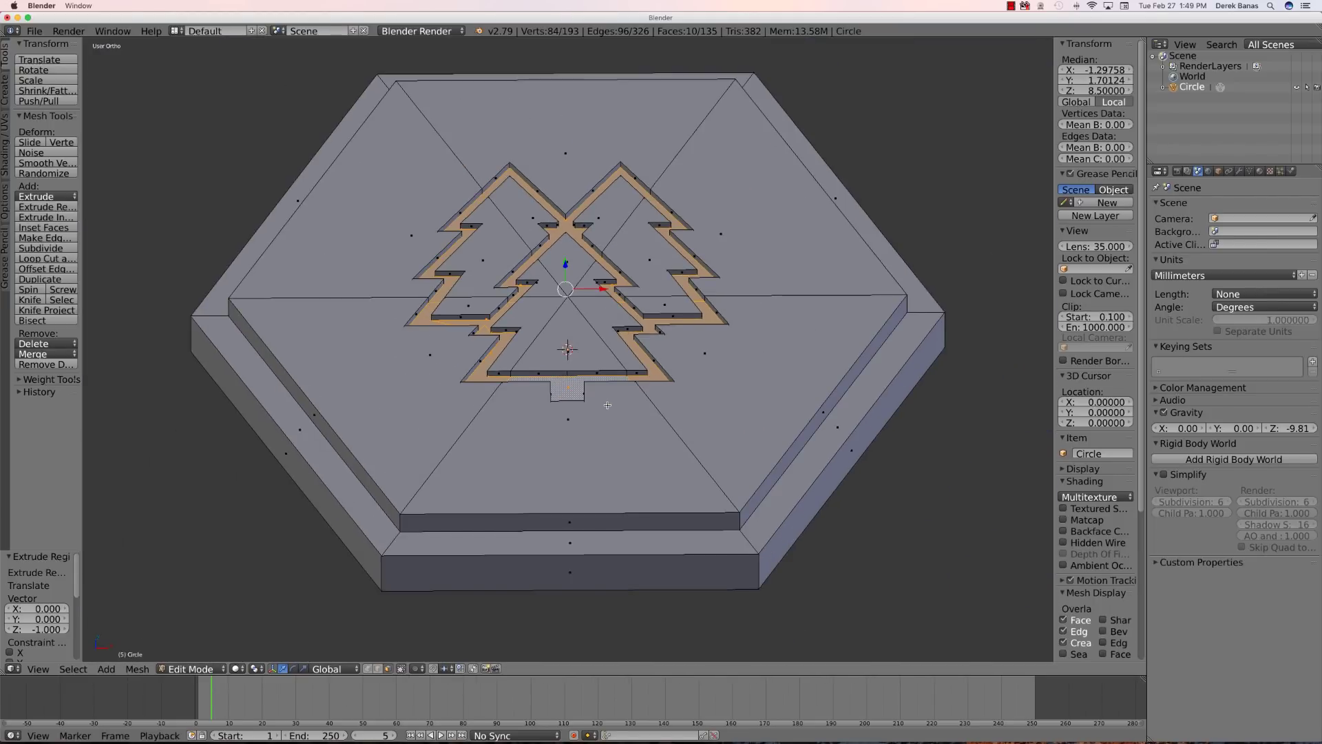
{"action": "scroll", "coordinate": [647, 398], "scroll_direction": "down", "scroll_amount": 2}
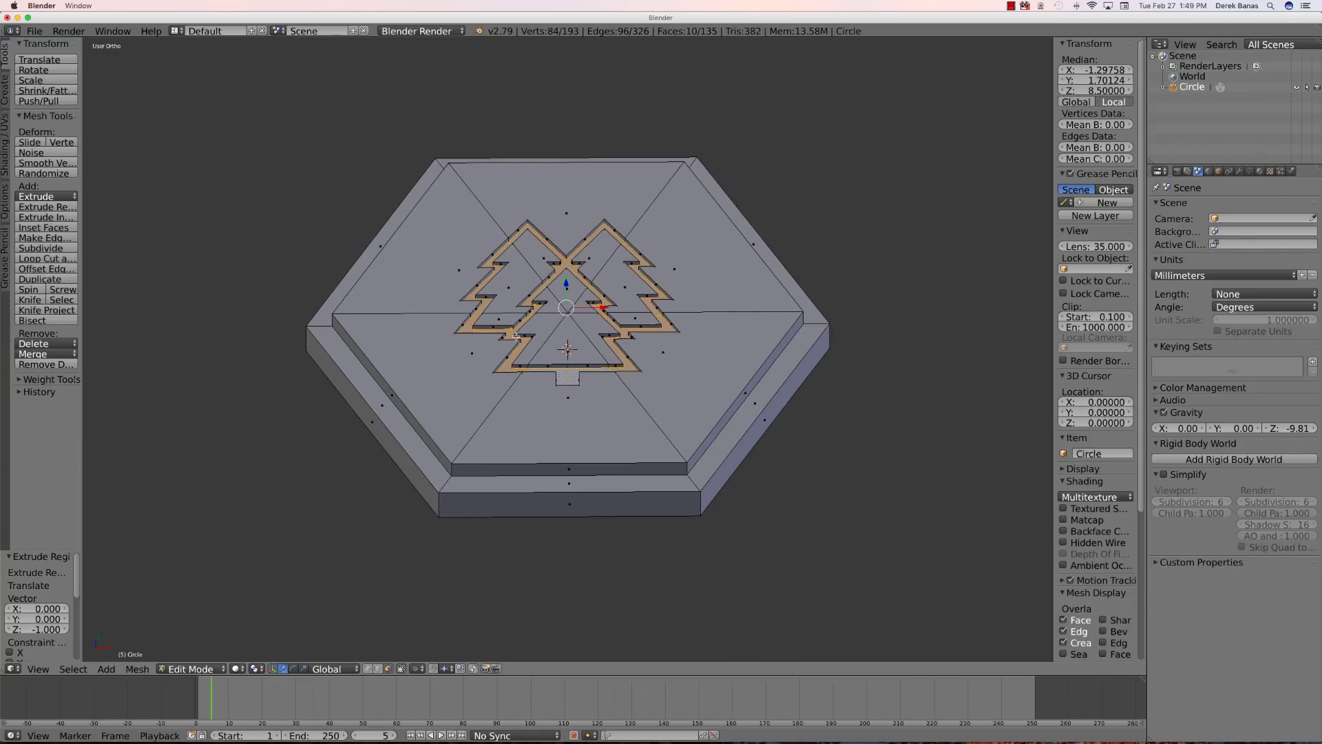
Return the tile to Object Mode and examine the engraved tree up close from several angles.
{"action": "key", "text": "Tab"}
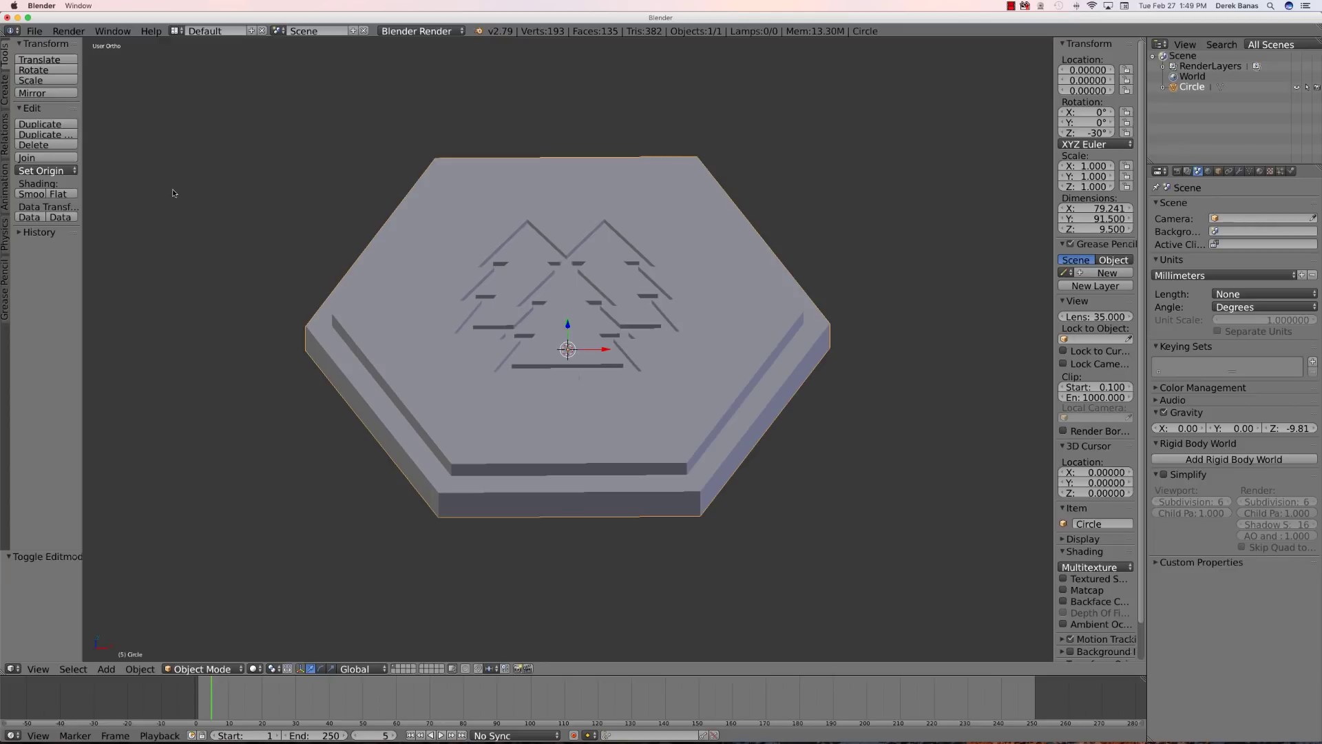
{"action": "mouse_move", "coordinate": [581, 317]}
{"action": "middle_mouse_down"}
{"action": "mouse_move", "coordinate": [602, 316]}
{"action": "mouse_move", "coordinate": [585, 299]}
{"action": "middle_mouse_up"}
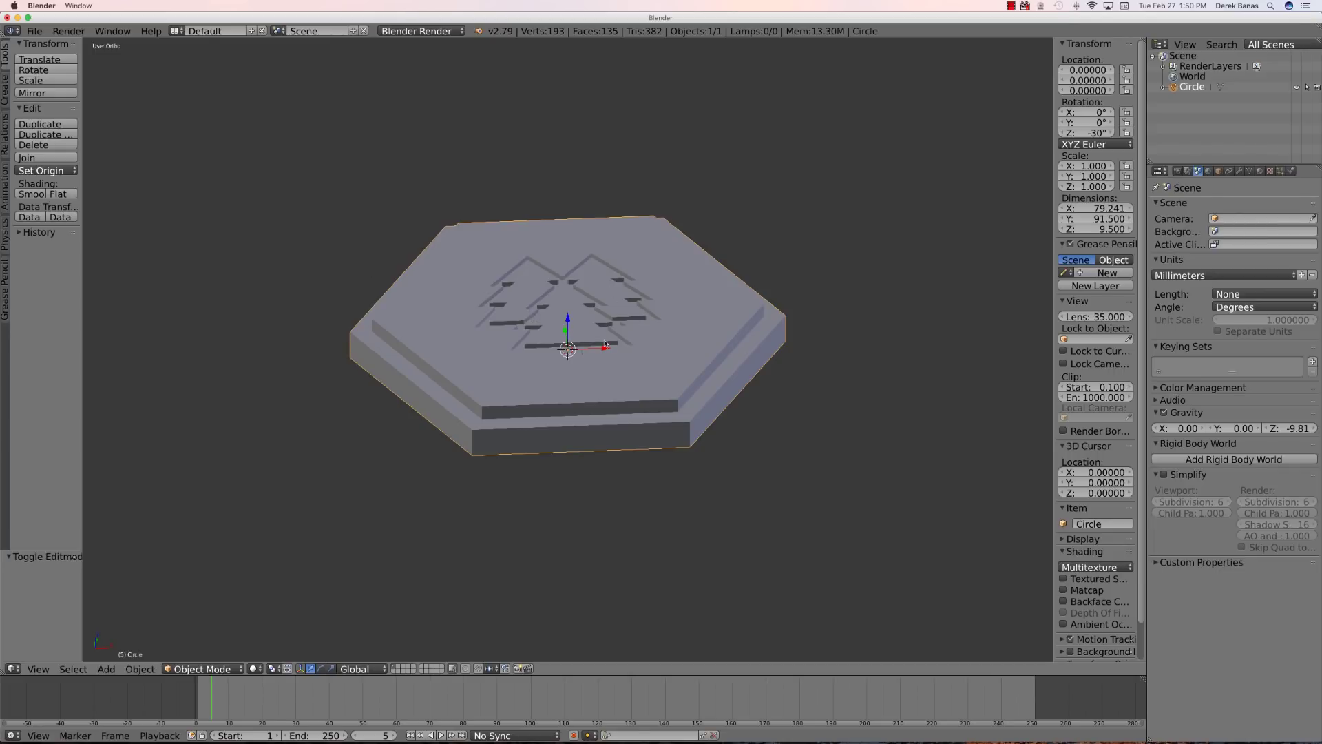
{"action": "mouse_move", "coordinate": [742, 312]}
{"action": "middle_mouse_down"}
{"action": "mouse_move", "coordinate": [737, 371]}
{"action": "mouse_move", "coordinate": [742, 311]}
{"action": "middle_mouse_up"}
{"action": "scroll", "coordinate": [606, 368], "scroll_direction": "up", "scroll_amount": 5}
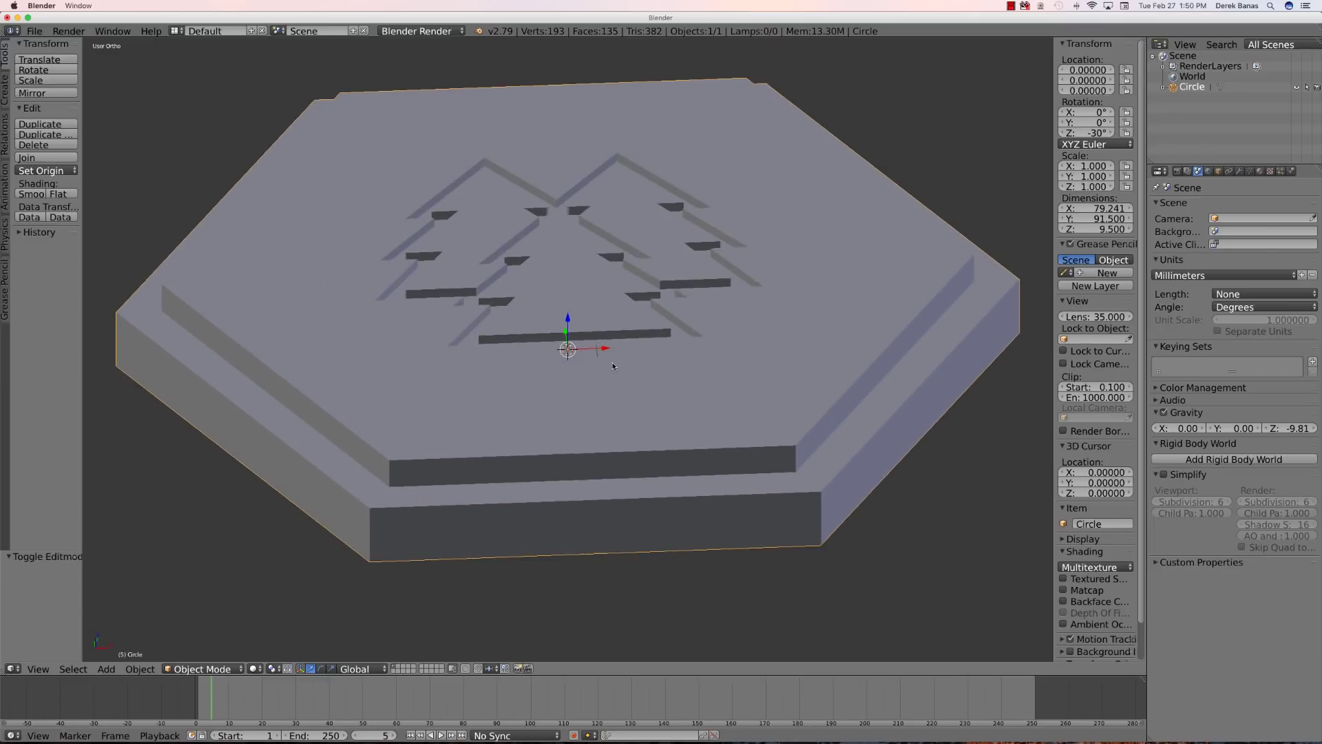
{"action": "middle_click_drag", "start_coordinate": [607, 386], "coordinate": [604, 352]}
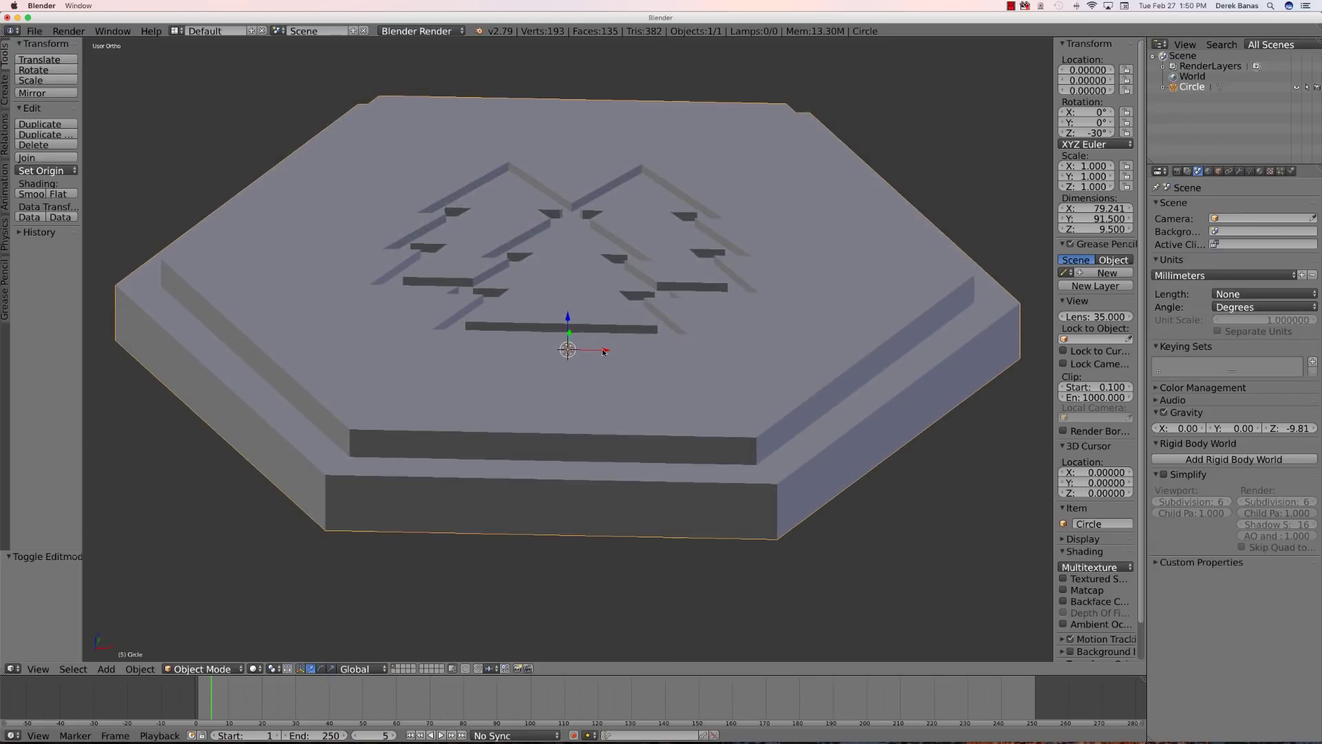
{"action": "scroll", "coordinate": [604, 357], "scroll_direction": "down", "scroll_amount": 1}
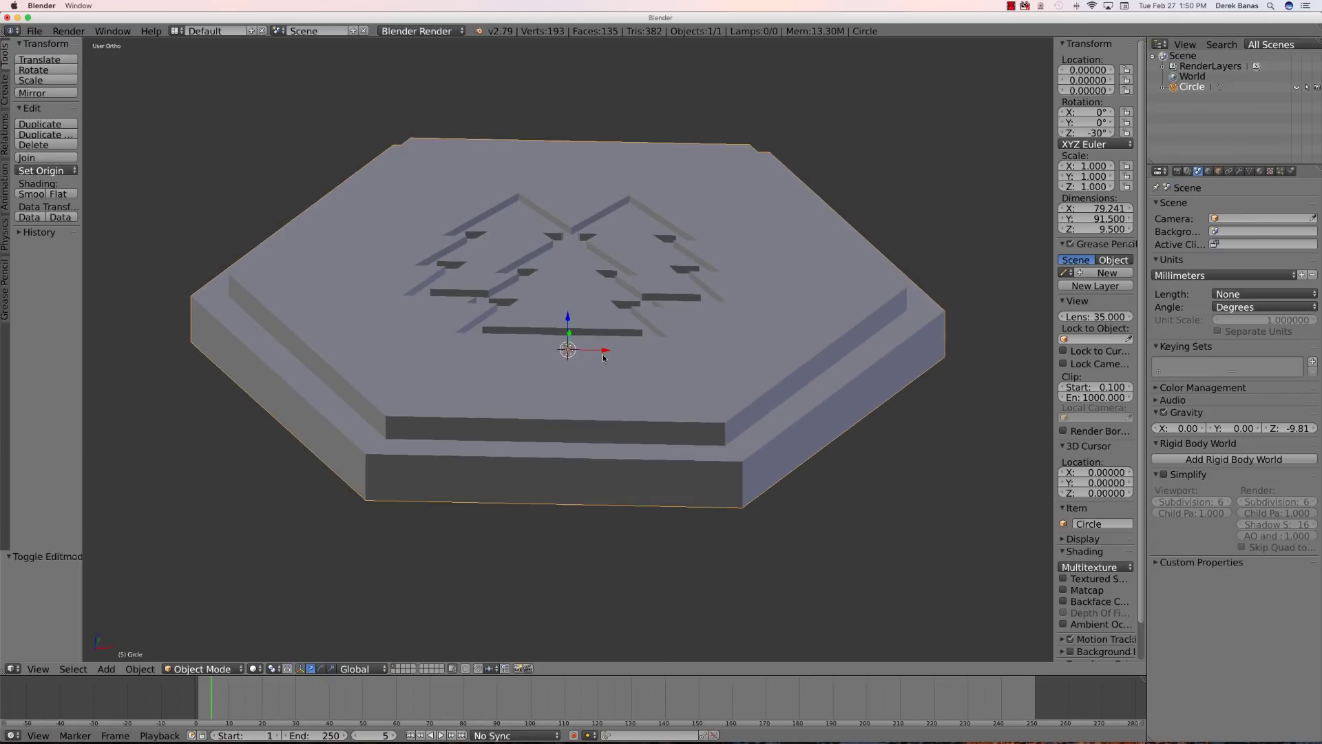
Scale the hexagonal tile to 0.9 in both X and Y.
{"action": "left_click", "coordinate": [1096, 168]}
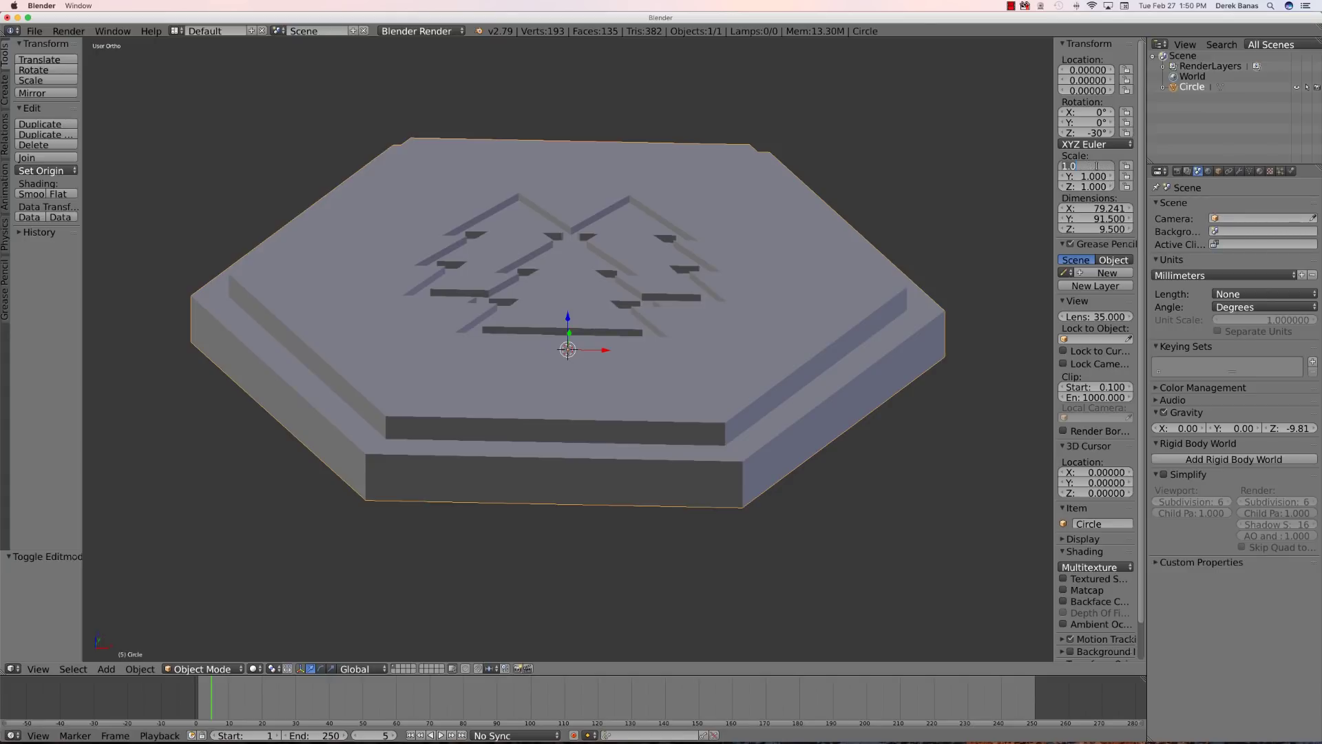
{"action": "type", "text": "9"}
{"action": "key", "text": "Return"}
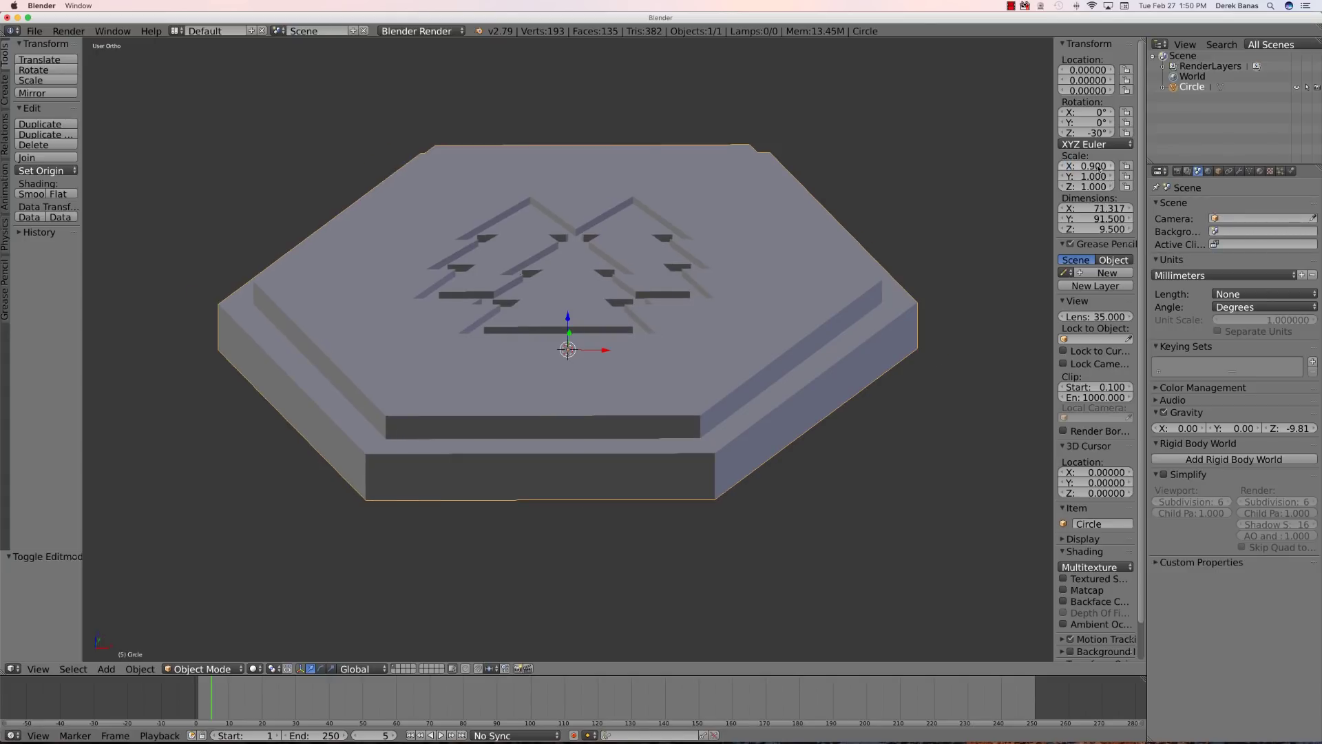
{"action": "left_click", "coordinate": [1095, 175]}
{"action": "type", "text": ".9"}
{"action": "key", "text": "Return"}
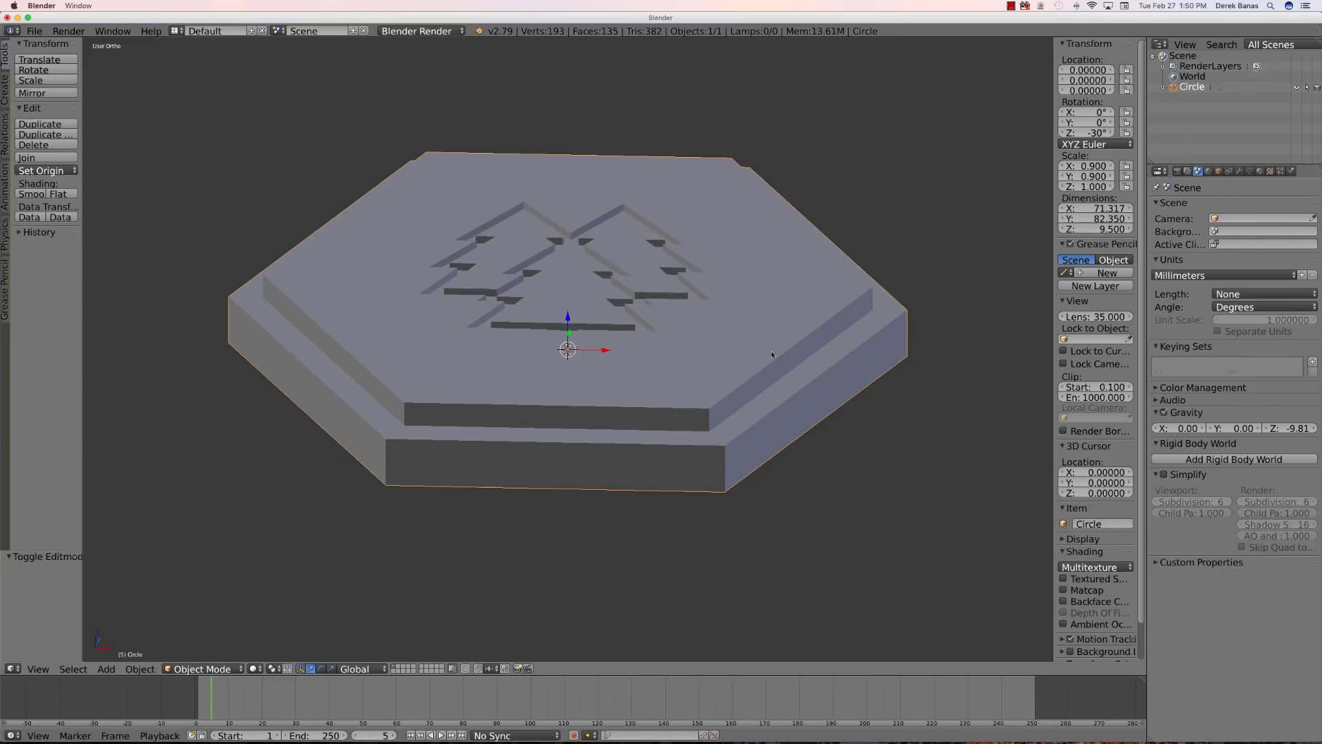
{"action": "key", "text": "KP_2"}
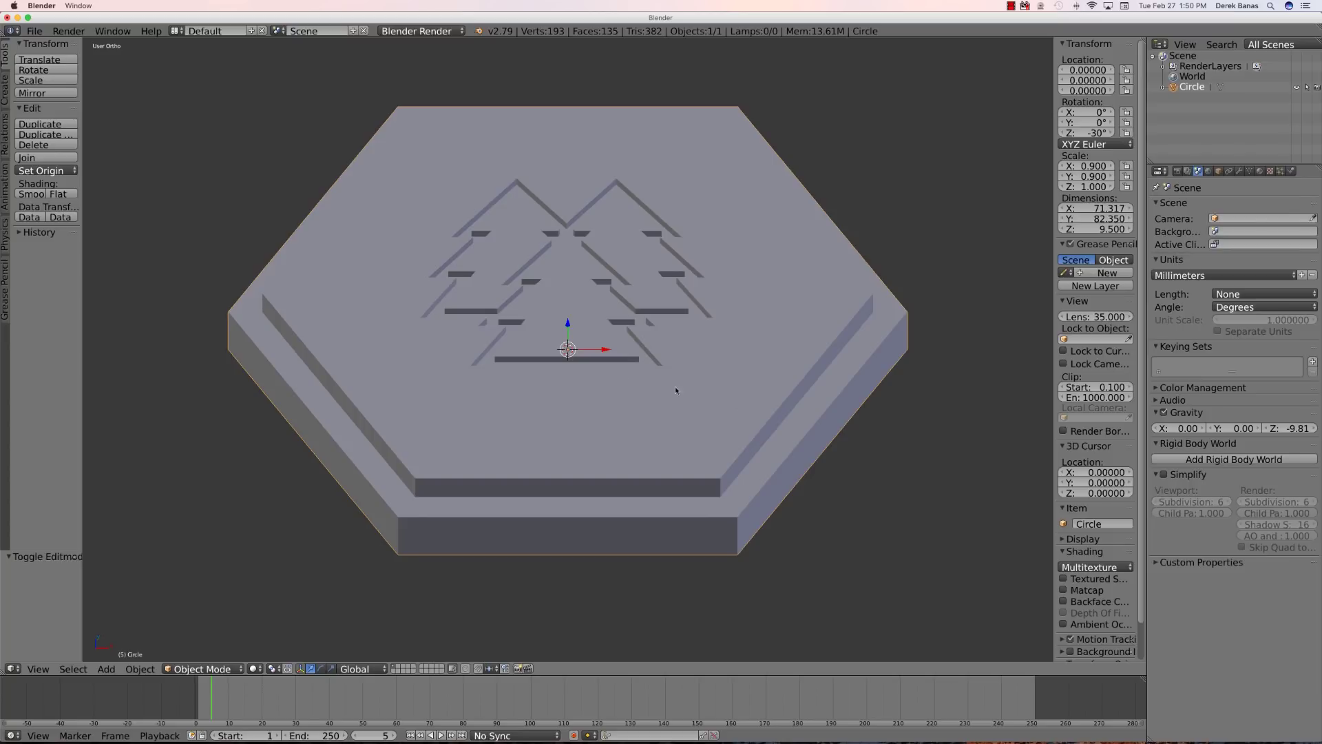
{"action": "scroll", "coordinate": [619, 365], "scroll_direction": "down", "scroll_amount": 2}
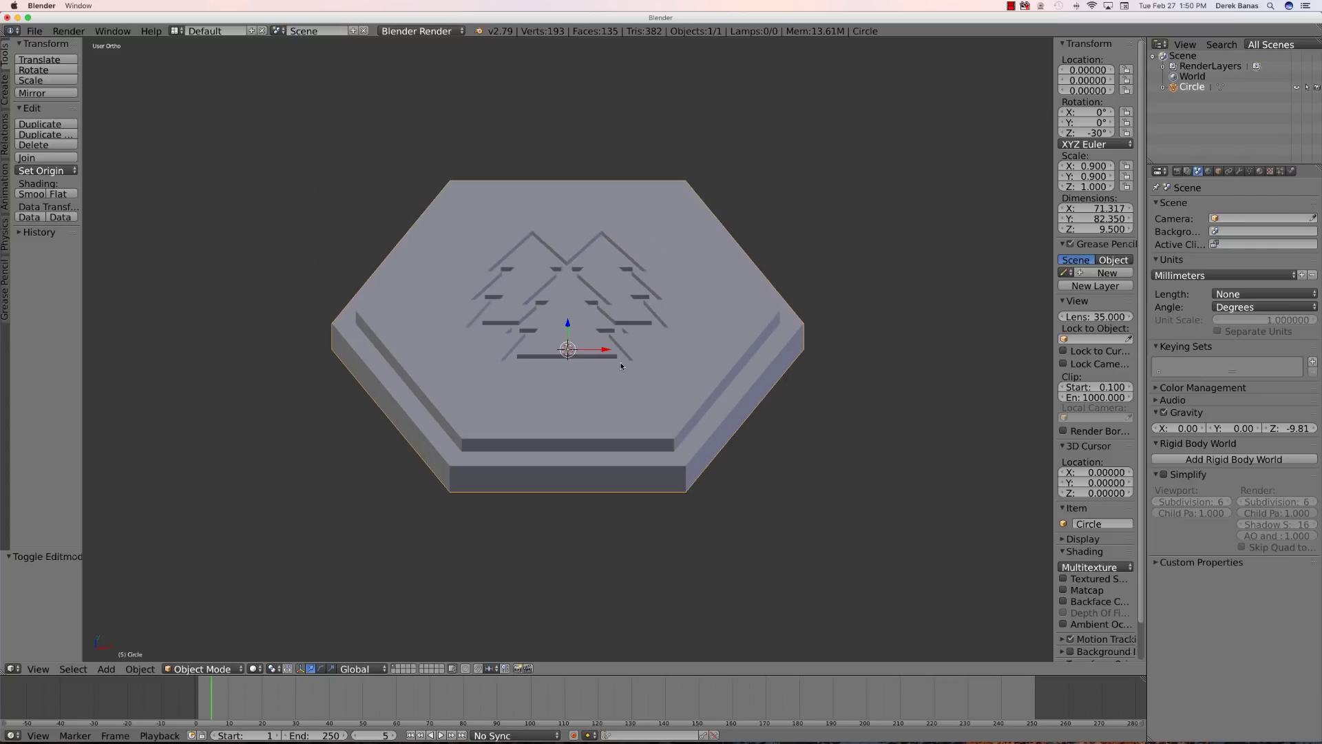
Export the tile as an STL file named wood-catan.stl in the Blender Tutorial 11 folder.
{"action": "left_click", "coordinate": [37, 32]}
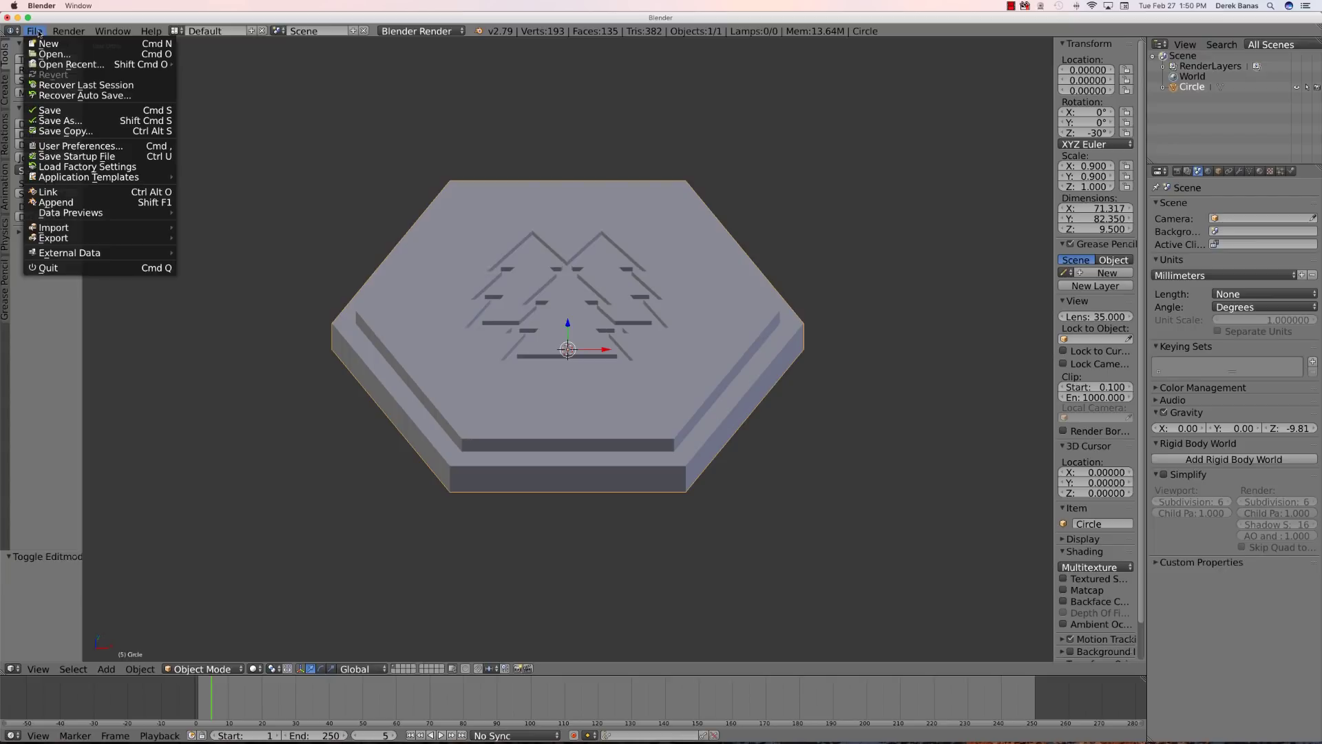
{"action": "mouse_move", "coordinate": [93, 238]}
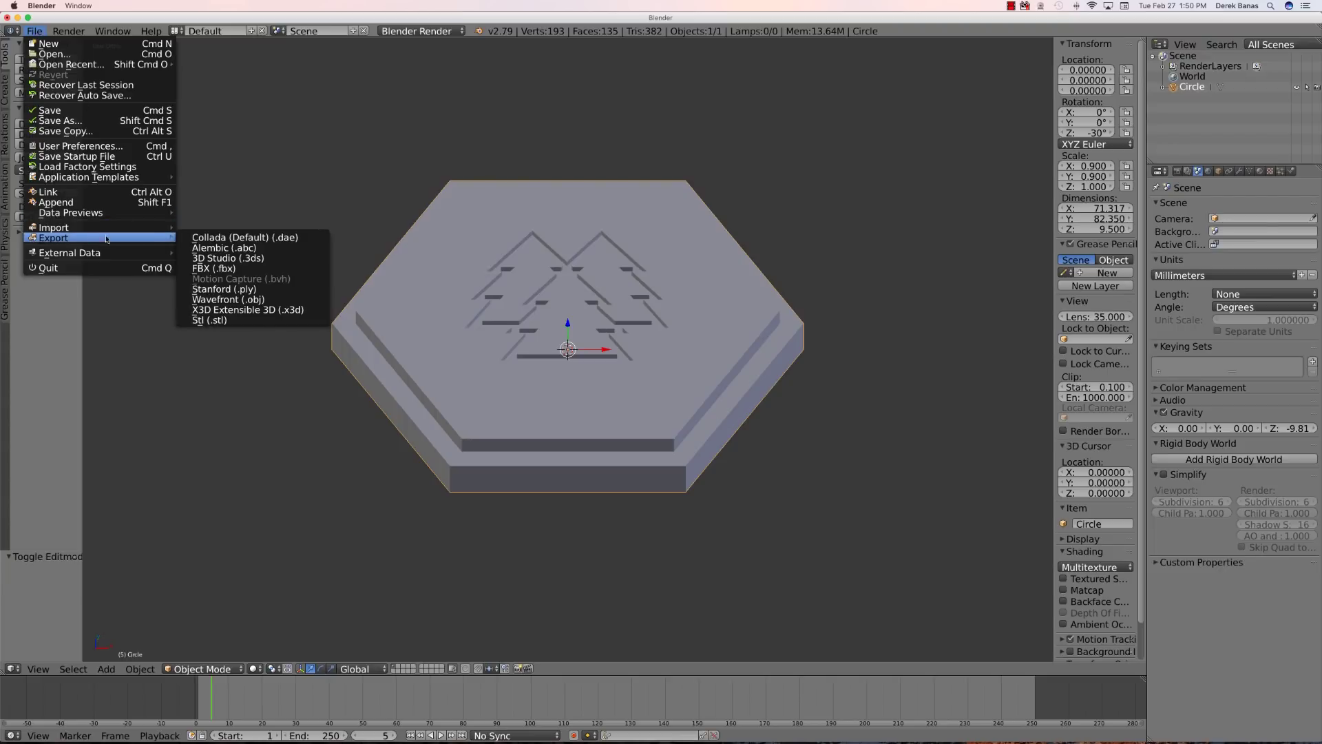
{"action": "left_click", "coordinate": [243, 320]}
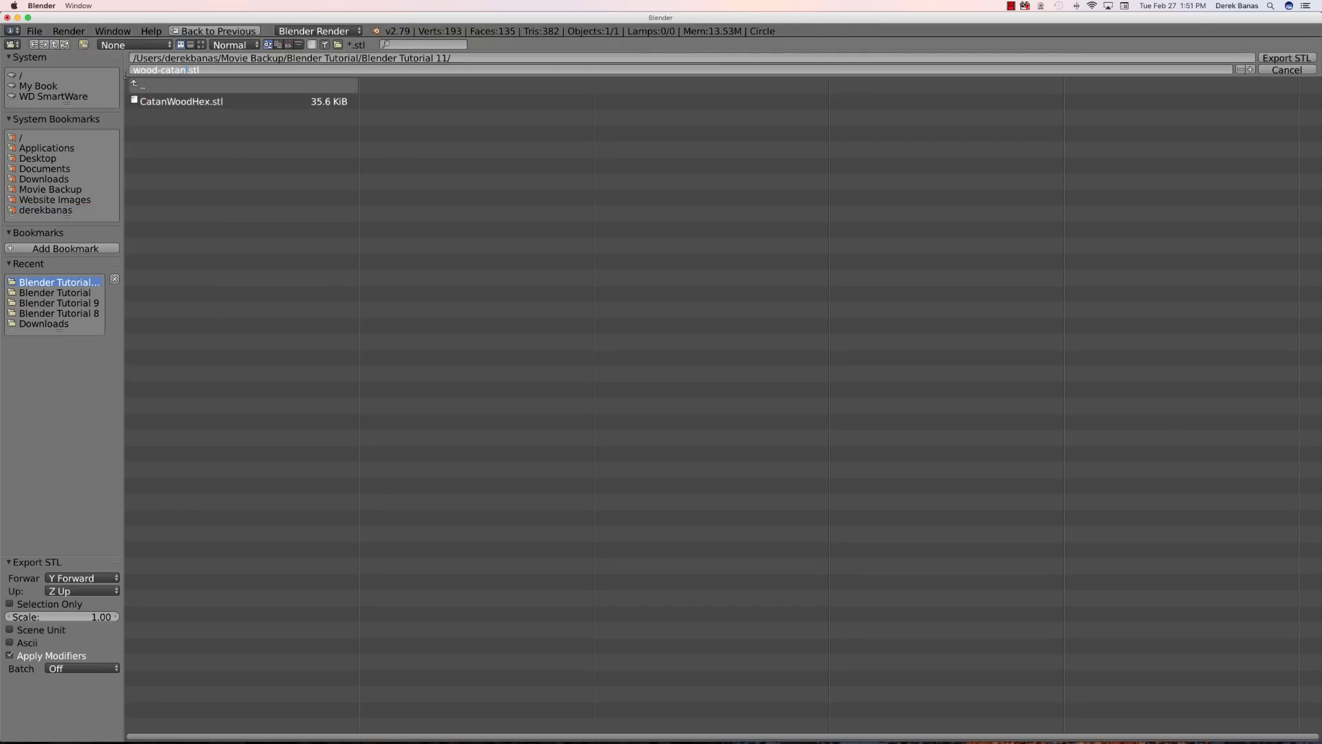
{"action": "key", "text": "Return"}
{"action": "left_click", "coordinate": [1298, 59]}
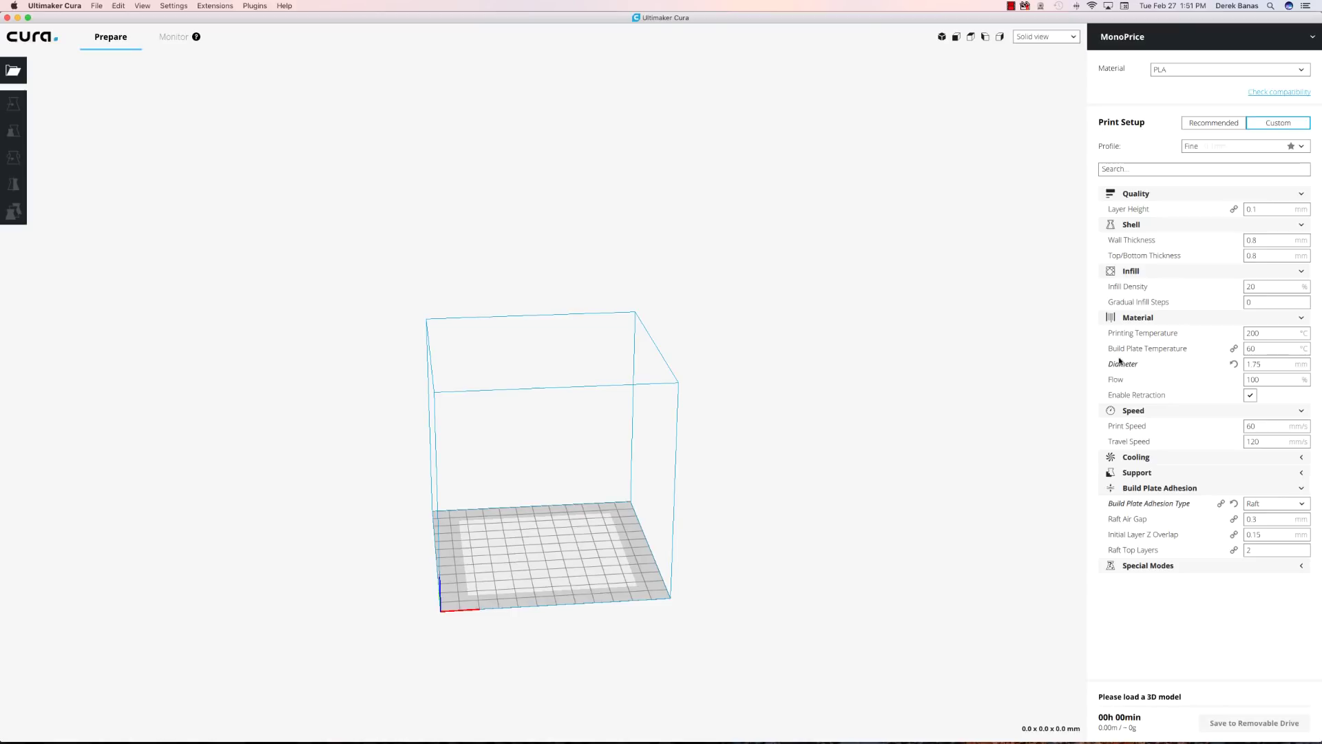
Switch to Ultimaker Cura and open the model file wood-catan.stl from the Blender Tutorial 11 folder.
{"action": "left_click", "coordinate": [96, 6]}
{"action": "mouse_move", "coordinate": [85, 6]}
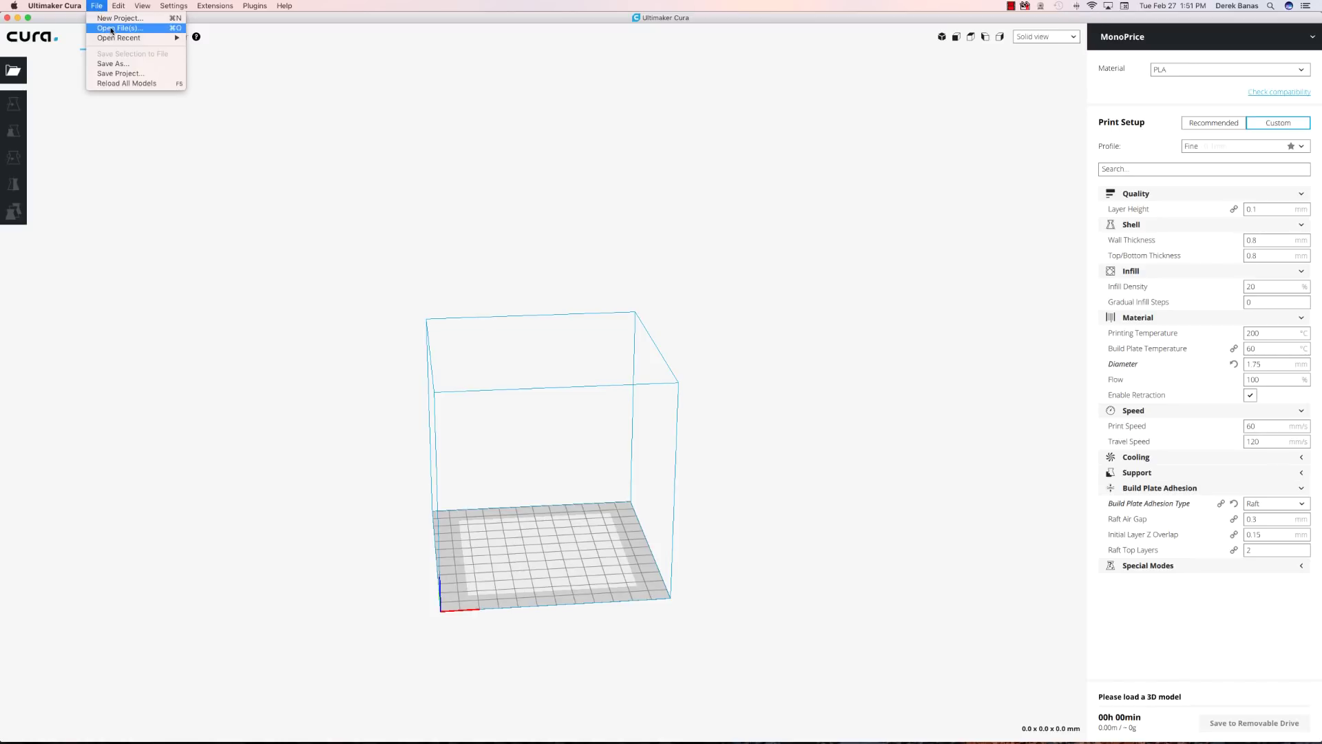
{"action": "left_click", "coordinate": [112, 29]}
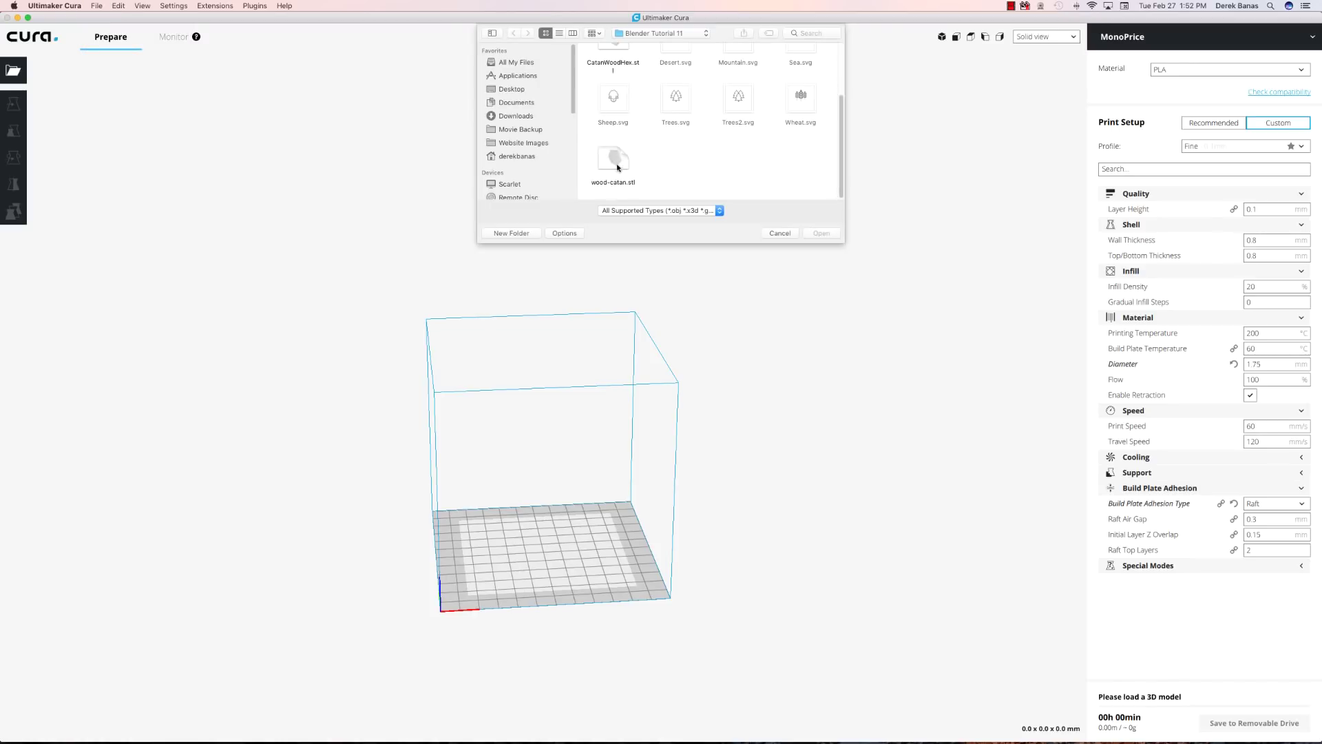
{"action": "left_click", "coordinate": [614, 161]}
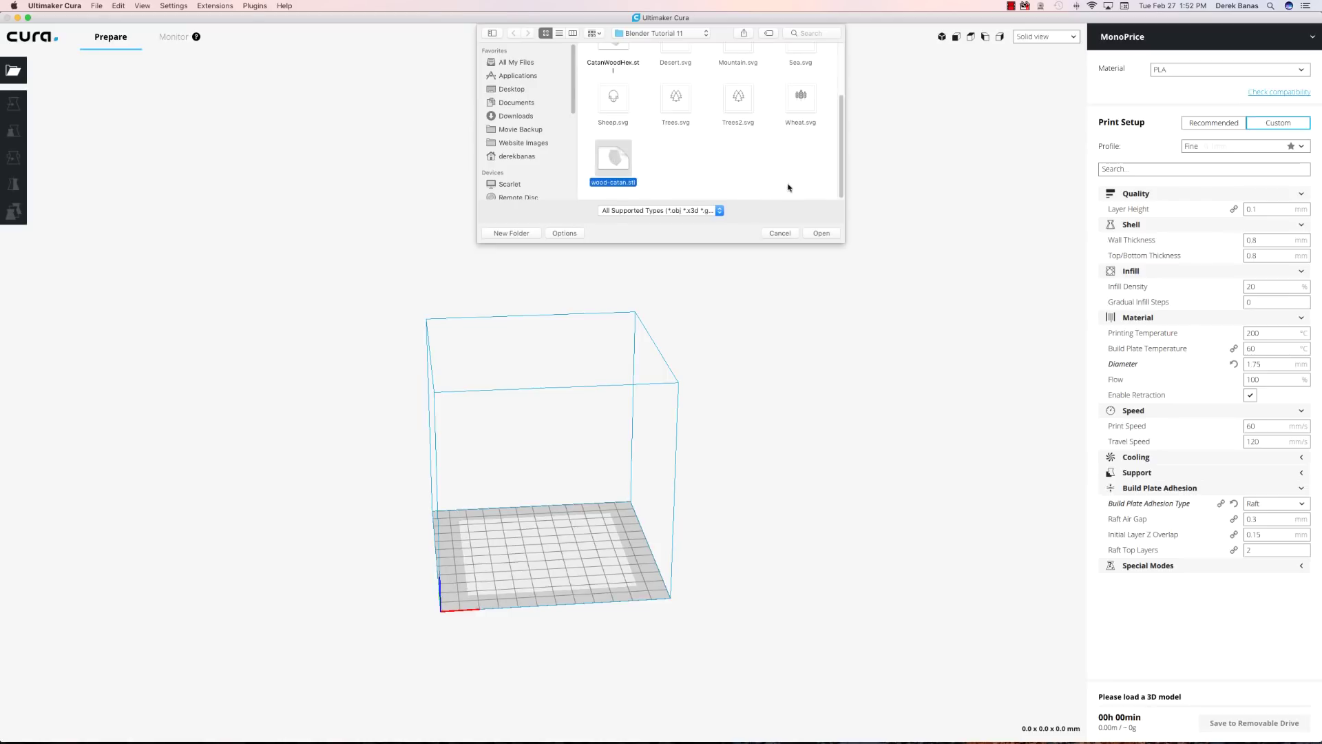
{"action": "left_click", "coordinate": [822, 233]}
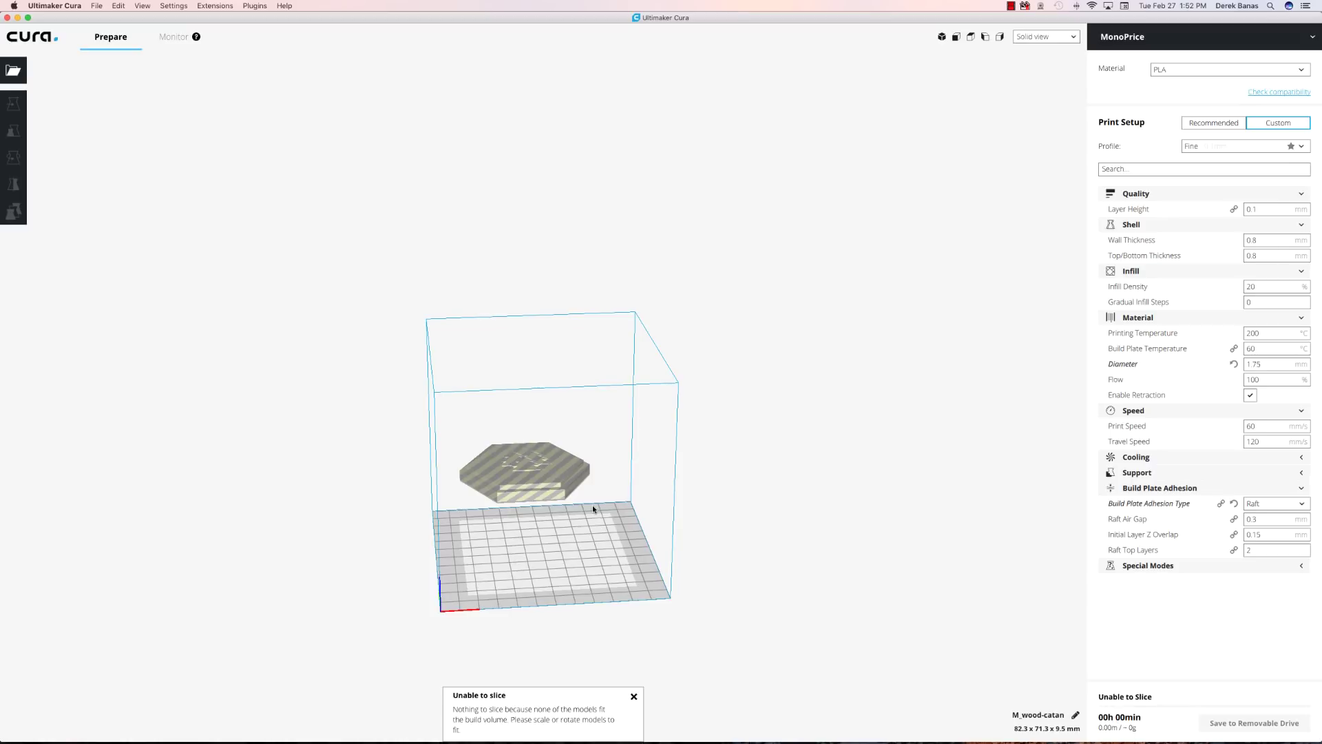
Move the tile along the Y axis to about -0.54 mm, near the centre of the build plate.
{"action": "right_click_drag", "start_coordinate": [714, 425], "coordinate": [698, 514]}
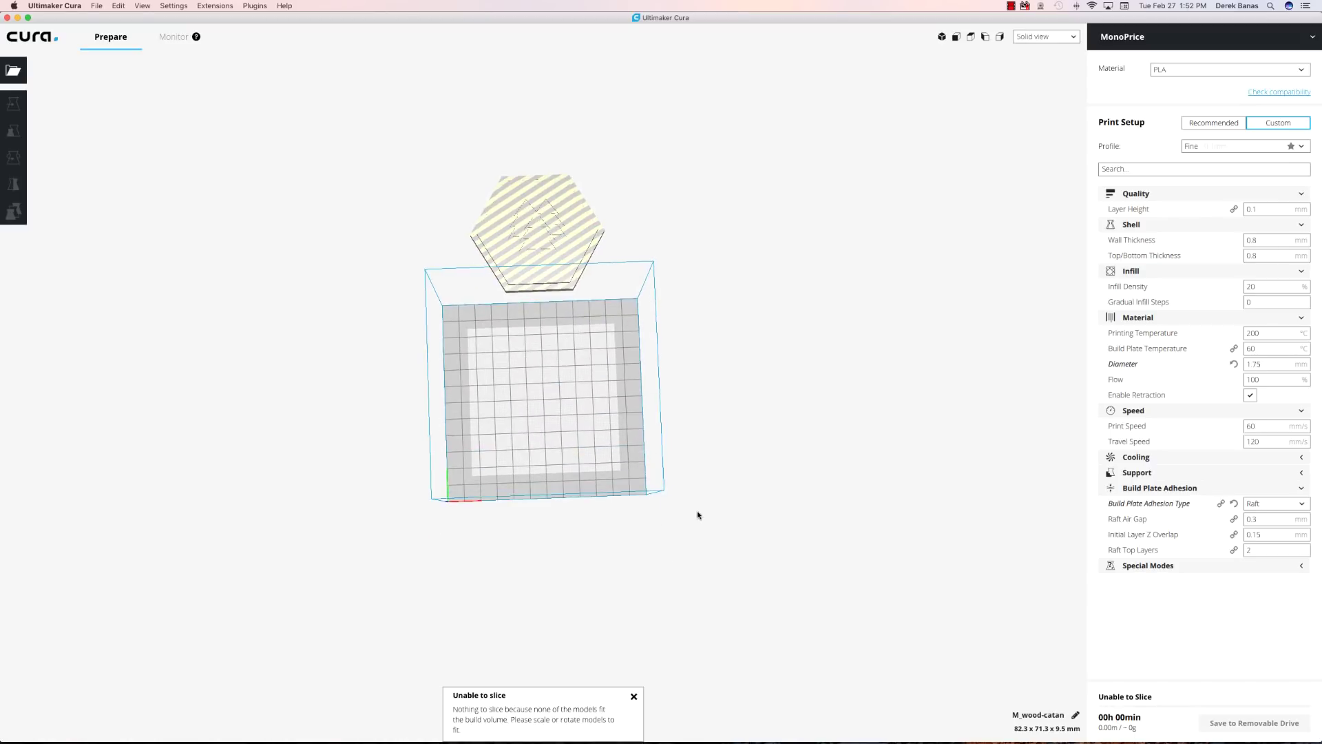
{"action": "right_click", "coordinate": [520, 218]}
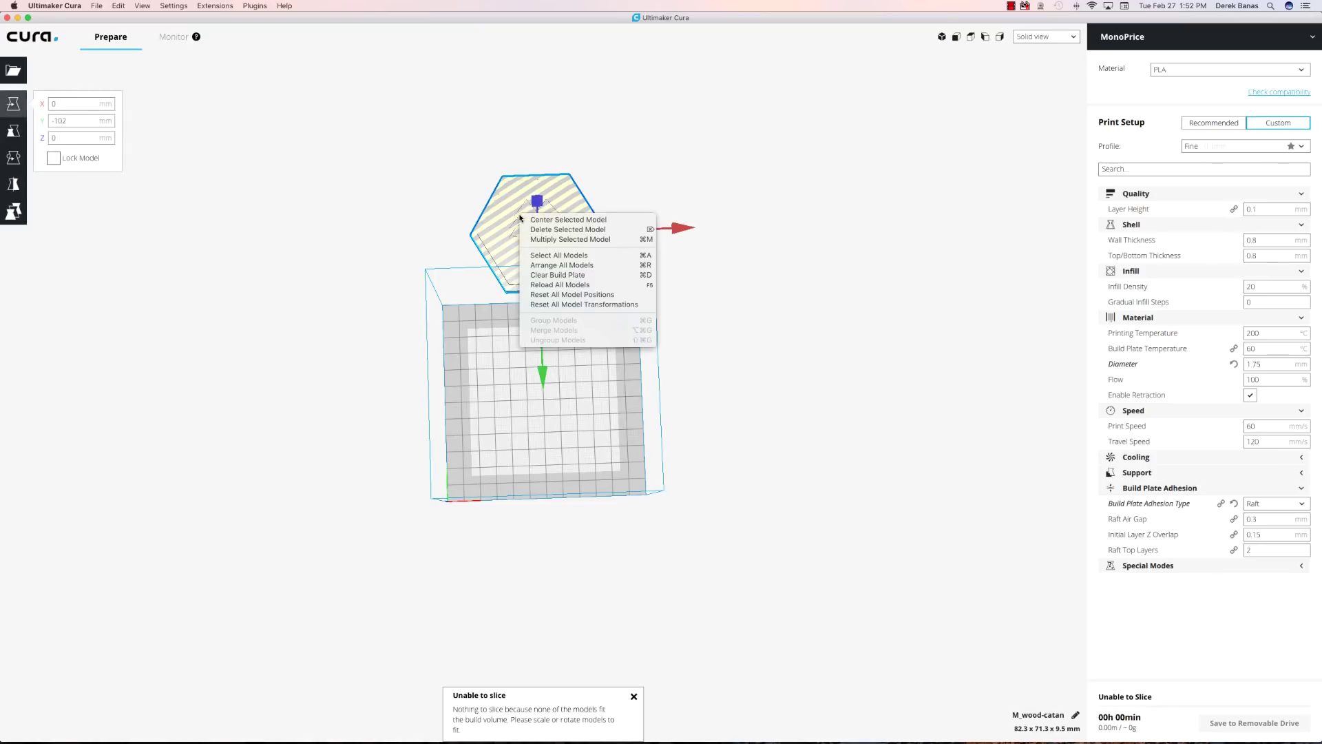
{"action": "left_click", "coordinate": [526, 205]}
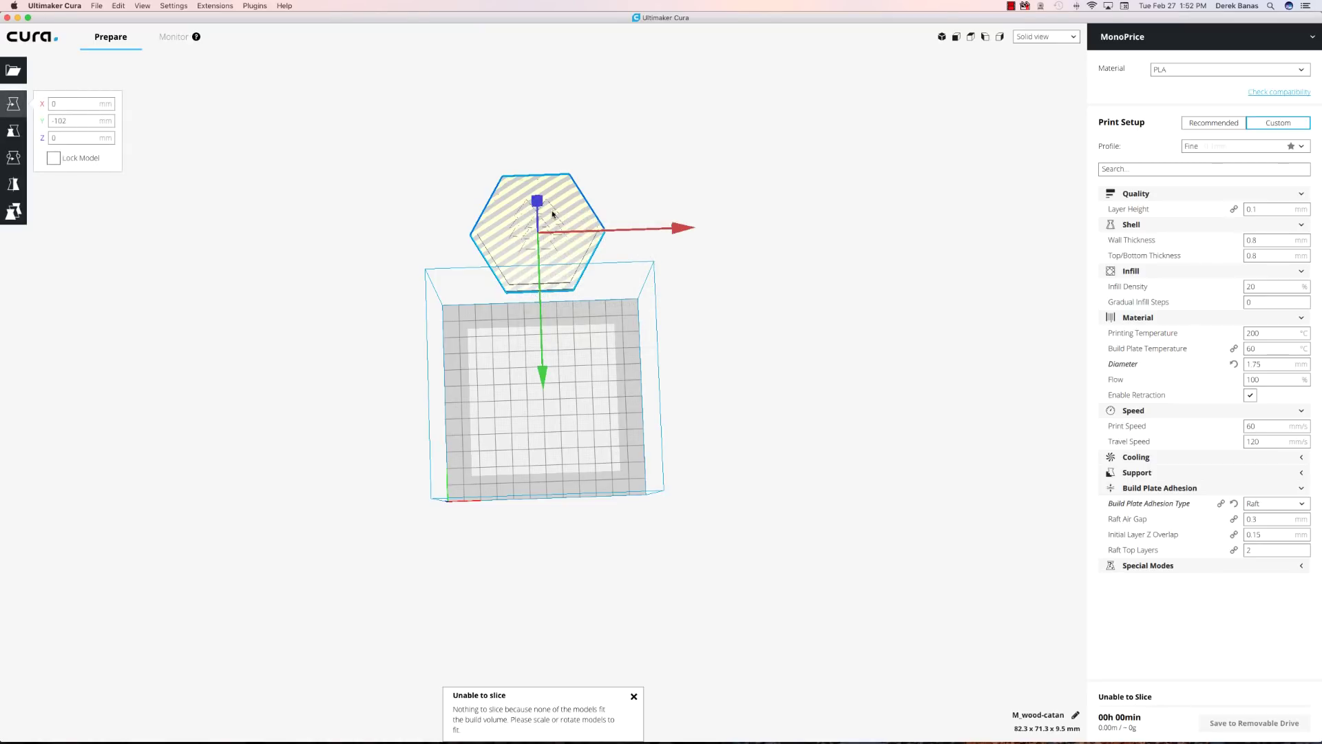
{"action": "left_click_drag", "start_coordinate": [544, 378], "coordinate": [540, 545]}
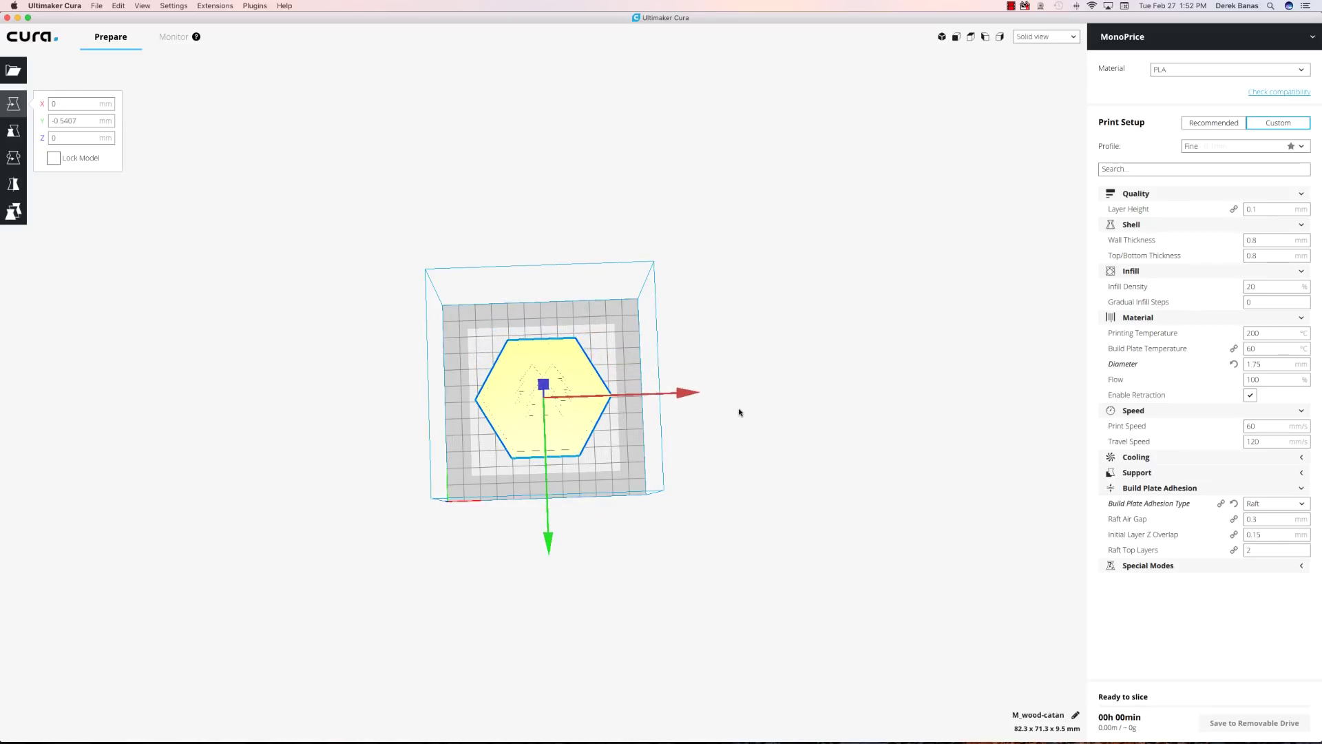
{"action": "middle_click_drag", "start_coordinate": [729, 354], "coordinate": [708, 273]}
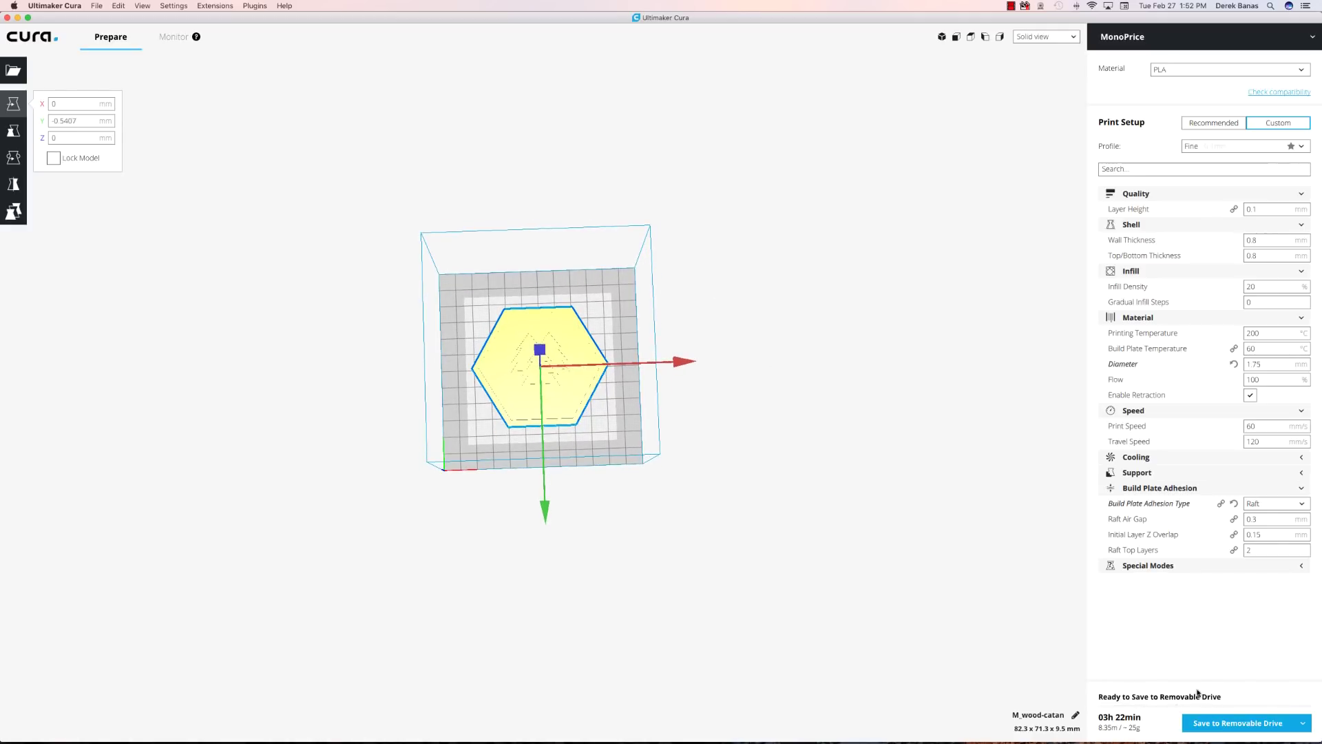
Check the save destinations for the sliced print, keeping the removable drive, and inspect the tile on the build plate.
{"action": "left_click", "coordinate": [1303, 724]}
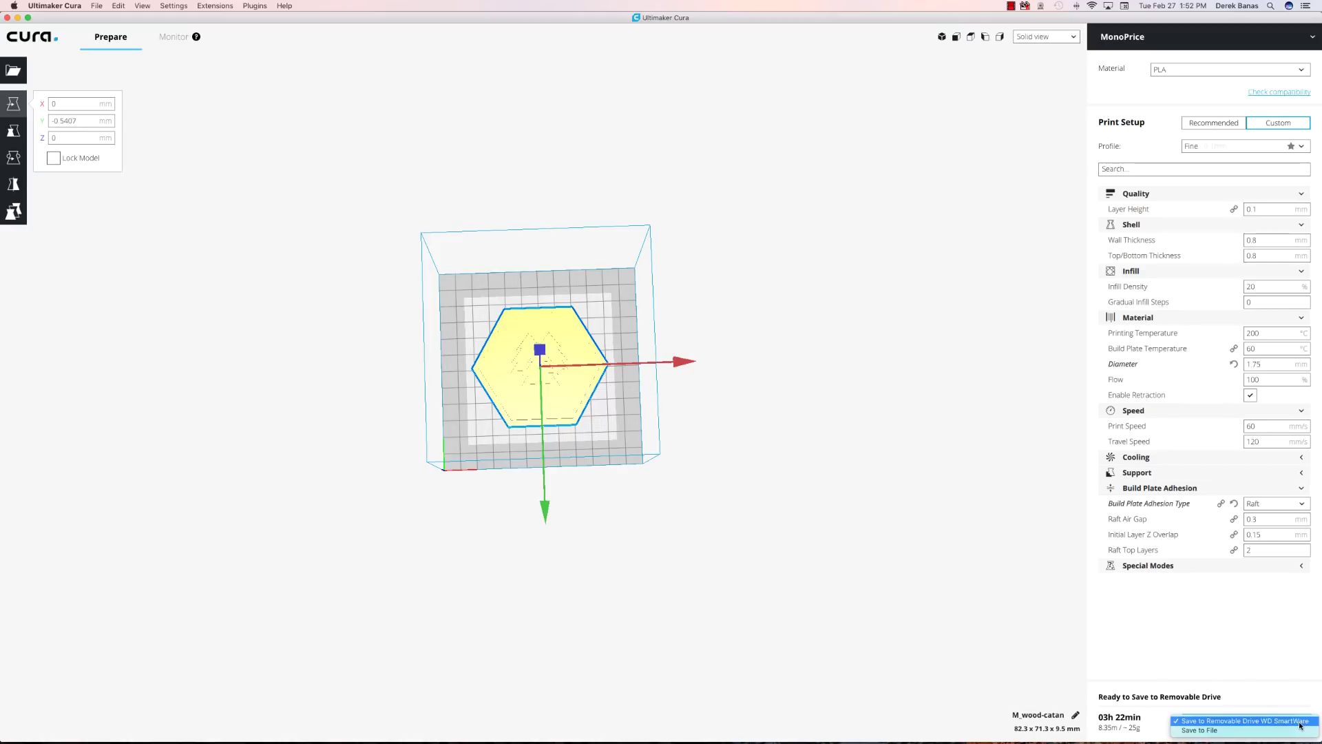
{"action": "left_click", "coordinate": [1299, 722]}
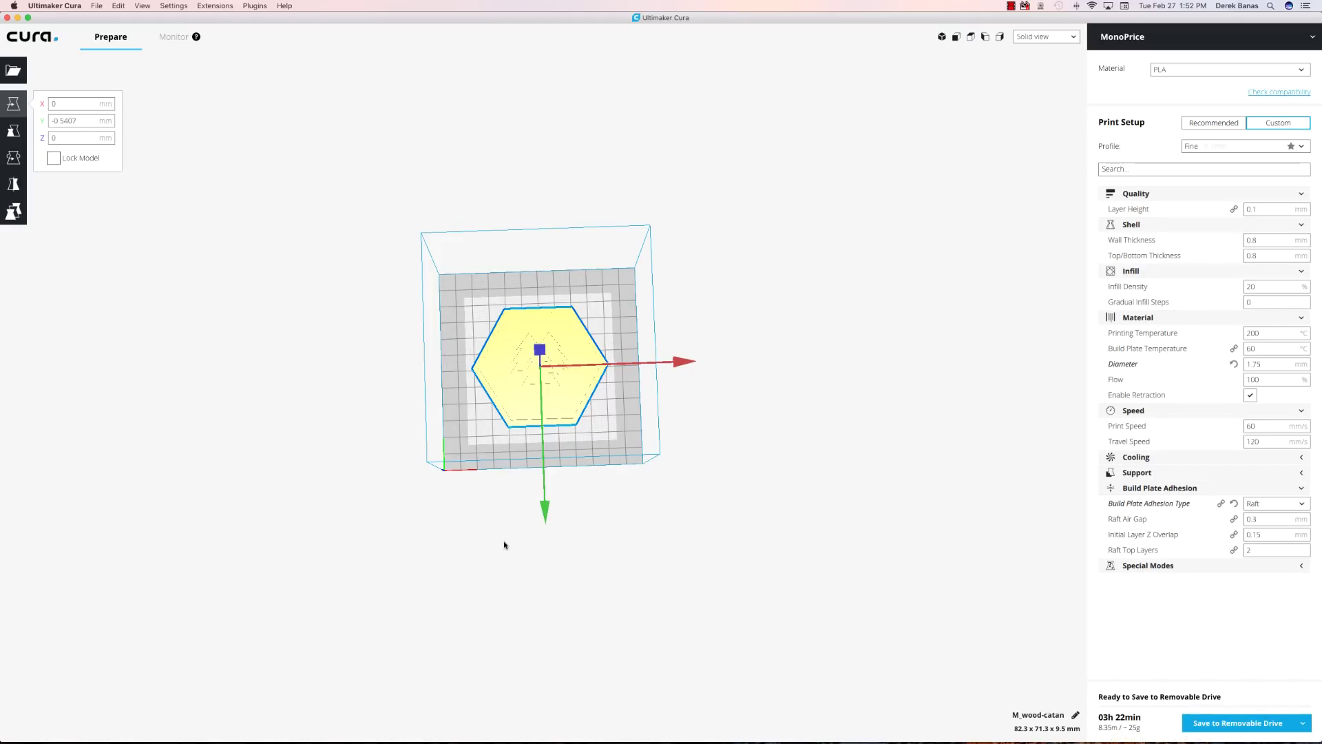
{"action": "right_click_drag", "start_coordinate": [765, 525], "coordinate": [705, 433]}
{"action": "scroll", "coordinate": [444, 668], "scroll_direction": "up", "scroll_amount": 5}
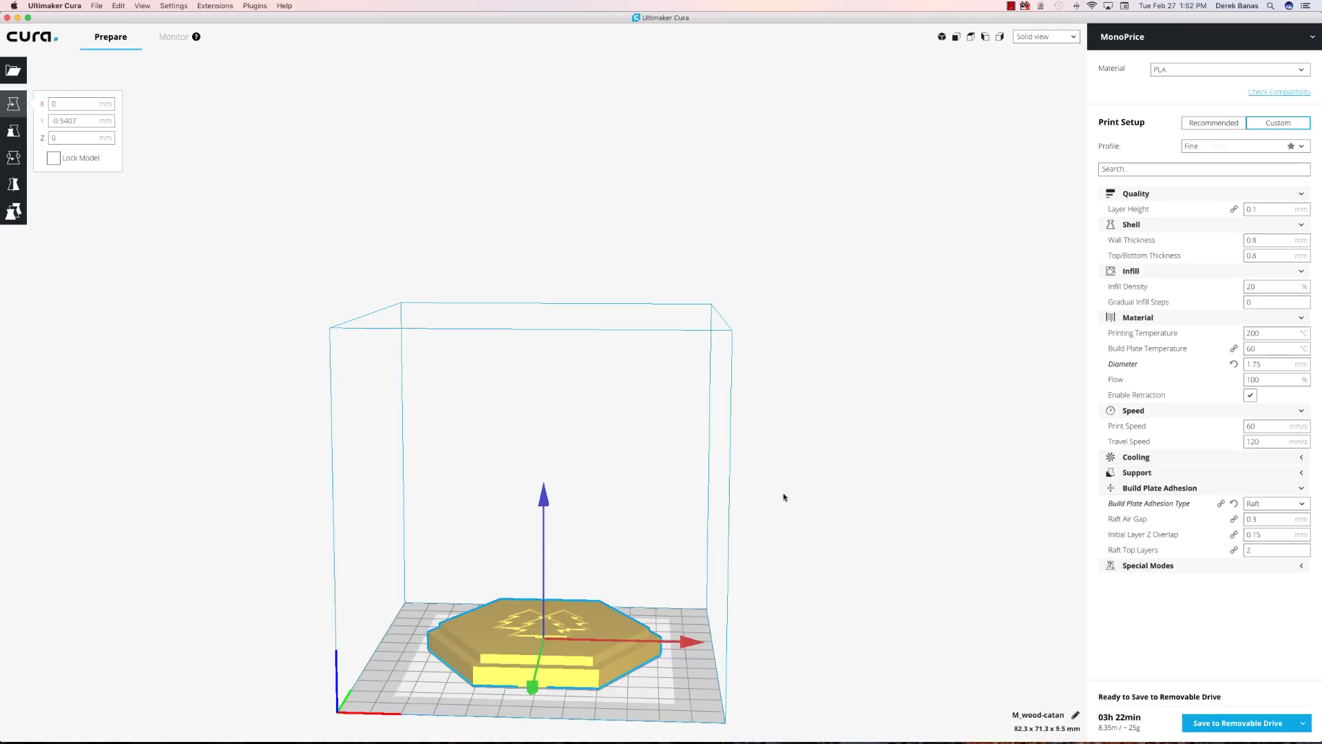
{"action": "right_click_drag", "start_coordinate": [784, 497], "coordinate": [806, 552]}
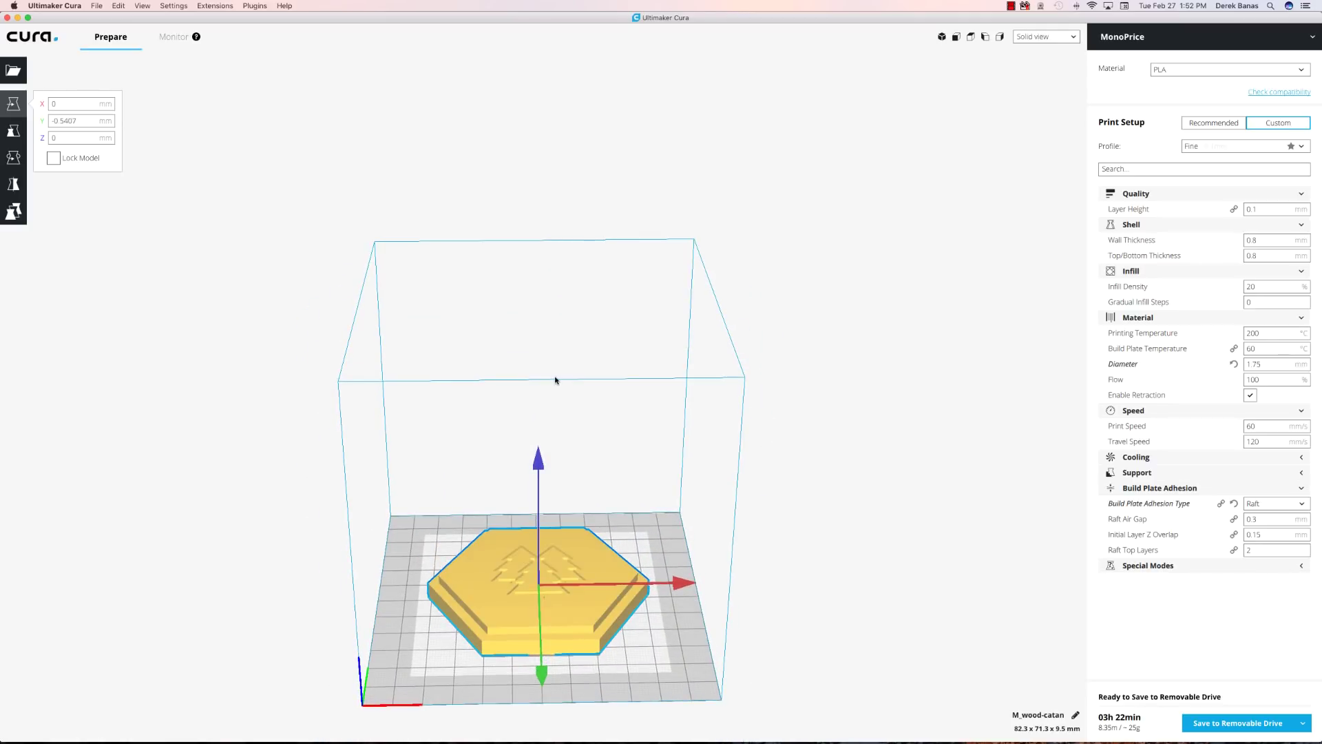